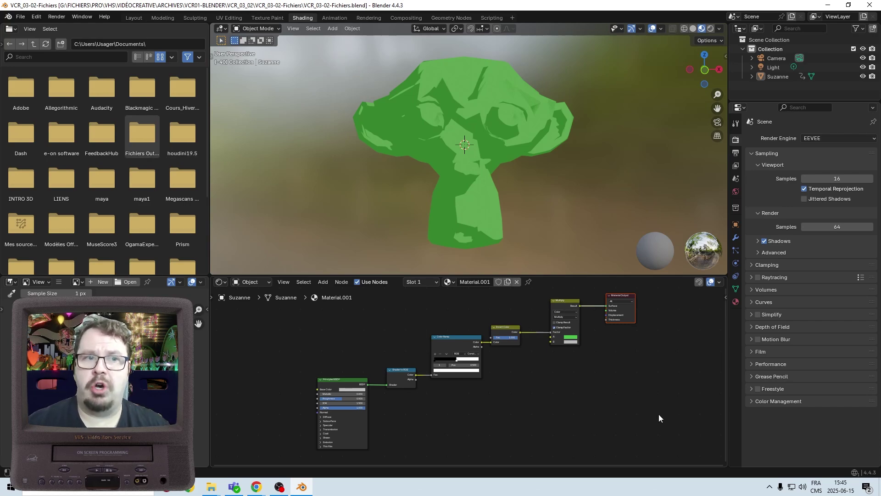
Add a Math node in the empty area below the Invert Color and Multiply nodes of Suzanne's material.
ctrl+middle_drag(458, 398, 551, 367)
scroll(618, 357, up, 2)
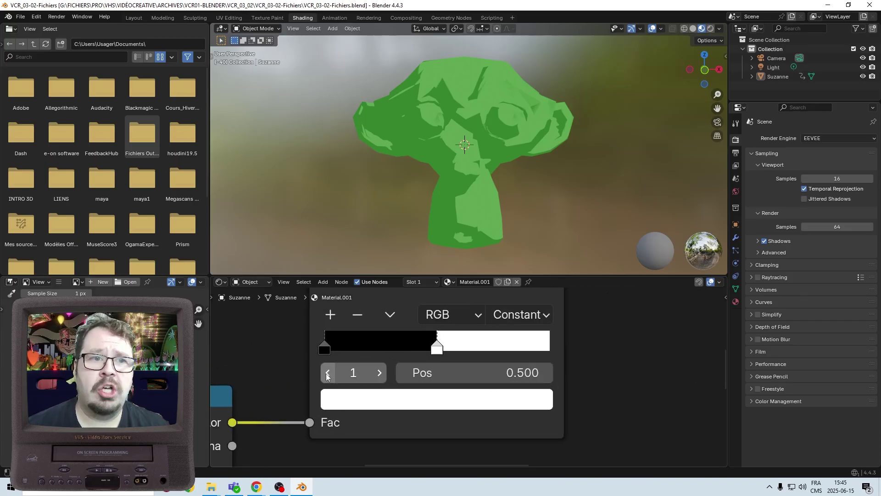
scroll(502, 357, down, 3)
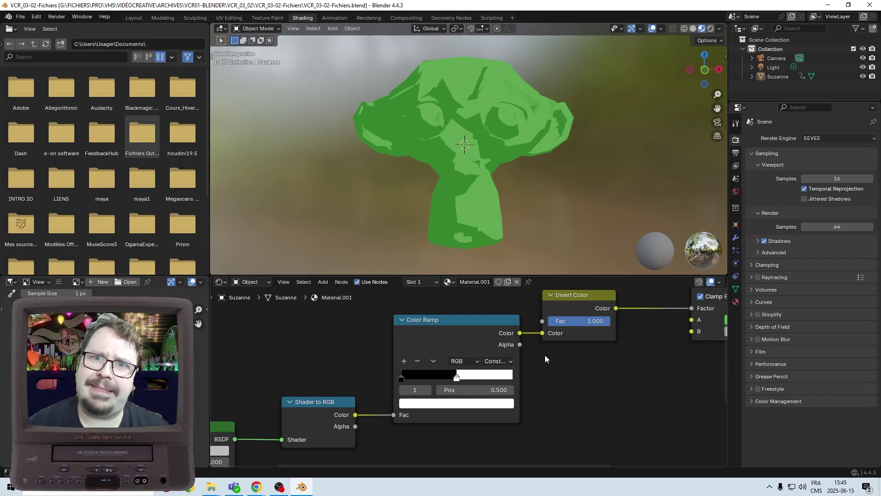
key(Home)
click(323, 282)
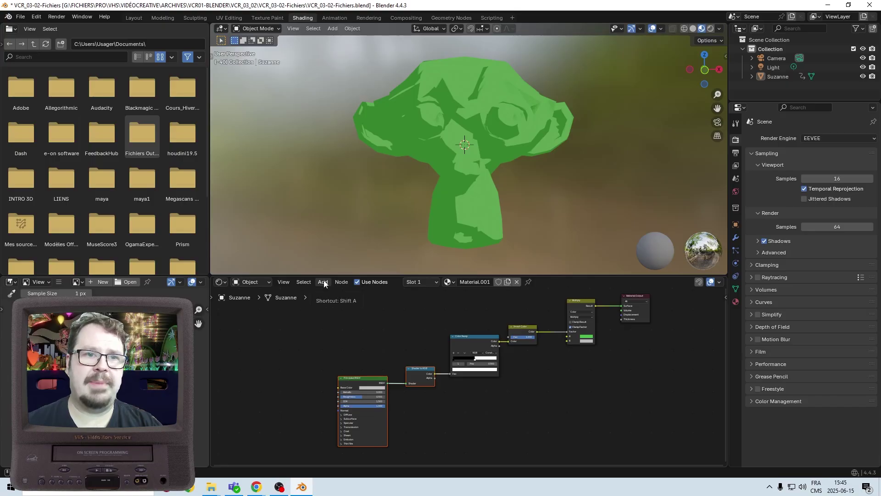
text(math)
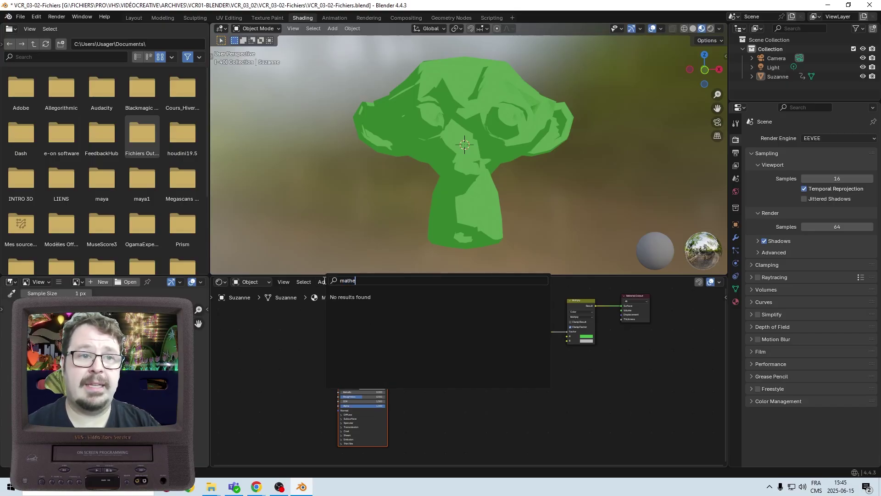
key(Return)
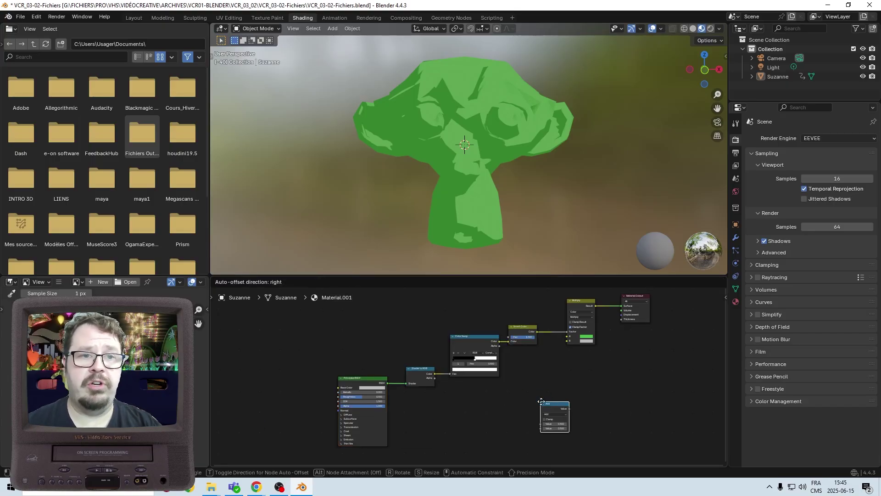
click(437, 401)
Move the Principled BSDF and Shader to RGB nodes together away from the Color Ramp to make room between them.
drag(314, 355, 420, 407)
key(g)
click(350, 407)
scroll(413, 419, up, 4)
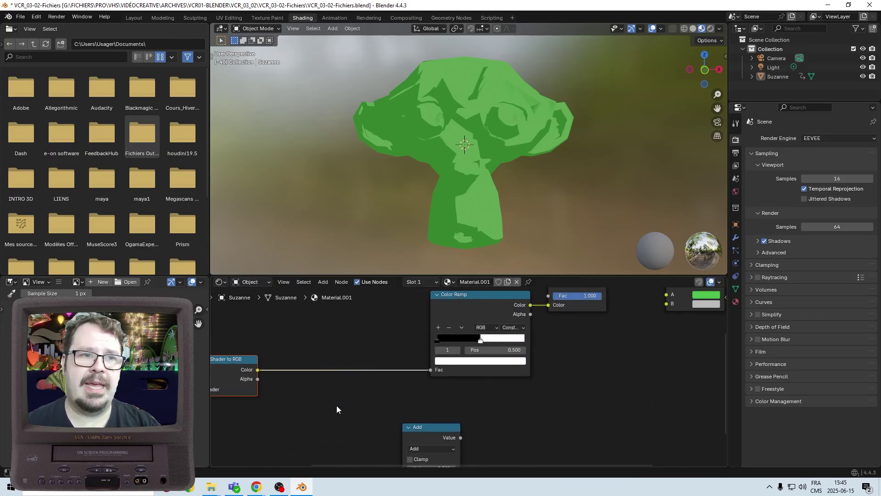
middle_drag(393, 393, 434, 378)
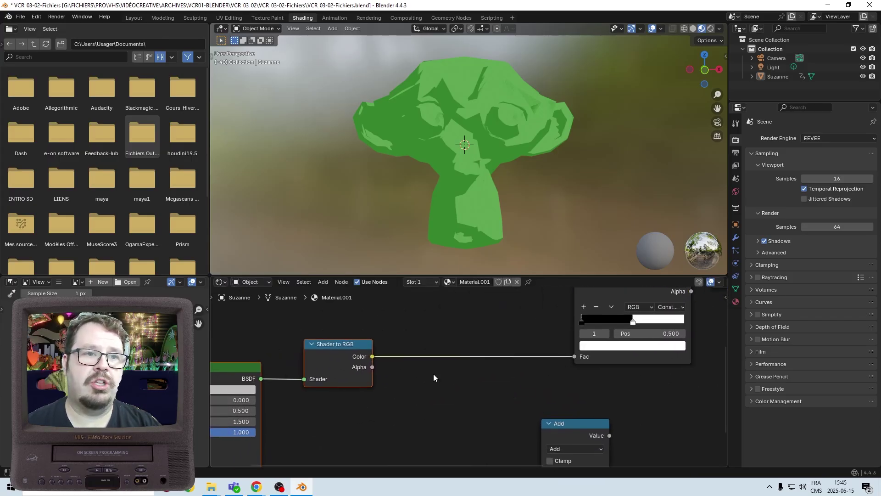
Insert the Add math node into the link between Shader to RGB and Color Ramp, spacing the neighbouring nodes apart.
drag(574, 423, 505, 347)
scroll(569, 403, up, 2)
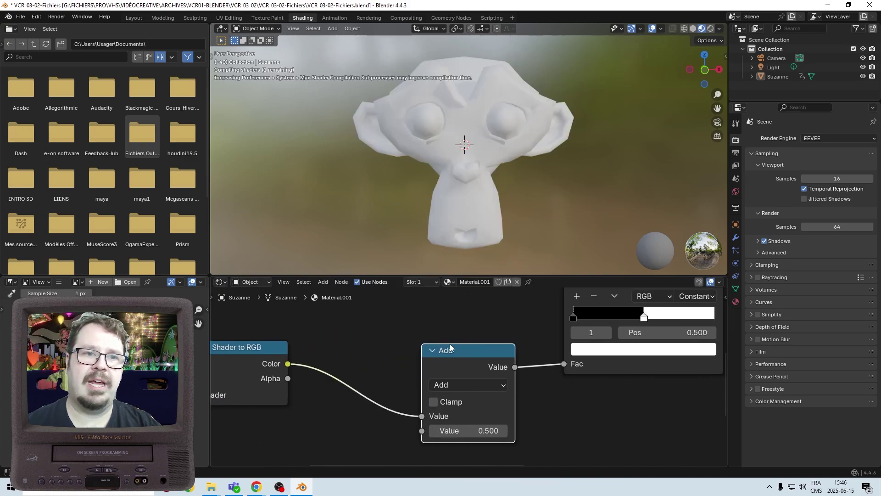
drag(450, 343, 503, 351)
scroll(503, 430, down, 3)
scroll(527, 356, up, 5)
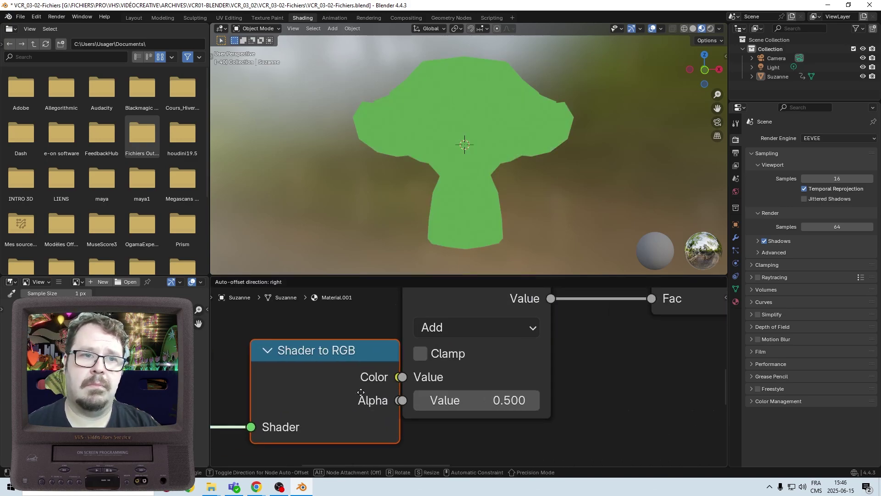
scroll(545, 317, down, 3)
scroll(634, 395, up, 5)
middle_drag(633, 395, 493, 429)
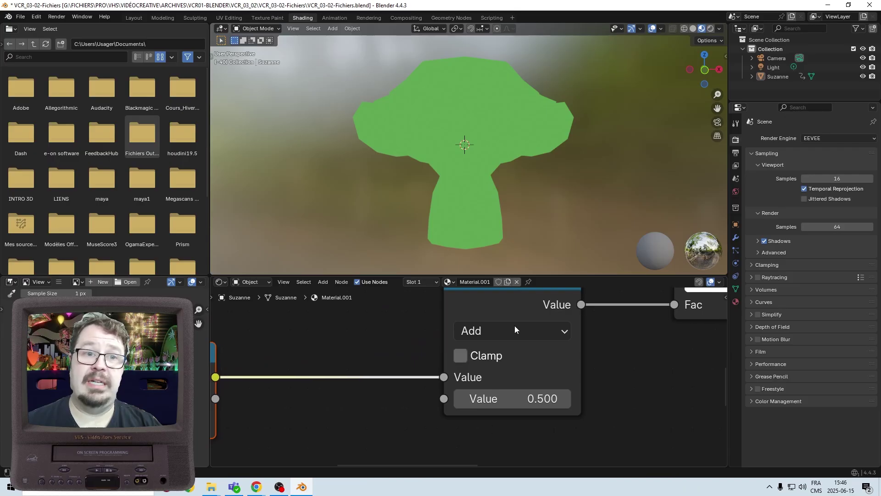
Set the Add node's second value to 0 and enable Clamp on the node.
click(543, 389)
text(0)
key(Return)
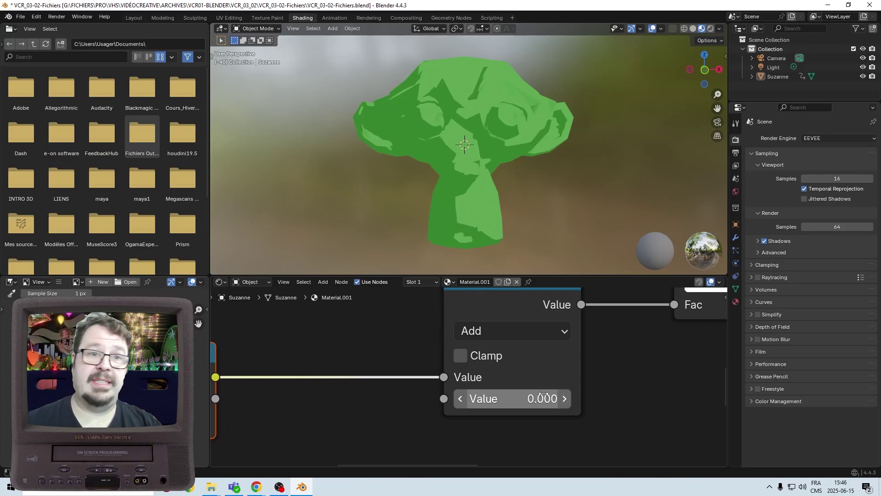
mouse_move(516, 398)
mouse_down()
mouse_move(544, 398)
mouse_move(506, 398)
mouse_move(532, 397)
mouse_move(514, 406)
mouse_up()
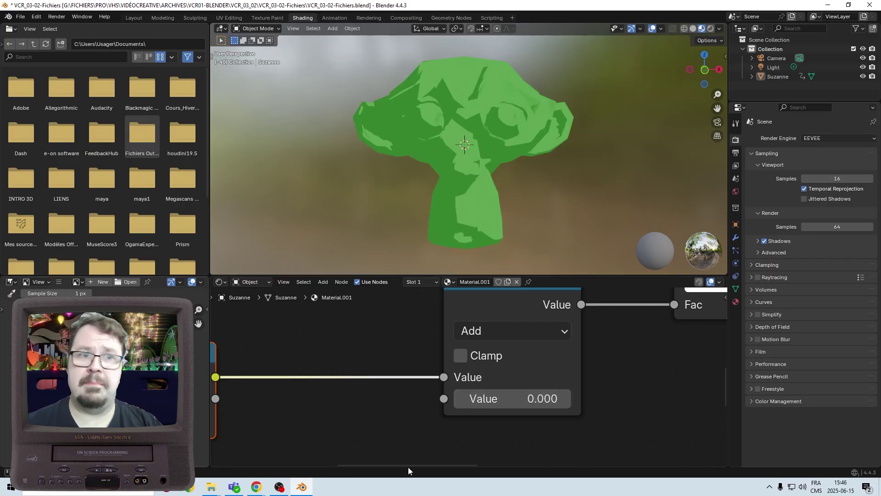
click(460, 355)
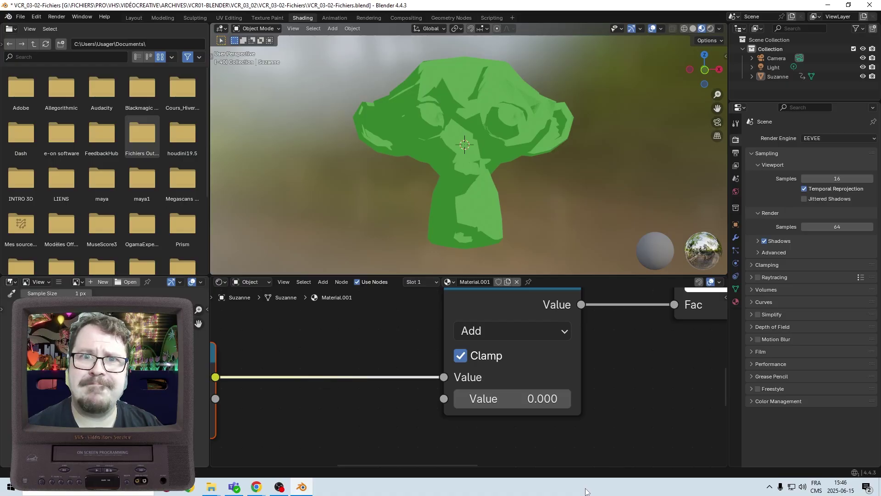
Add a Map Range node in the free space below the link between Shader to RGB and Add.
scroll(527, 373, down, 3)
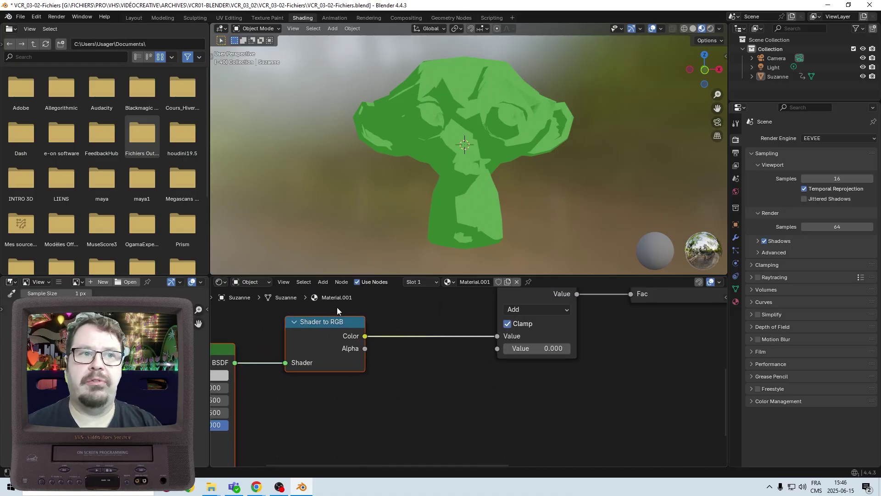
click(327, 277)
text(map ran)
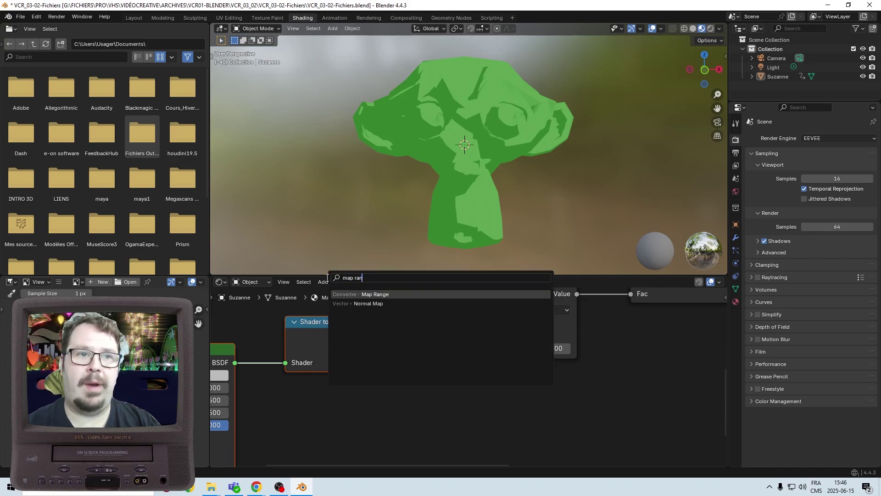
key(Return)
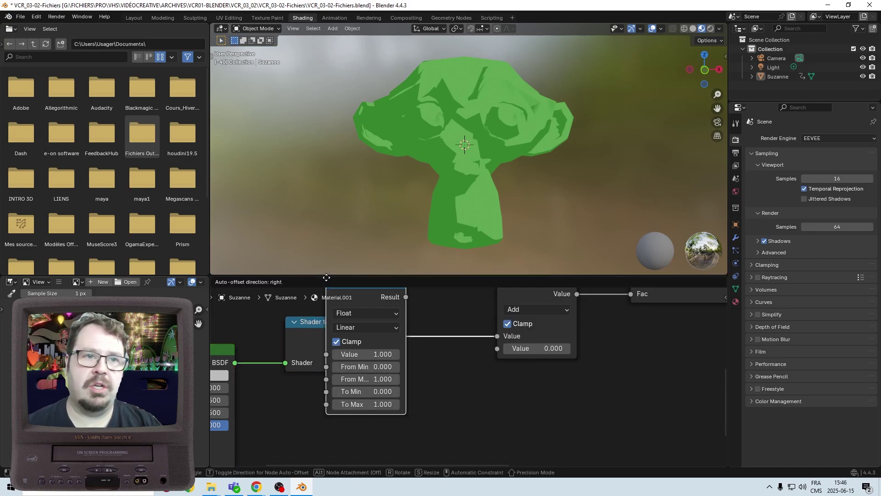
click(367, 377)
Set the Add node's second value to -0.5.
scroll(515, 439, up, 2)
middle_drag(515, 440, 414, 427)
click(476, 372)
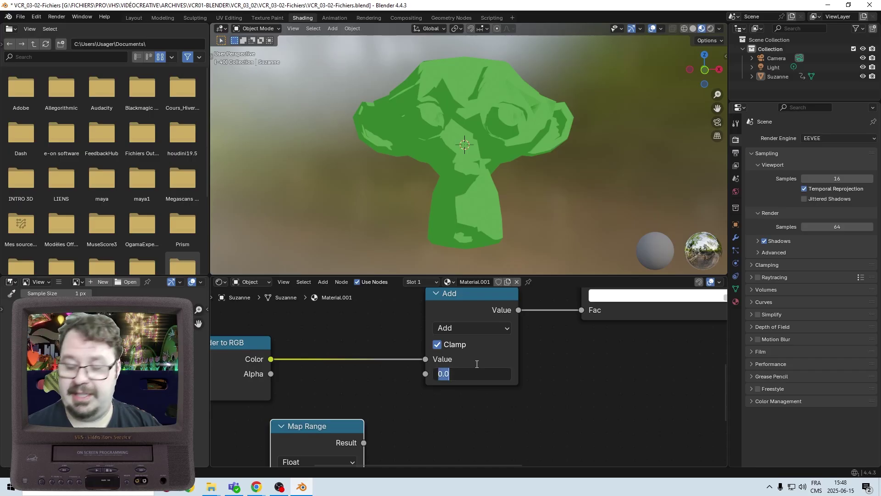
text(-0.5)
key(Return)
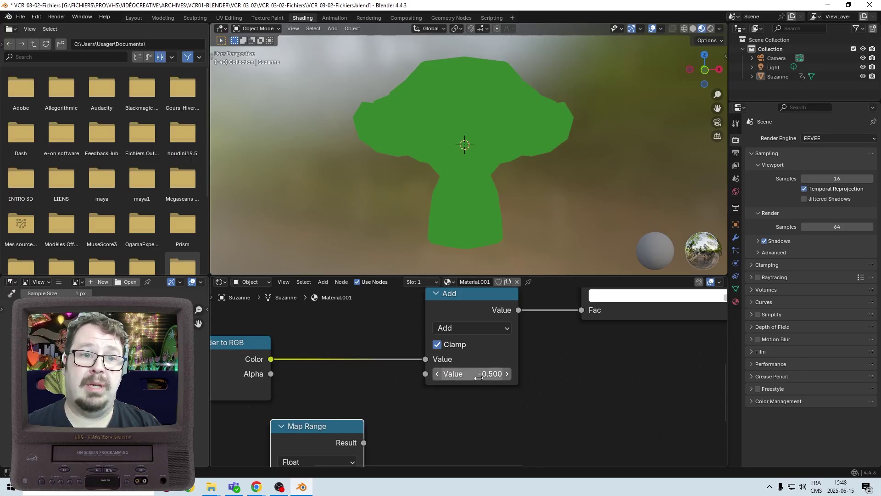
Set the Add node's second value to 0.5.
click(462, 374)
text(0.5)
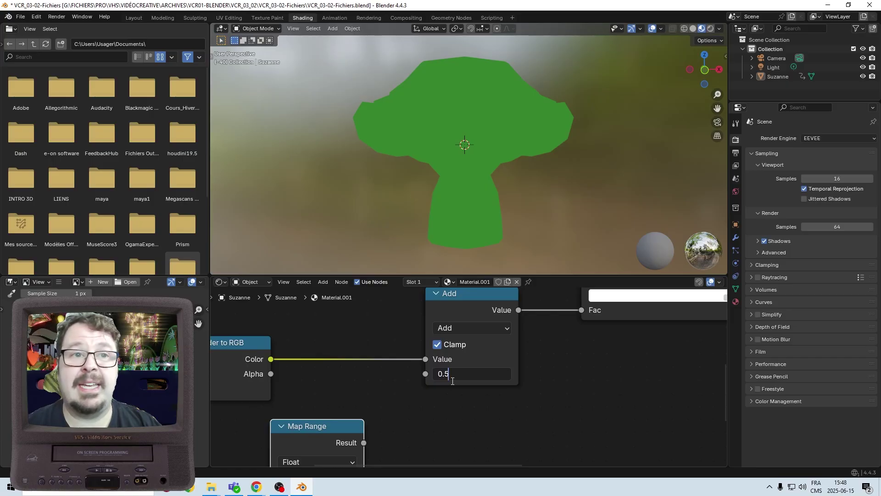
key(Return)
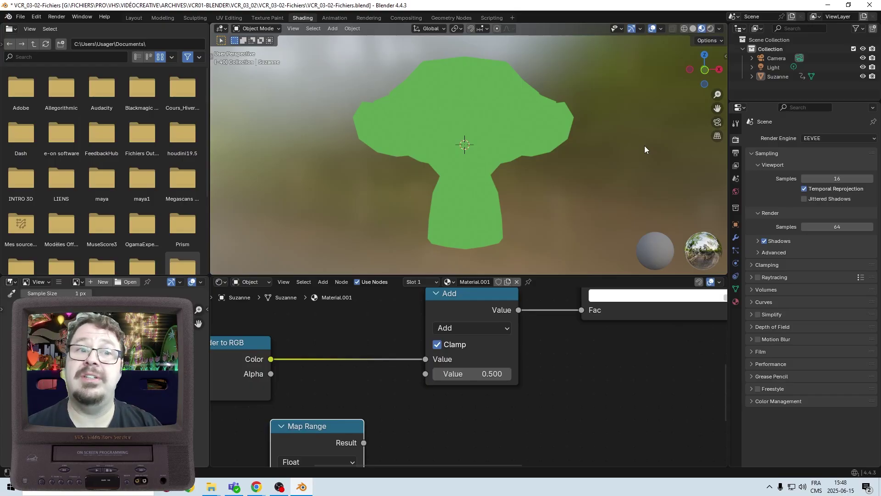
Set the Map Range node's To Min to -0.5 and To Max to 0.5.
scroll(450, 401, down, 5)
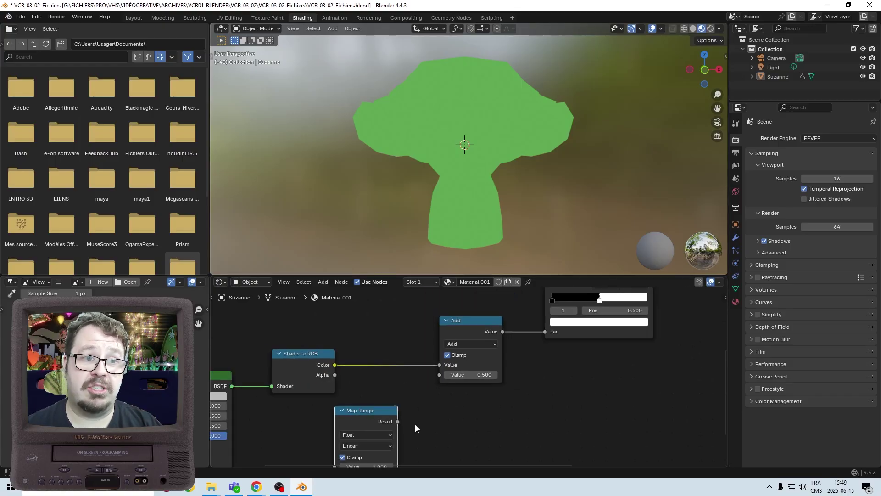
middle_drag(424, 425, 467, 339)
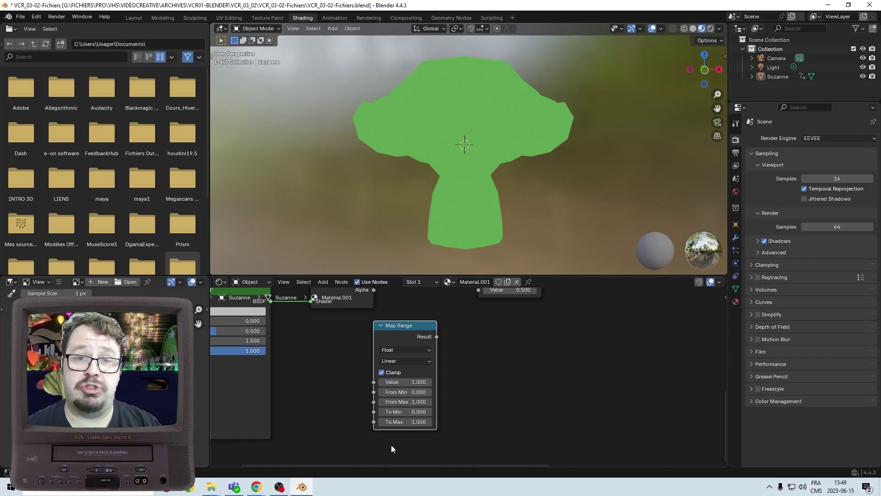
ctrl+middle_drag(391, 444, 502, 386)
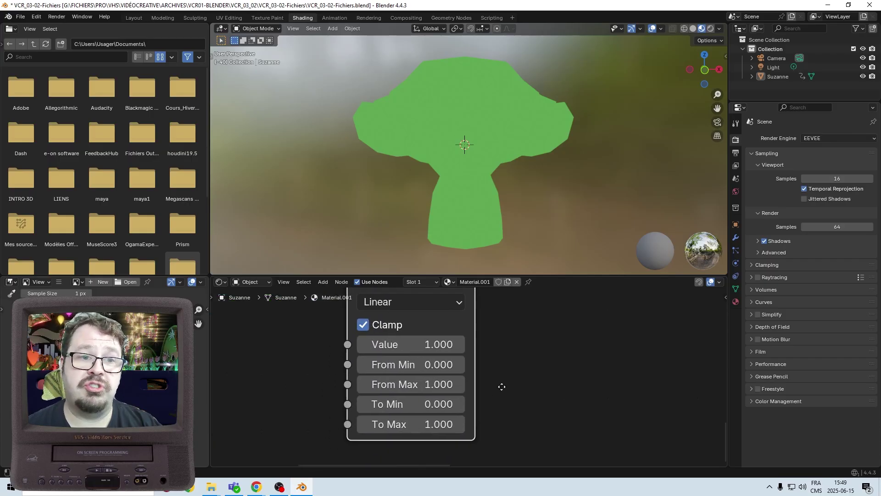
click(437, 404)
text(-0.5)
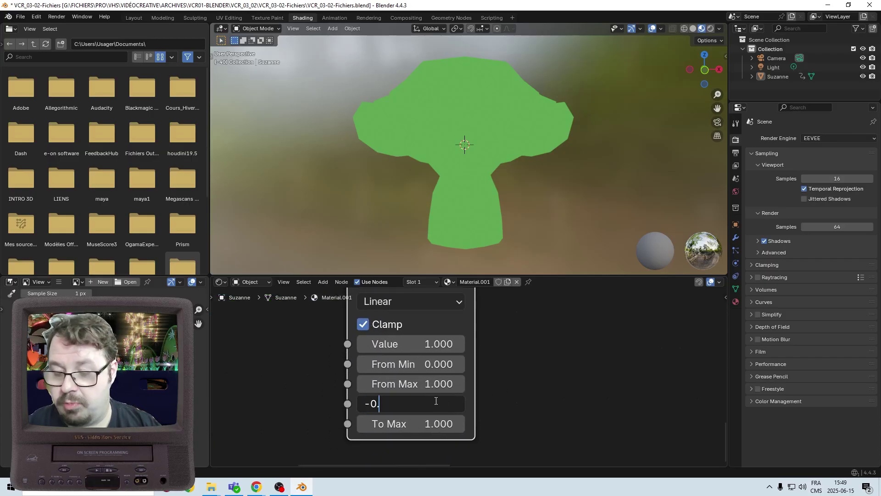
key(Return)
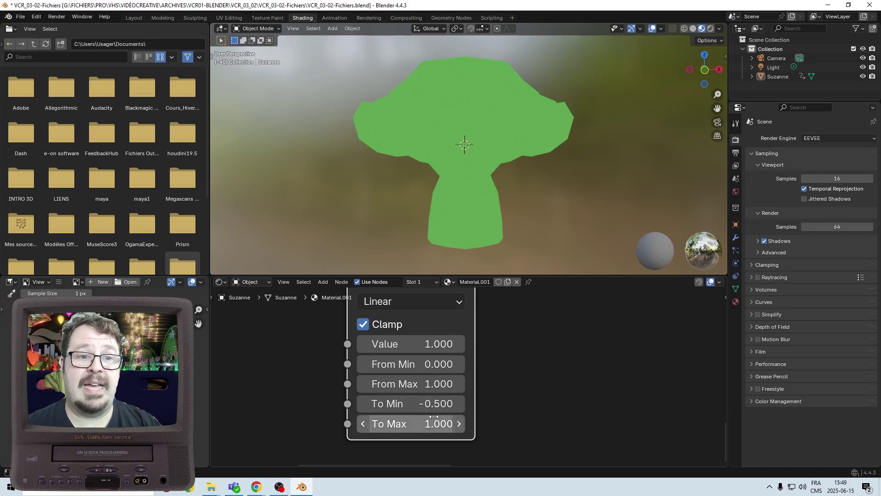
click(425, 430)
text(0.5)
key(Return)
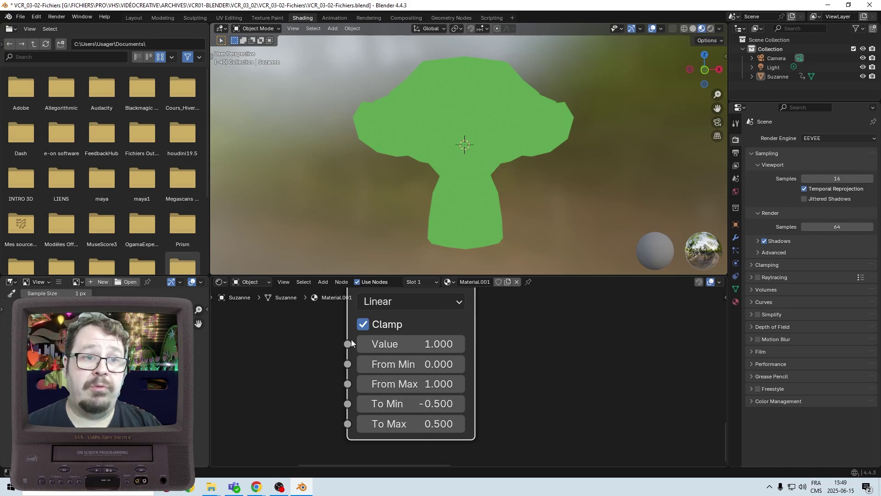
Set the Map Range node's input Value to 0.5.
scroll(411, 358, down, 3)
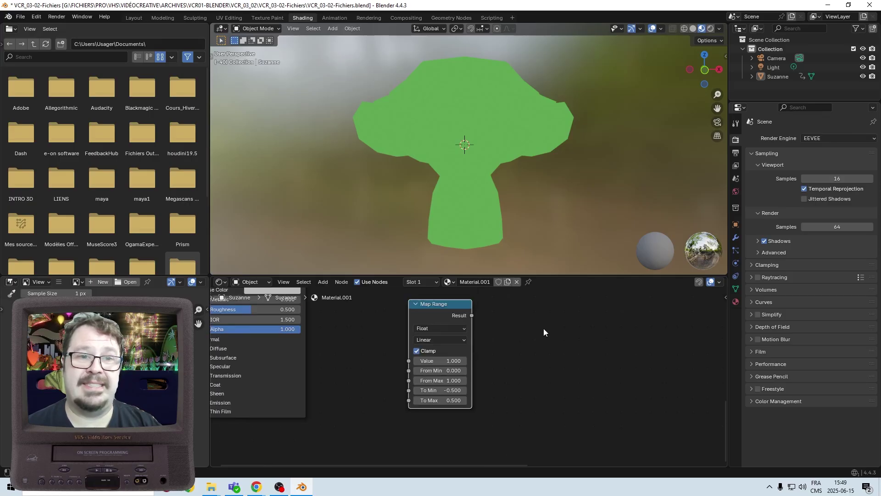
middle_drag(523, 343, 464, 401)
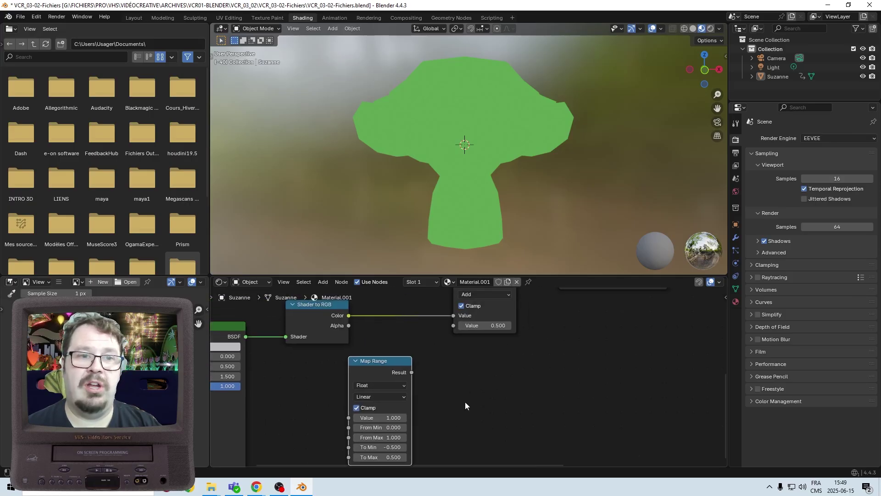
click(387, 418)
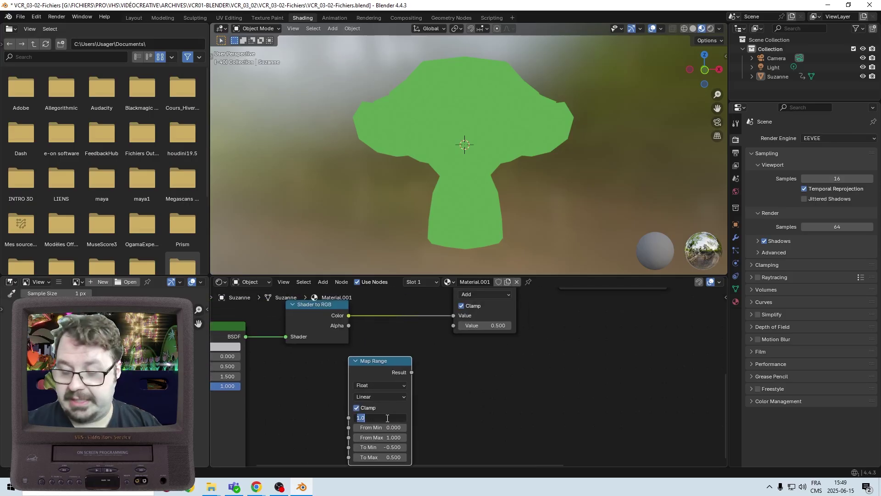
text(0.5)
key(Return)
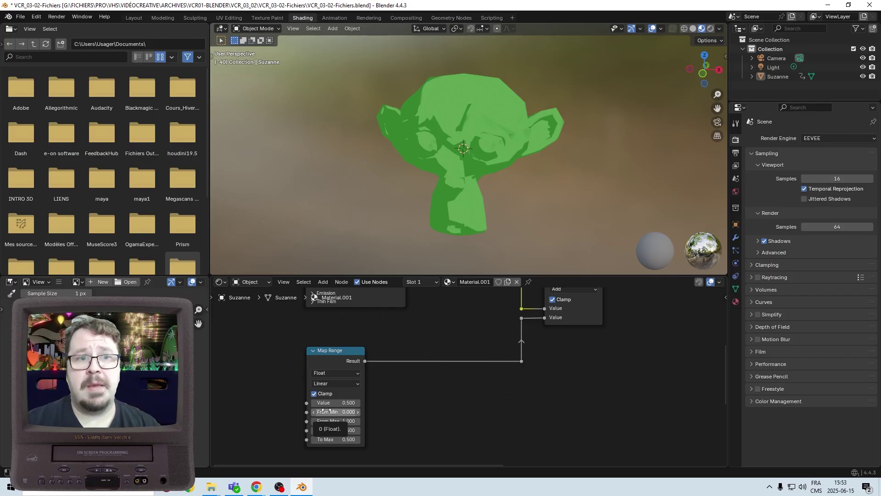
Examine the separate chain of Geometry, Vector Transform, Separate XYZ and Map Range nodes and how they are linked.
middle_drag(565, 401, 594, 434)
scroll(399, 292, up, 5)
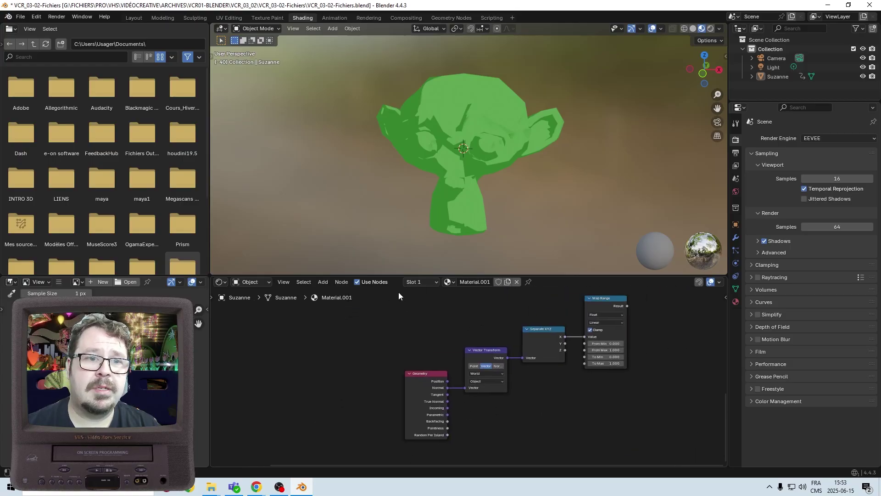
scroll(289, 430, up, 3)
scroll(399, 378, down, 2)
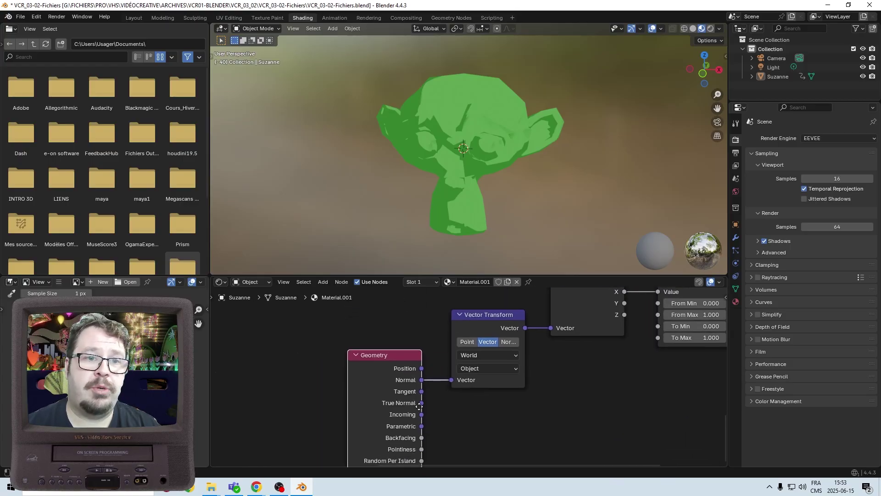
middle_drag(576, 341, 514, 398)
click(425, 370)
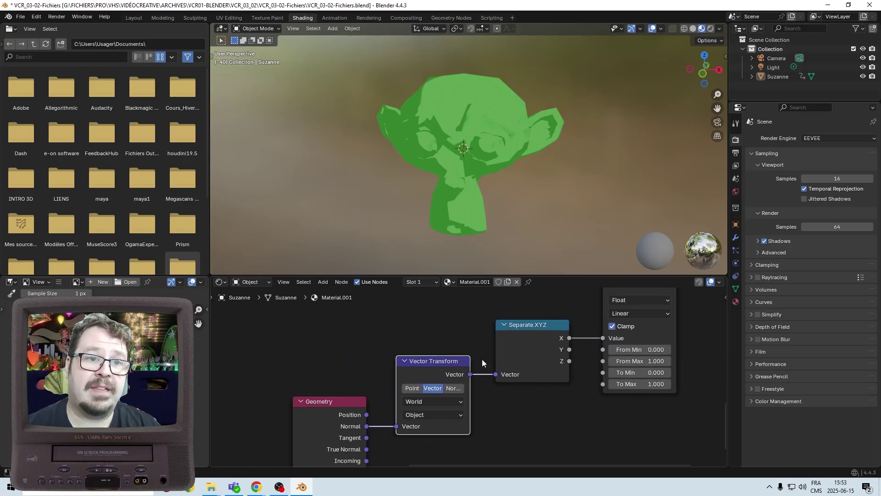
middle_drag(540, 362, 473, 394)
click(462, 367)
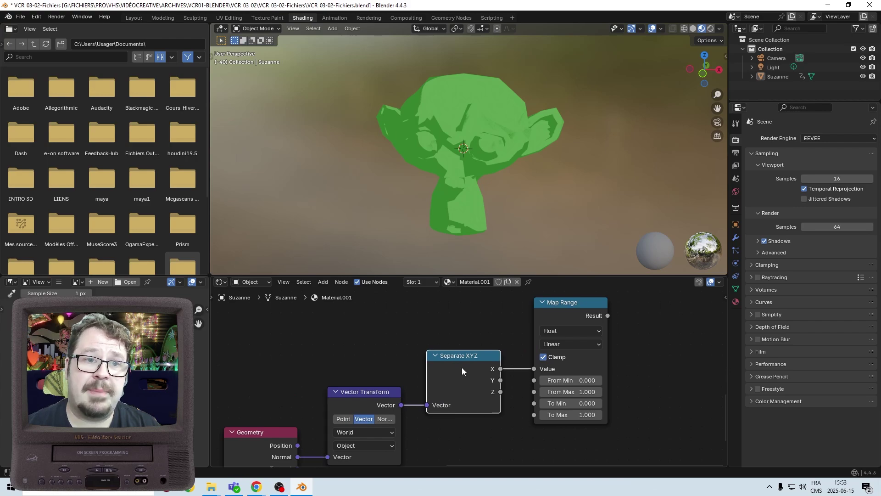
scroll(512, 367, up, 1)
scroll(513, 367, up, 2)
middle_drag(491, 365, 422, 435)
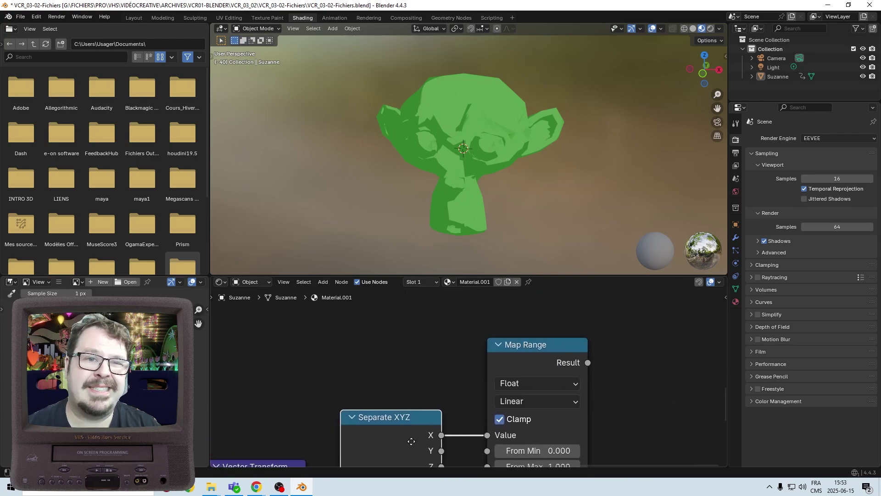
Preview the Geometry node's Normal output on Suzanne and examine its colours from several angles.
click(534, 351)
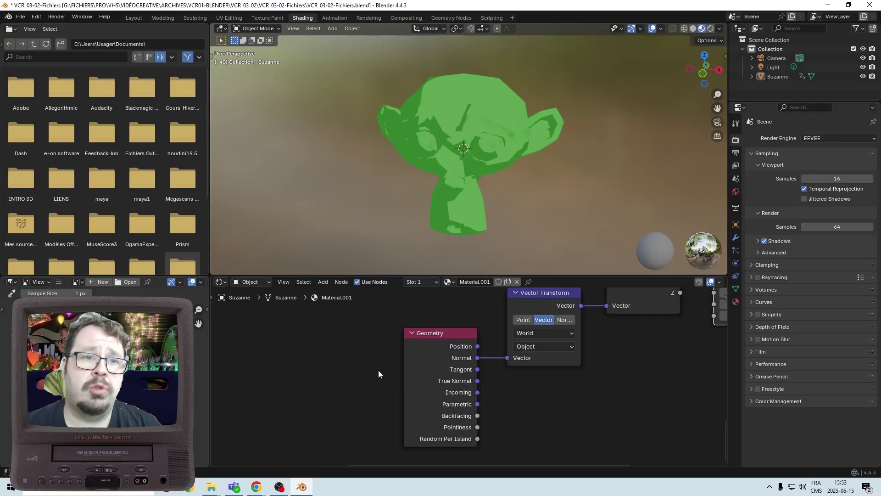
scroll(421, 362, up, 1)
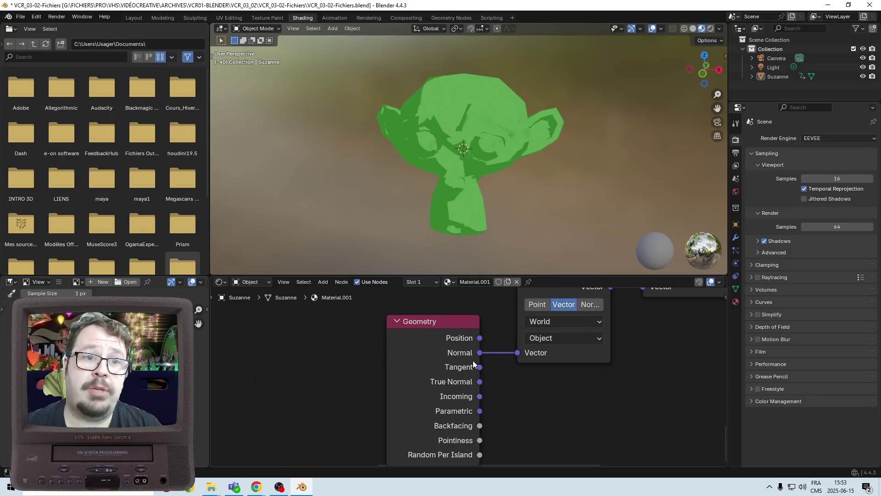
ctrl+shift+click(431, 356)
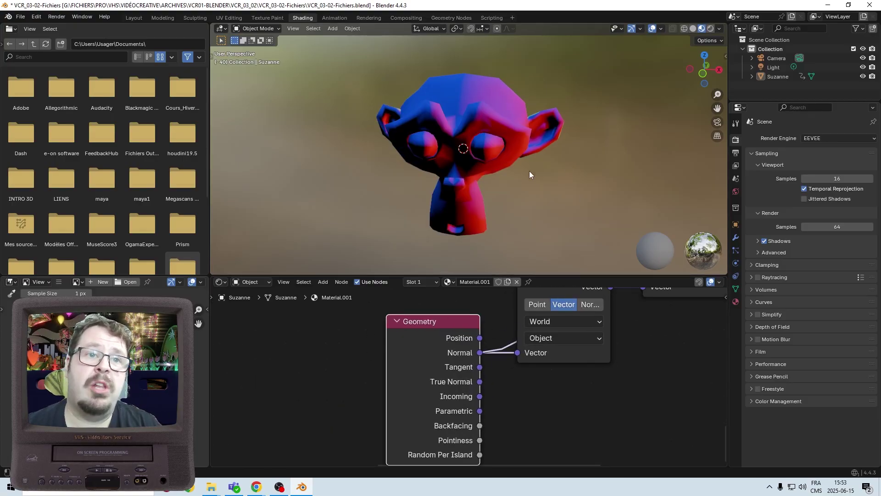
middle_drag(609, 176, 394, 169)
middle_drag(458, 160, 545, 198)
middle_drag(425, 216, 429, 195)
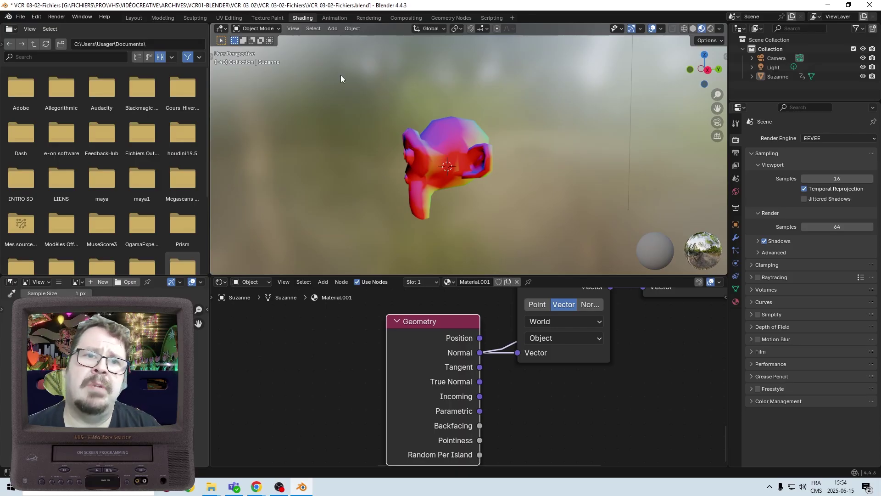
Set the Vector Transform node to convert from Object to Camera and preview its output on Suzanne.
scroll(616, 434, up, 1)
middle_drag(604, 388, 527, 292)
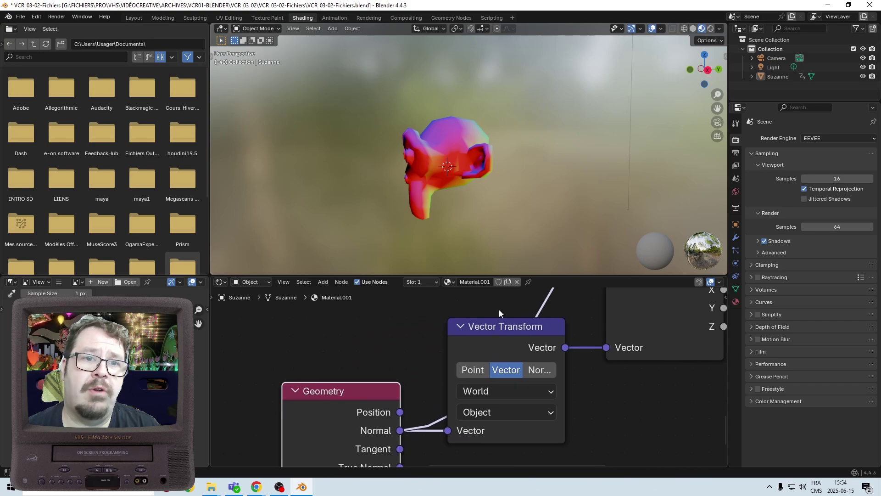
click(499, 342)
scroll(582, 375, up, 1)
middle_drag(582, 375, 534, 359)
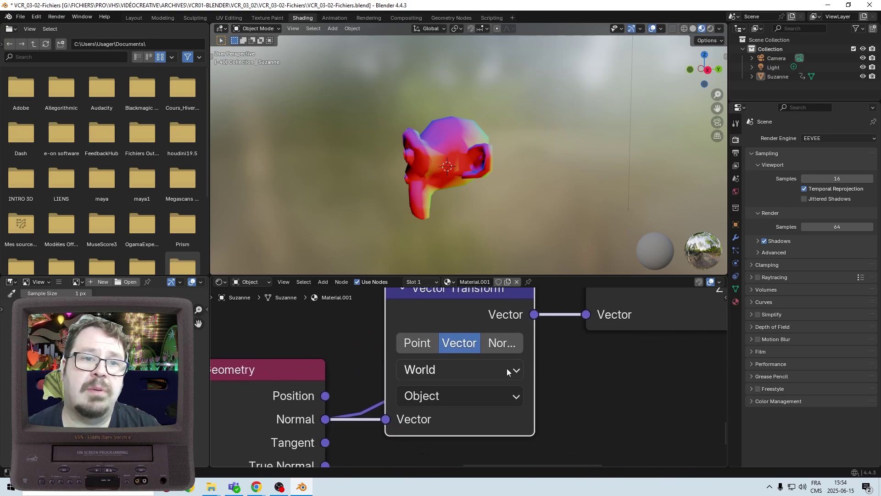
click(501, 368)
click(437, 321)
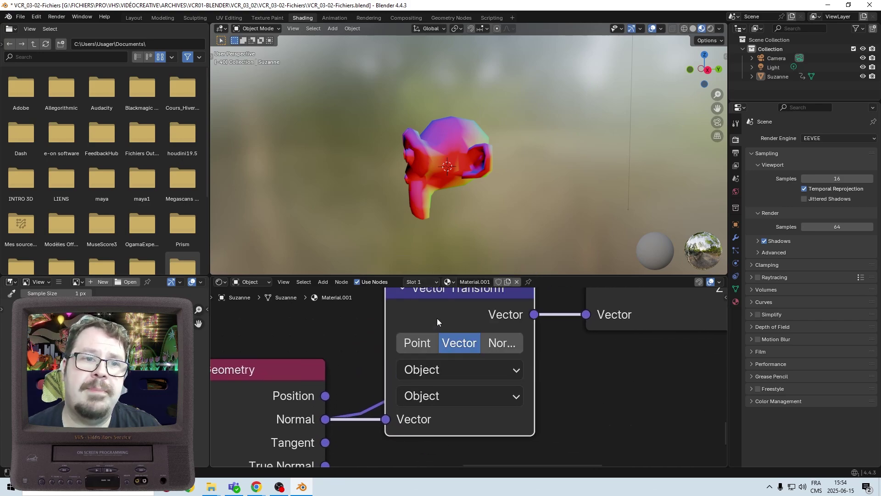
click(466, 400)
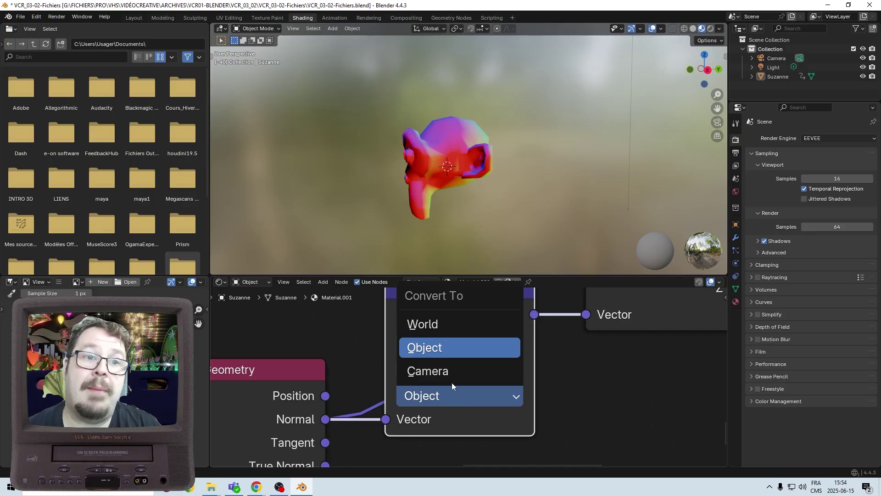
click(439, 375)
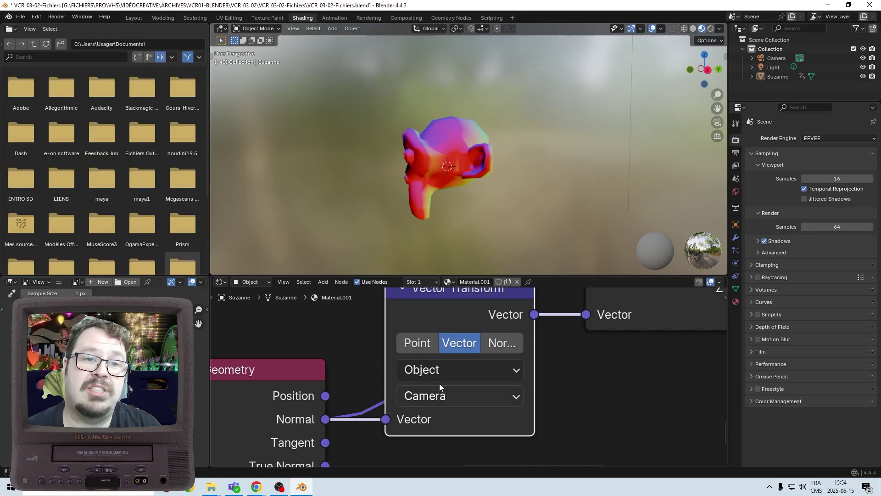
scroll(440, 384, down, 3)
middle_drag(486, 212, 518, 225)
scroll(550, 390, down, 2)
scroll(551, 391, down, 2)
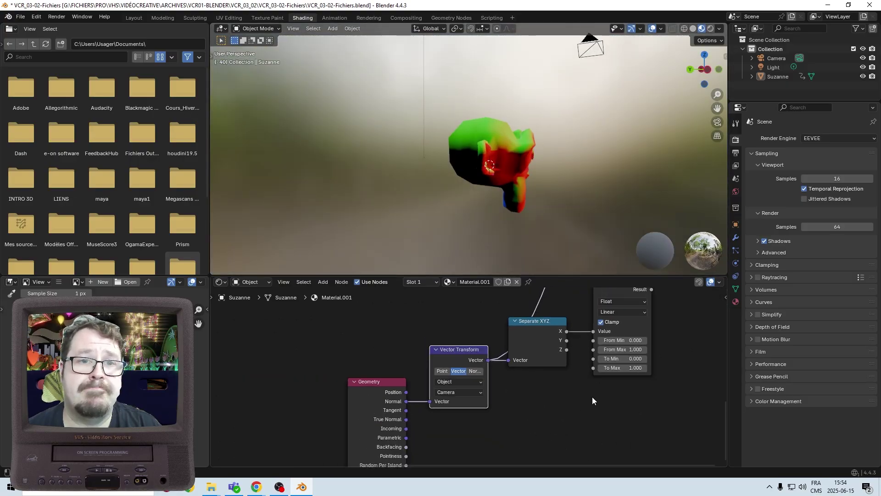
Preview the Separate XYZ node's X output on Suzanne and examine it from the front.
middle_drag(592, 397, 468, 428)
scroll(469, 428, up, 4)
middle_drag(427, 406, 481, 387)
ctrl+shift+click(441, 353)
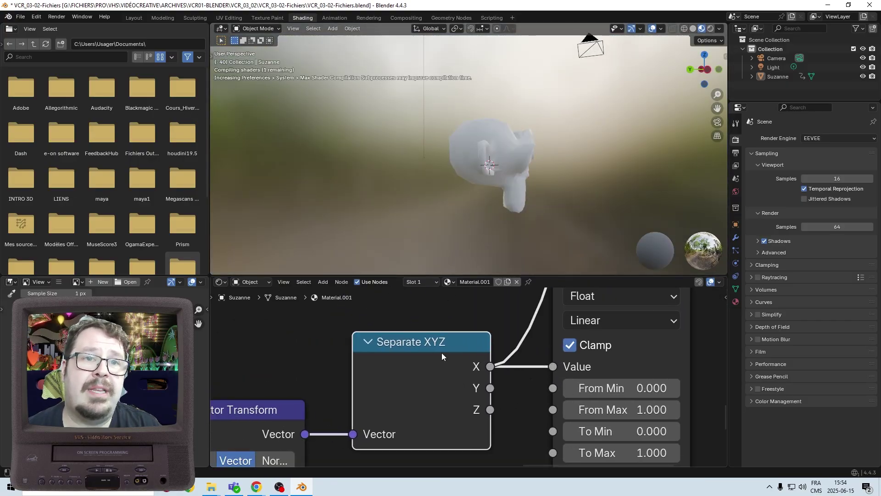
middle_drag(561, 153, 433, 155)
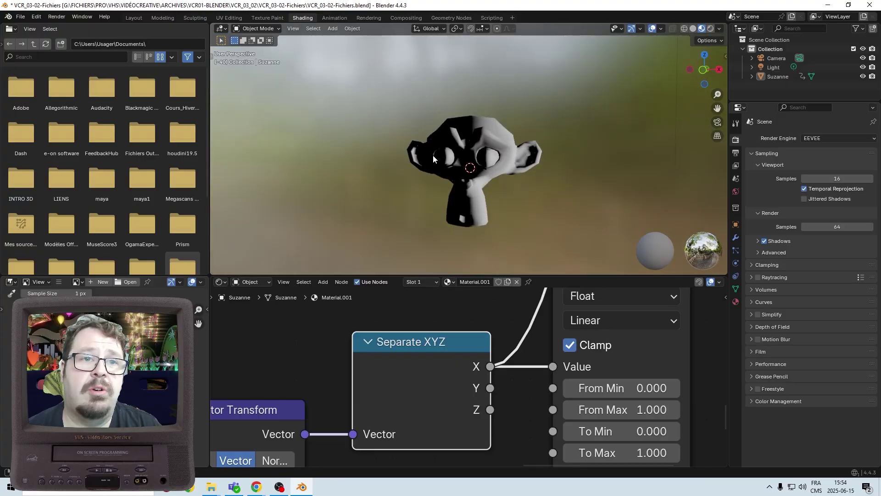
scroll(467, 377, up, 1)
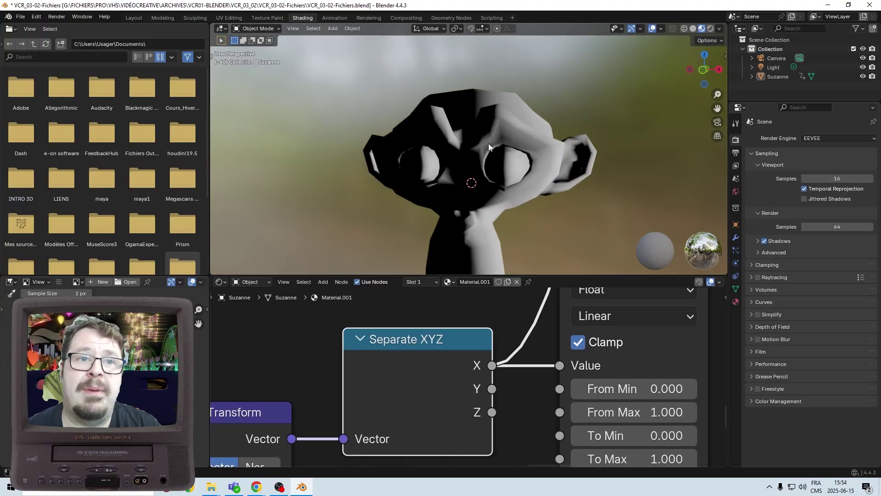
middle_drag(488, 144, 472, 159)
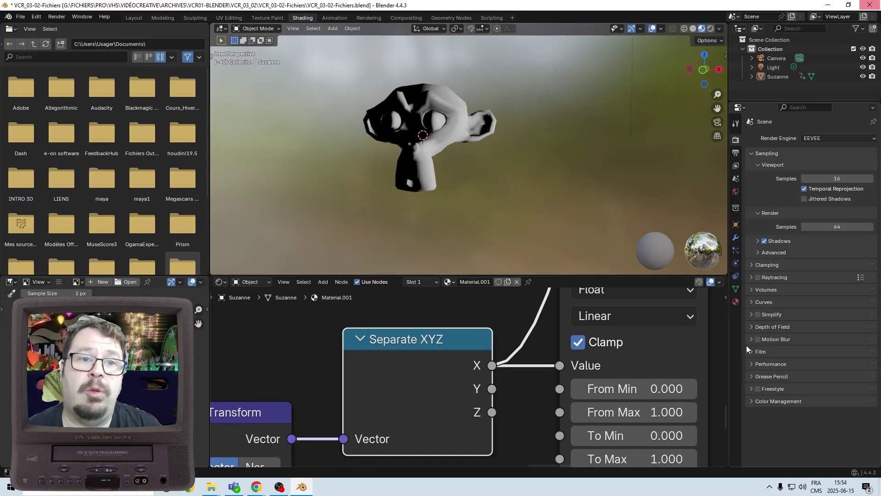
Preview the Separate XYZ node's Y output and its Z output, and examine the Z shading from the side.
ctrl+shift+click(428, 376)
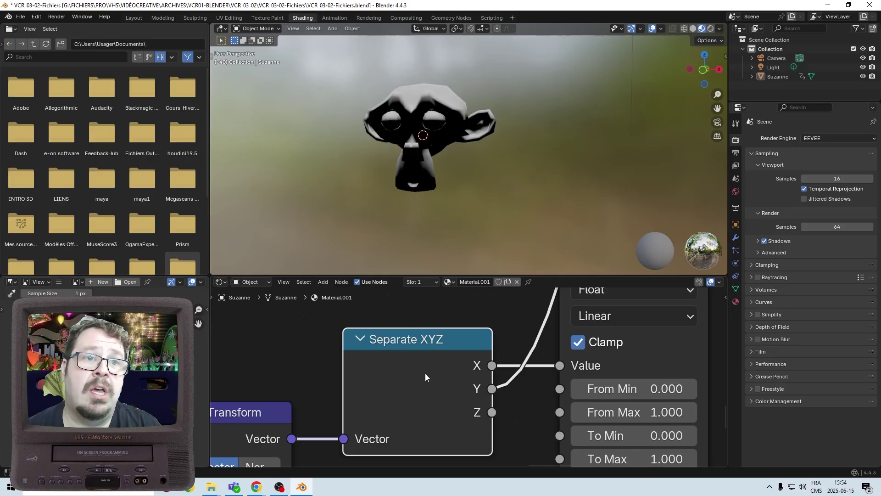
ctrl+shift+click(410, 394)
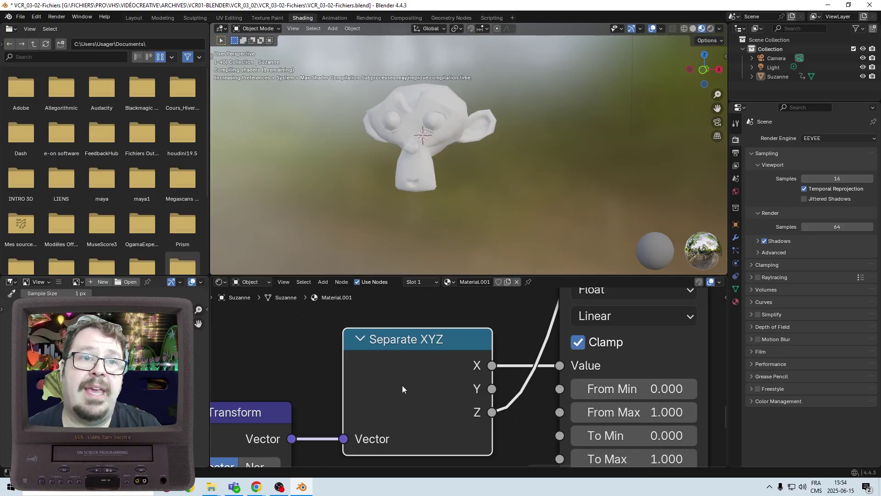
mouse_move(392, 177)
middle_down()
mouse_move(601, 154)
mouse_move(535, 121)
mouse_move(516, 130)
mouse_move(531, 152)
mouse_move(514, 92)
mouse_move(524, 163)
middle_up()
middle_drag(467, 125, 467, 130)
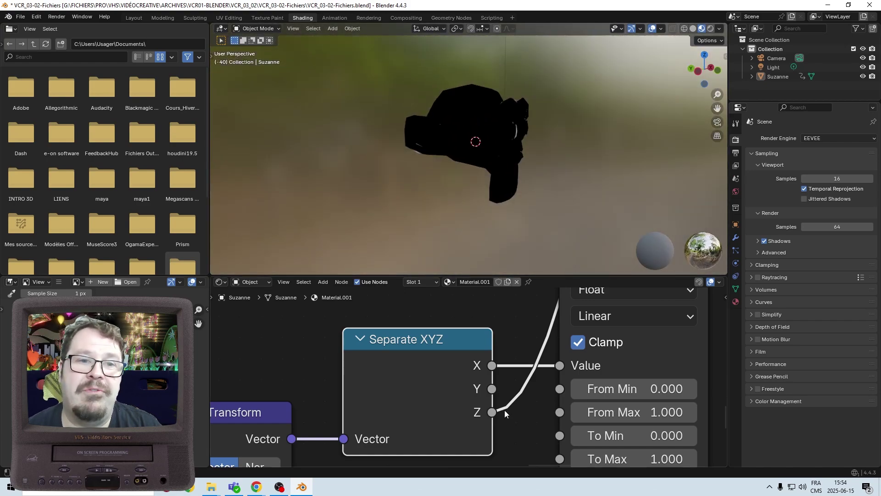
Switch the preview back to the Separate XYZ node's Y output and link Y to the Map Range's Value.
middle_drag(505, 410, 401, 405)
scroll(385, 406, down, 5)
middle_drag(428, 379, 442, 377)
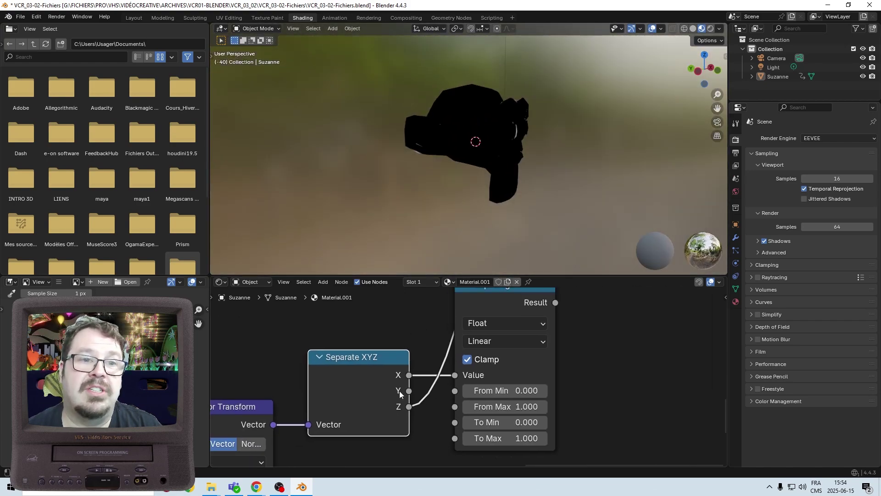
ctrl+shift+click(380, 381)
ctrl+shift+click(381, 383)
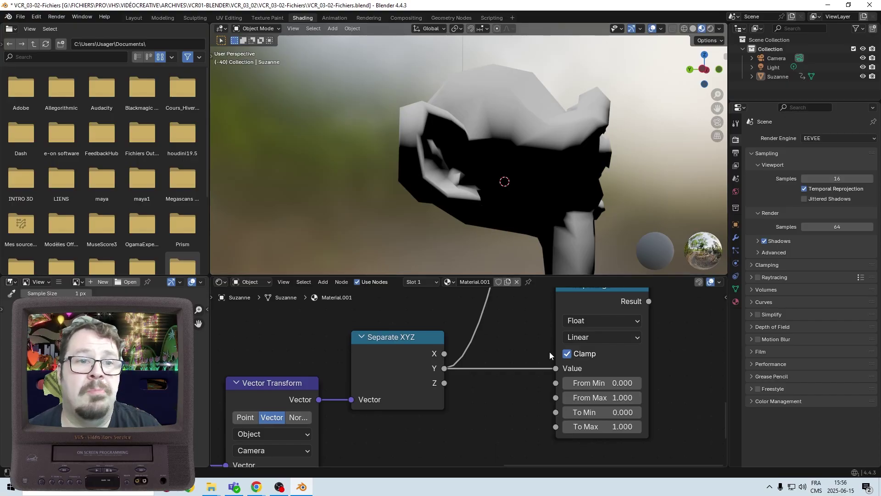
Preview the Map Range's Result on Suzanne and move the node closer to Separate XYZ.
scroll(563, 384, down, 1)
middle_drag(539, 315, 406, 342)
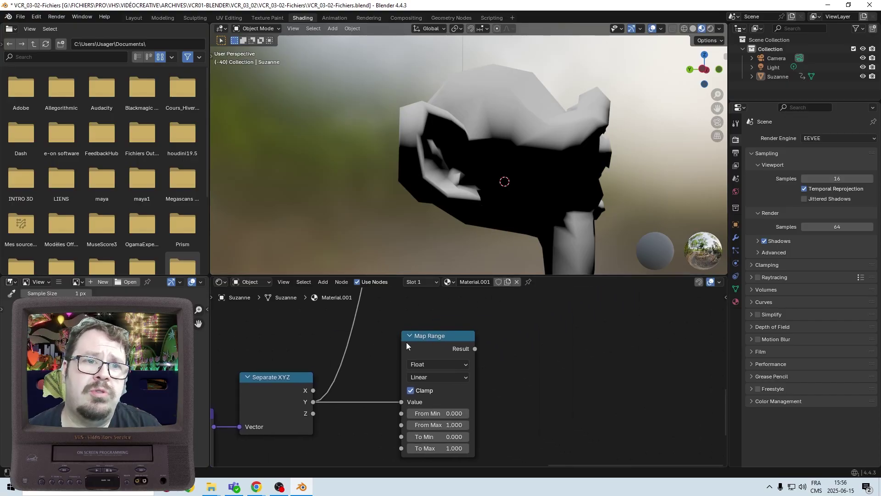
ctrl+shift+click(435, 335)
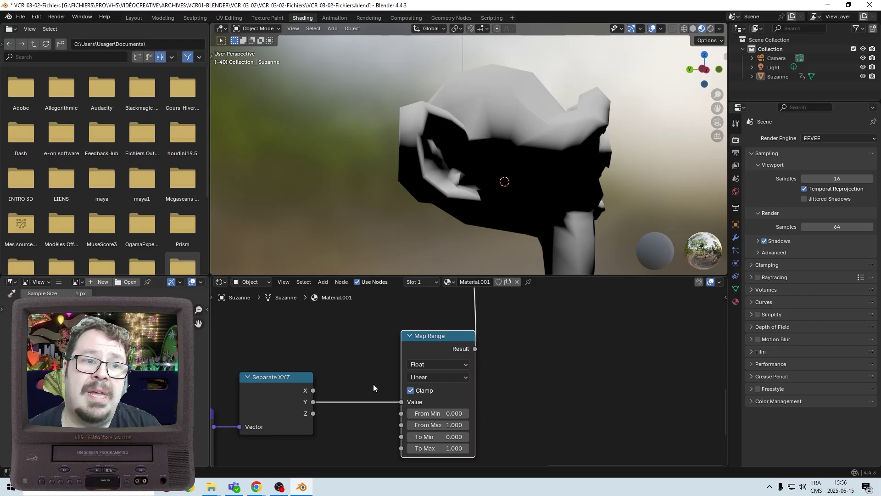
scroll(299, 383, up, 2)
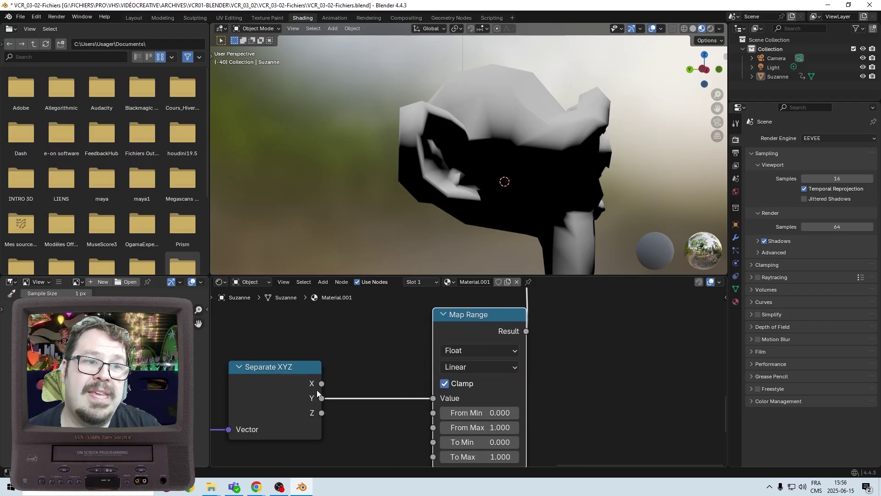
middle_drag(272, 386, 342, 382)
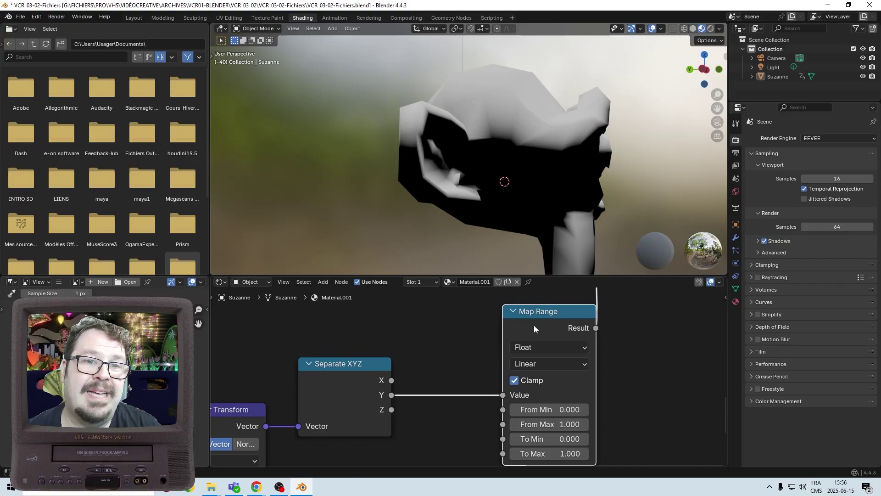
drag(535, 323, 447, 323)
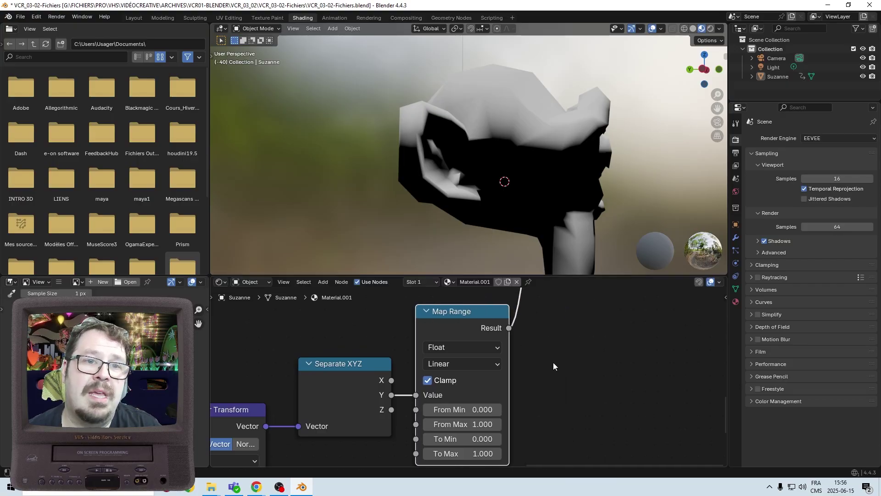
Set the Map Range node's From Min to -1.
middle_drag(561, 425, 497, 397)
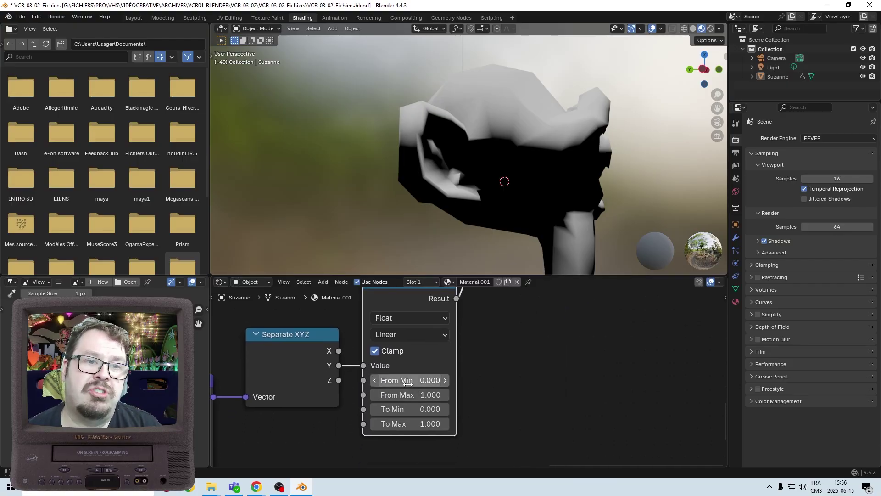
click(427, 380)
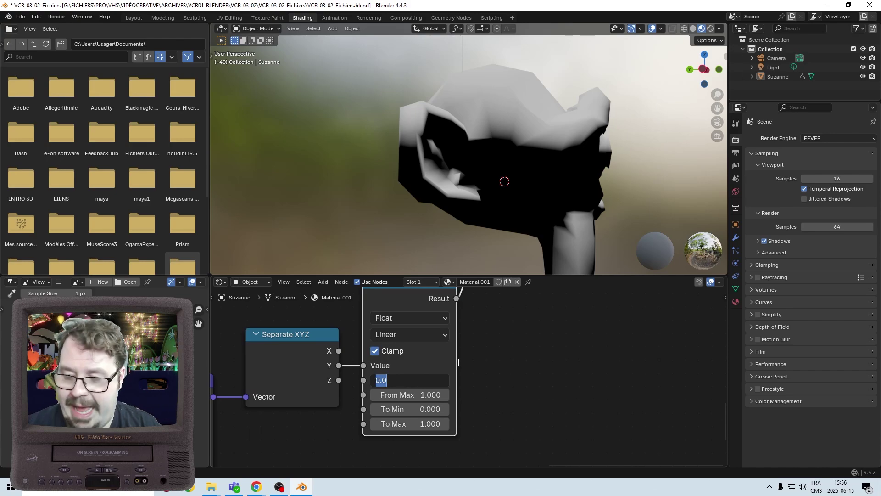
text(-1)
key(Return)
Add a Color Ramp with its Fac fed by the Map Range's Result and move its black stop to position 0.886.
scroll(574, 220, down, 3)
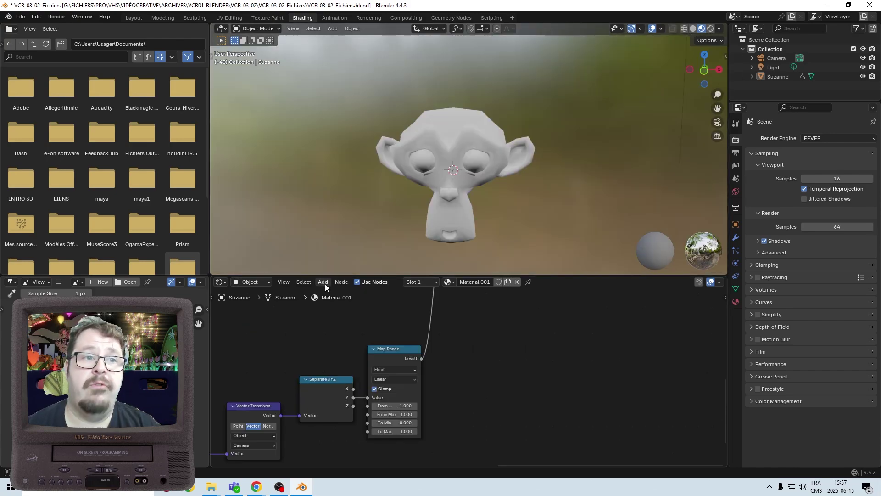
click(324, 283)
text(color ram)
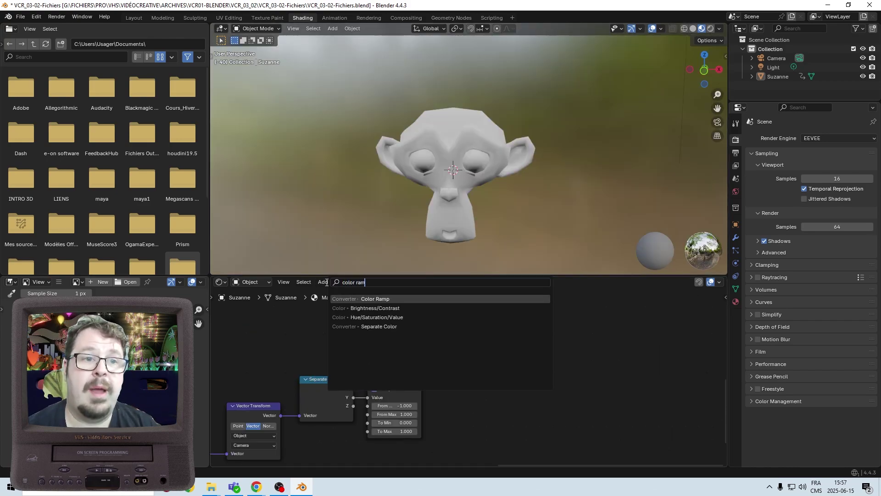
key(Return)
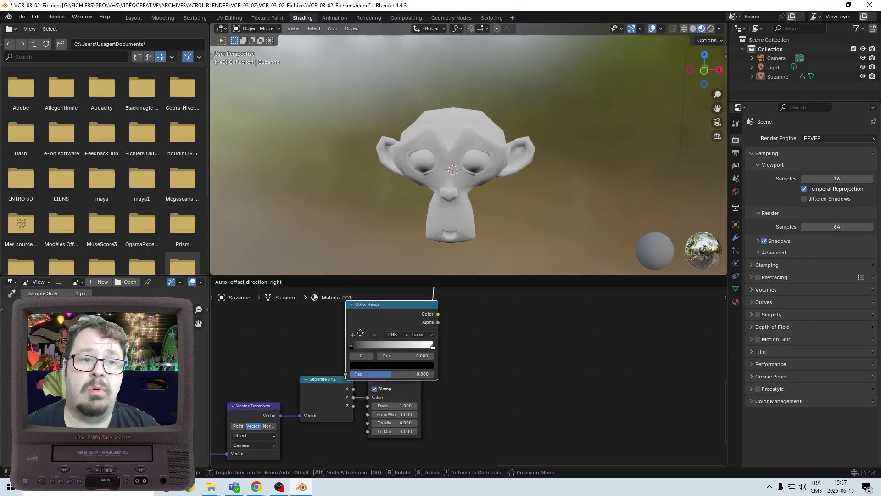
scroll(473, 339, up, 2)
click(468, 338)
drag(409, 354, 428, 386)
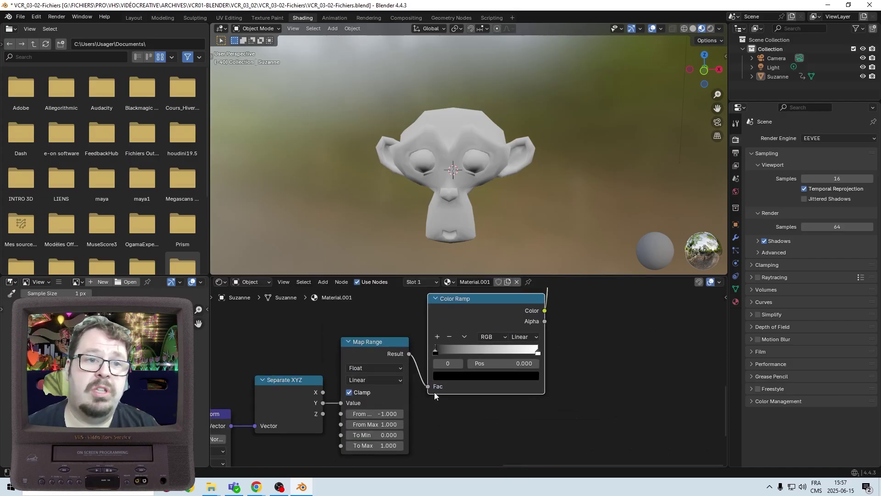
drag(441, 351, 527, 352)
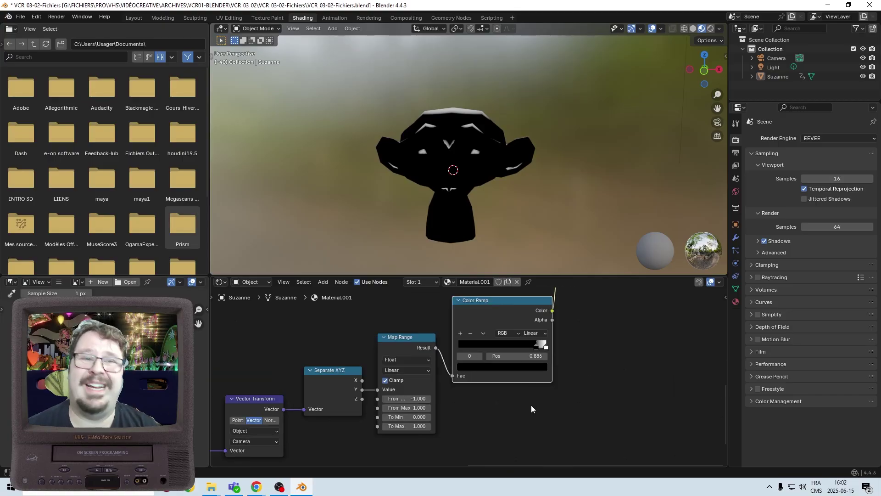
Try a From Min of 0.75 on the Map Range while previewing its Result, and undo the changes.
ctrl+shift+click(398, 337)
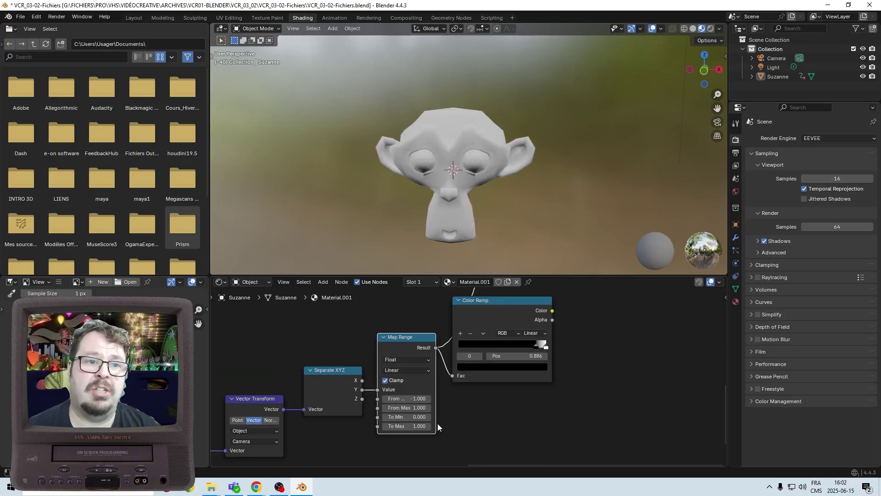
scroll(437, 424, up, 5)
middle_drag(422, 420, 473, 399)
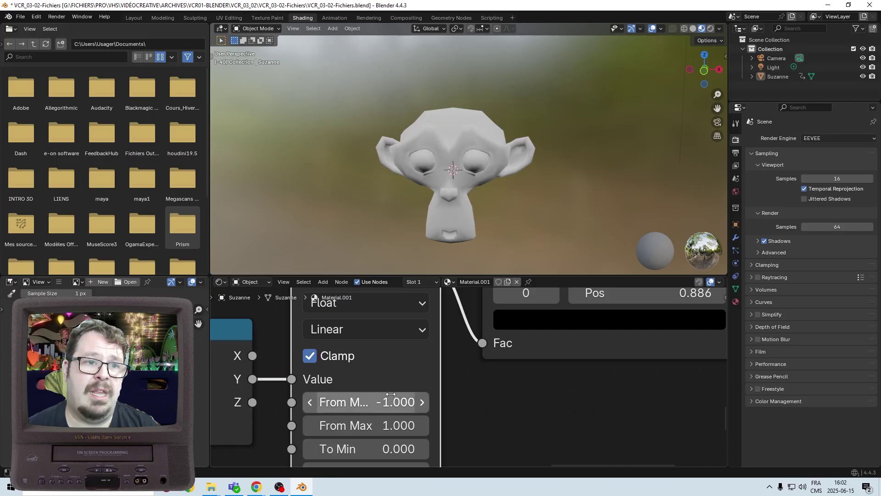
middle_drag(341, 402, 413, 402)
drag(413, 402, 494, 402)
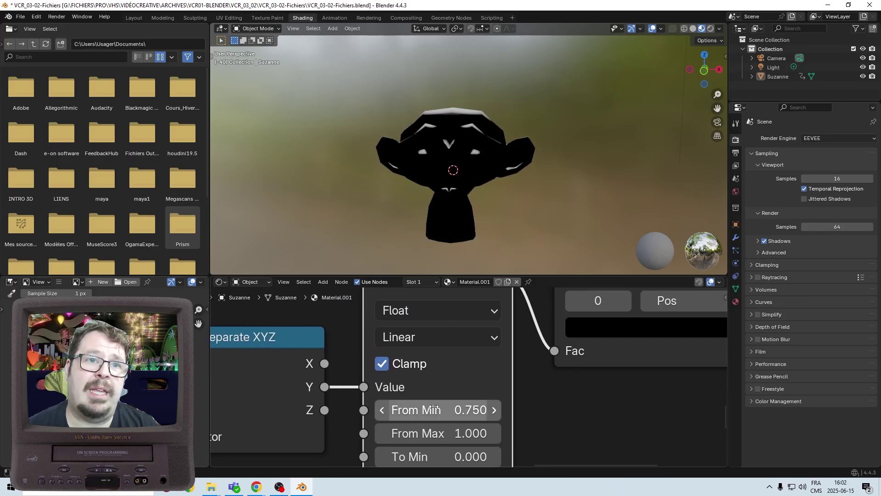
key(ctrl+z)
key(ctrl+z)
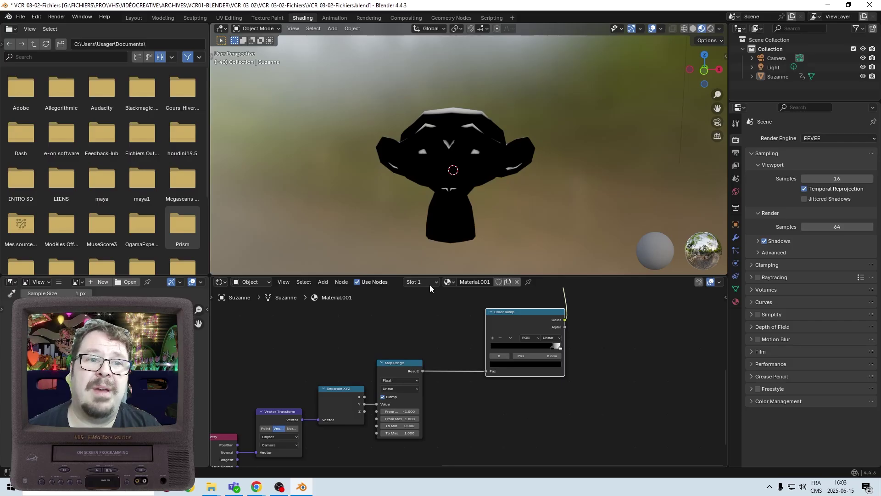
Insert a Math node set to Add between the Map Range and Color Ramp, with its second value at 0.
click(321, 282)
text(math)
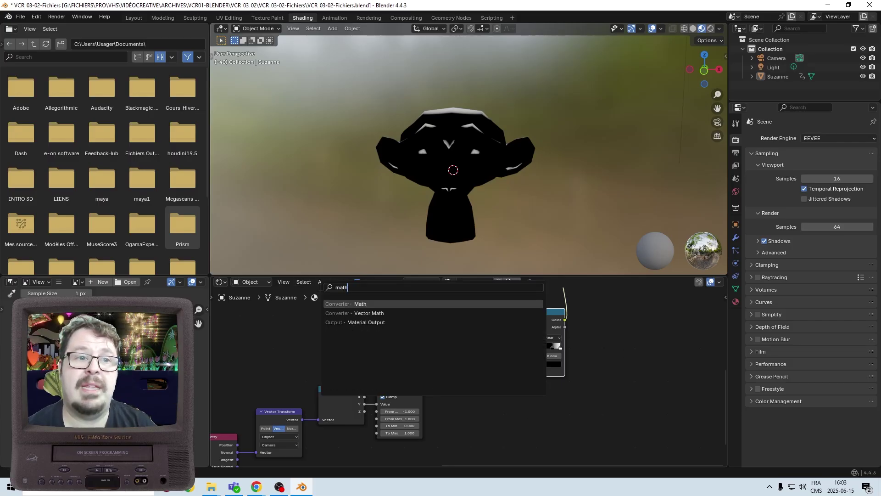
key(Return)
click(433, 350)
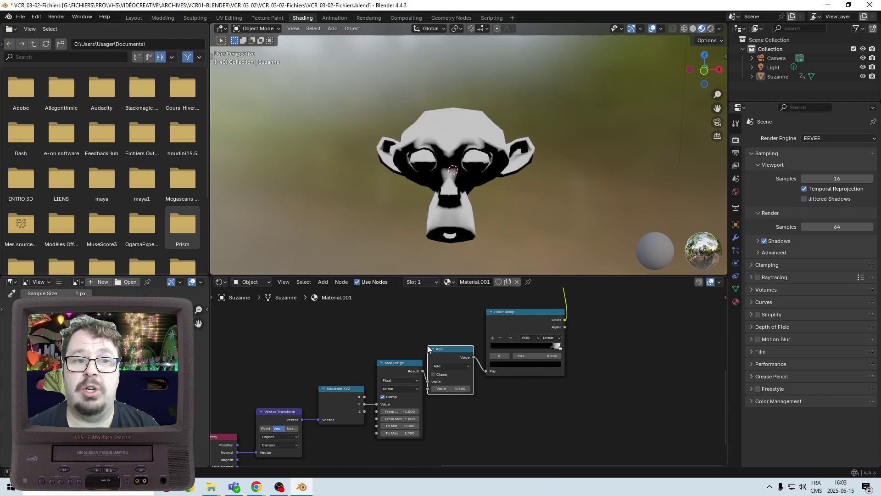
scroll(460, 436, up, 6)
mouse_move(477, 414)
mouse_down()
mouse_move(488, 413)
mouse_move(454, 414)
mouse_up()
scroll(415, 351, down, 5)
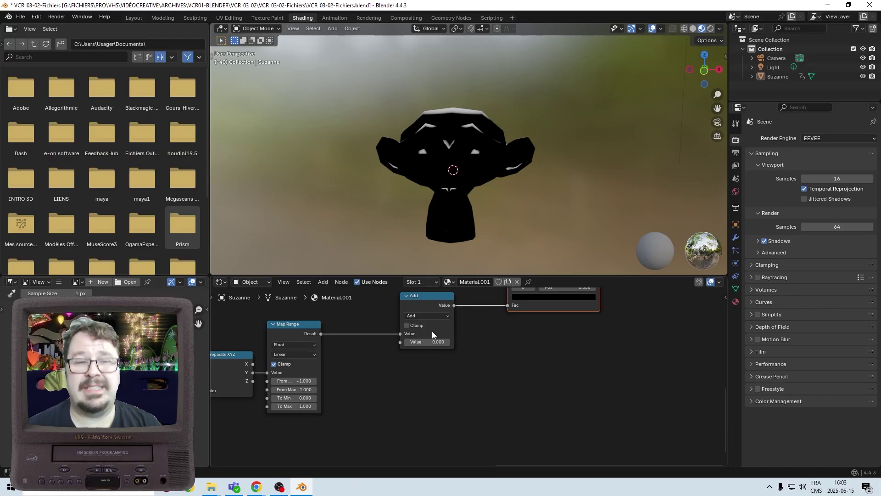
Lower the Add node's second value to -0.150 to test the dark end of the mask on Suzanne.
scroll(406, 382, up, 4)
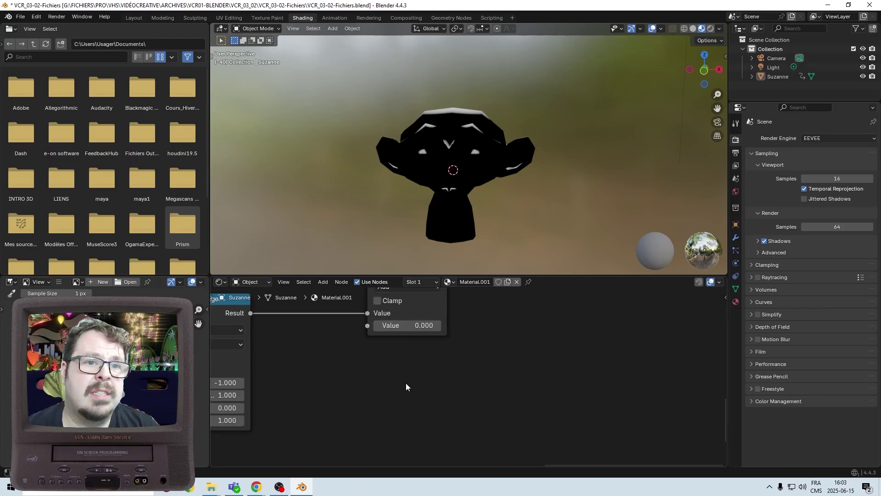
middle_drag(454, 291, 561, 312)
scroll(561, 312, up, 1)
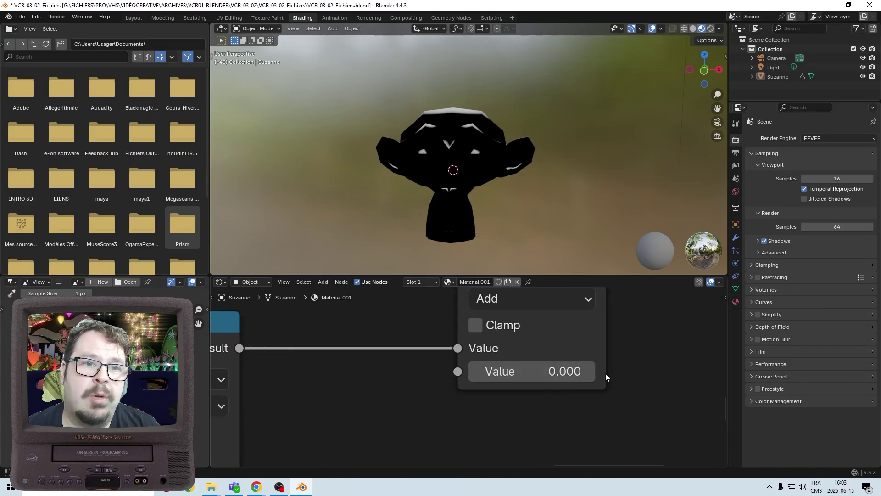
middle_drag(606, 373, 553, 415)
drag(559, 399, 541, 395)
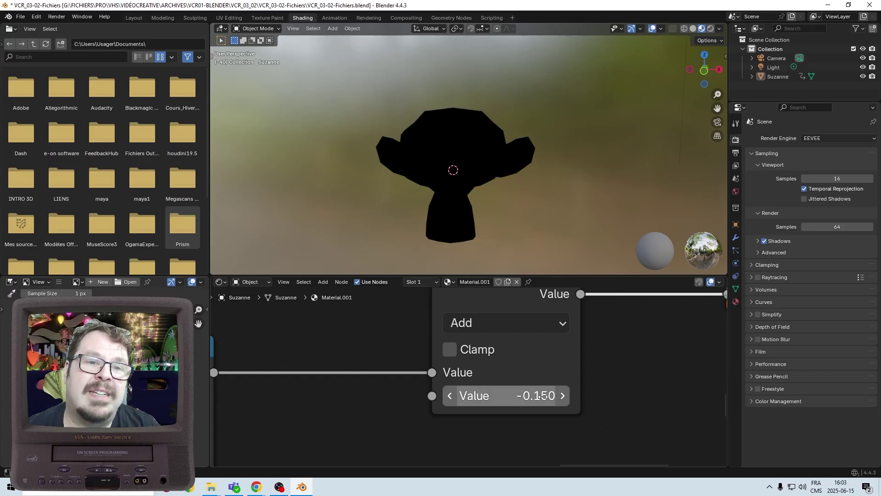
click(501, 393)
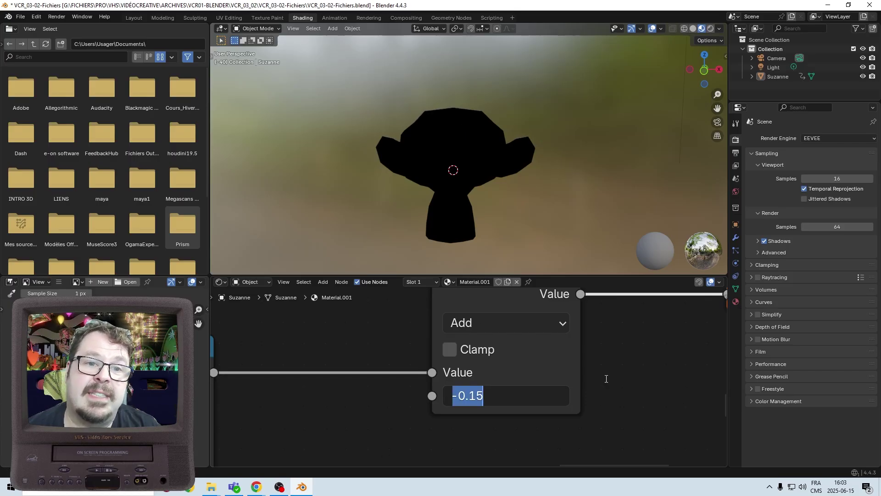
key(Return)
scroll(367, 307, down, 2)
Add a second Map Range node and place it below the Add node.
click(323, 282)
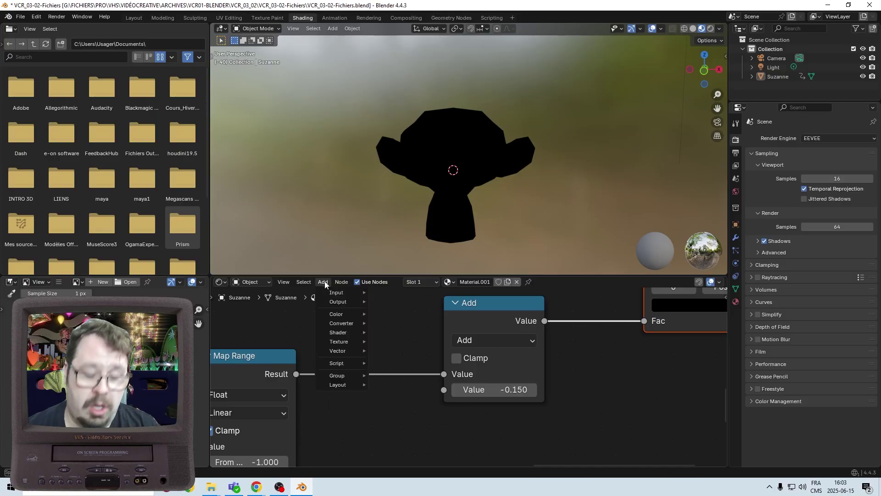
text(map r)
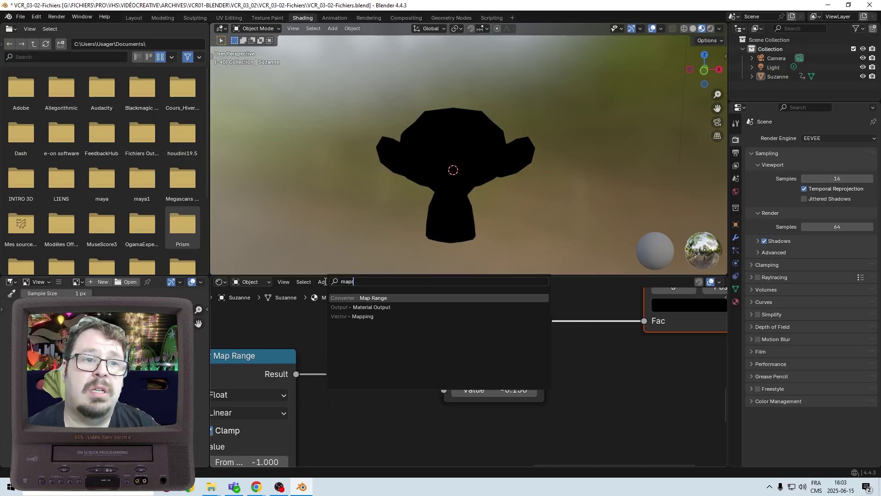
key(Return)
click(445, 419)
Set the To Min of the new, unconnected Map Range node to -0.15.
middle_drag(446, 419, 530, 294)
scroll(563, 363, up, 3)
middle_drag(581, 362, 486, 323)
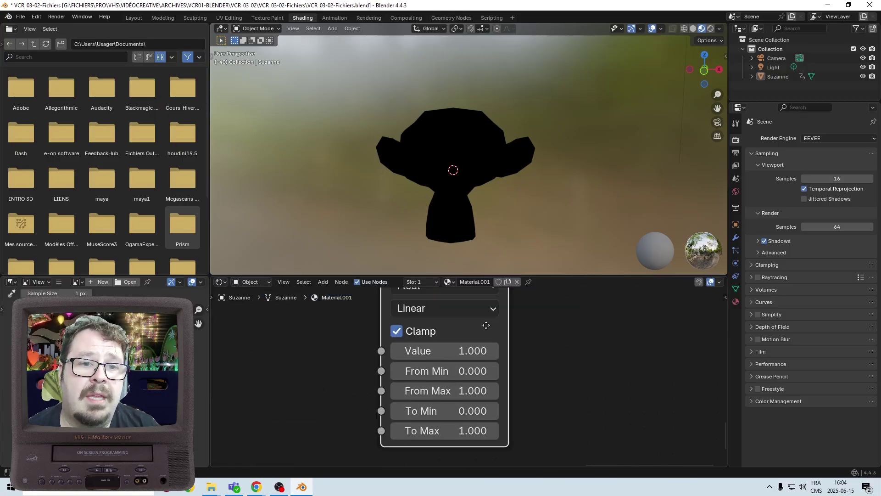
click(481, 413)
text(-0.15)
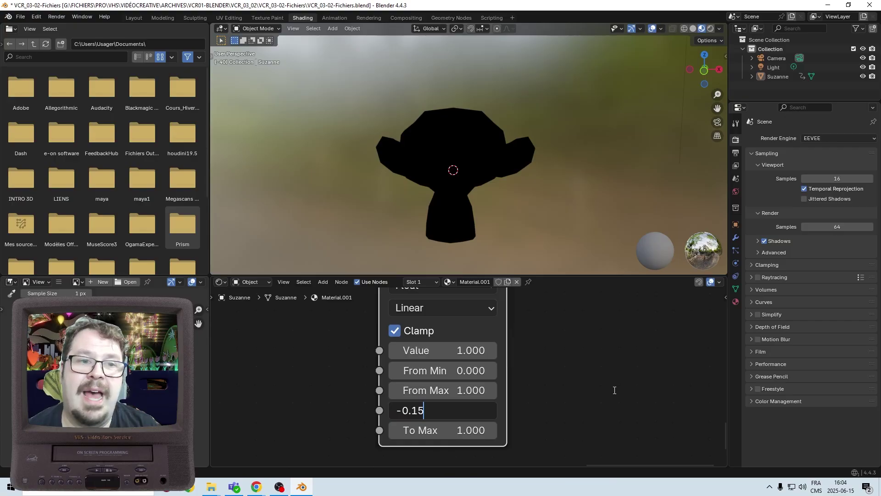
key(Return)
Raise the Add node's second value to 1.270 to test the bright end of the mask on Suzanne.
scroll(558, 355, down, 5)
middle_drag(533, 300, 533, 463)
scroll(426, 399, up, 3)
scroll(427, 398, up, 1)
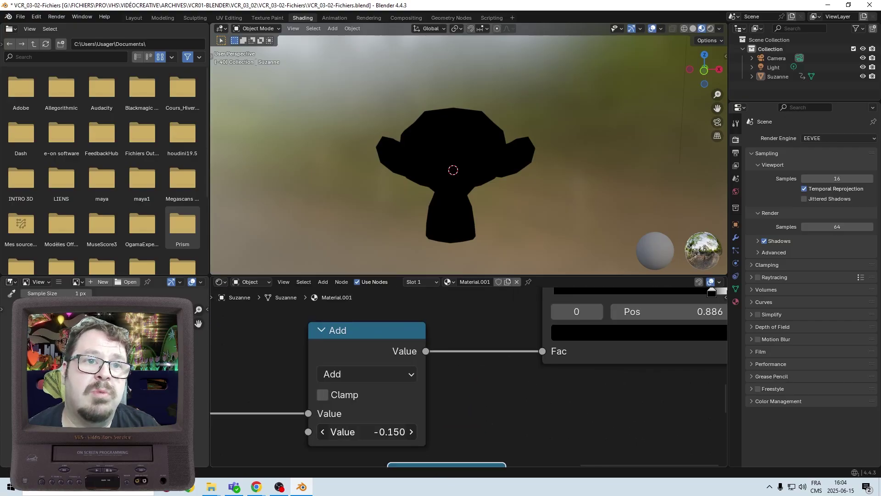
drag(368, 431, 497, 432)
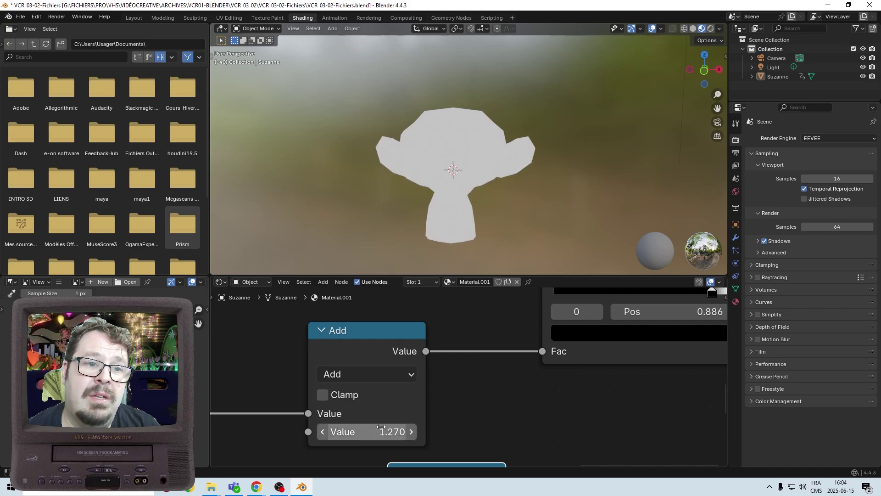
Set the To Max of the new Map Range node to 1.27.
middle_drag(499, 418, 504, 439)
scroll(529, 376, down, 2)
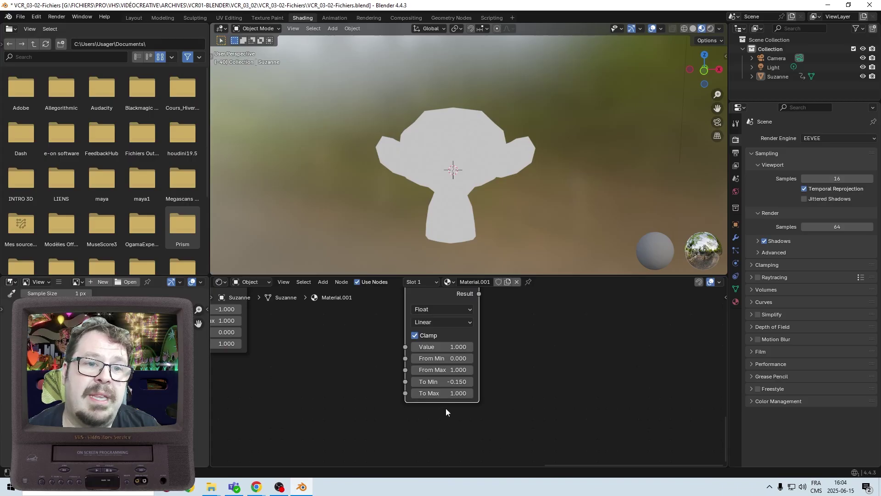
click(441, 392)
text(1.27)
key(Return)
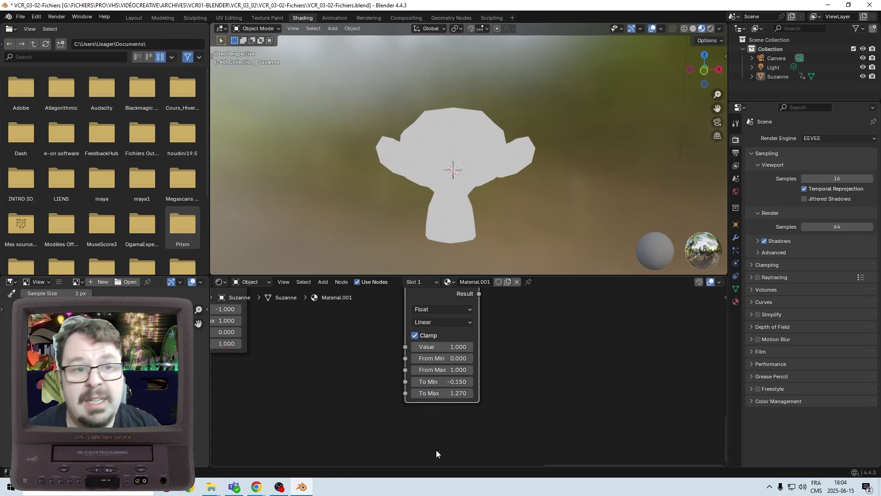
Move the new Map Range beneath the first one and connect its Result to the Add node's second Value input.
scroll(436, 449, down, 3)
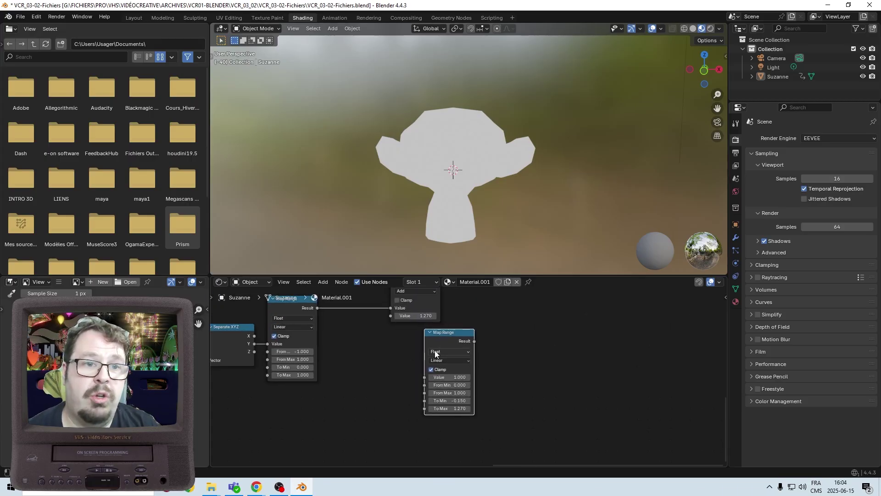
drag(442, 340, 370, 365)
scroll(342, 419, up, 1)
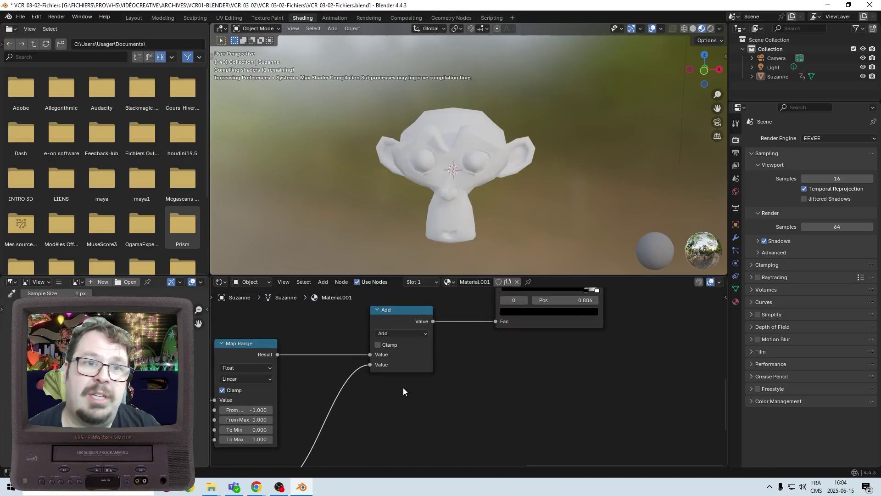
Set the Value of the new Map Range node to 0.1.
middle_drag(427, 399, 539, 230)
scroll(438, 392, up, 9)
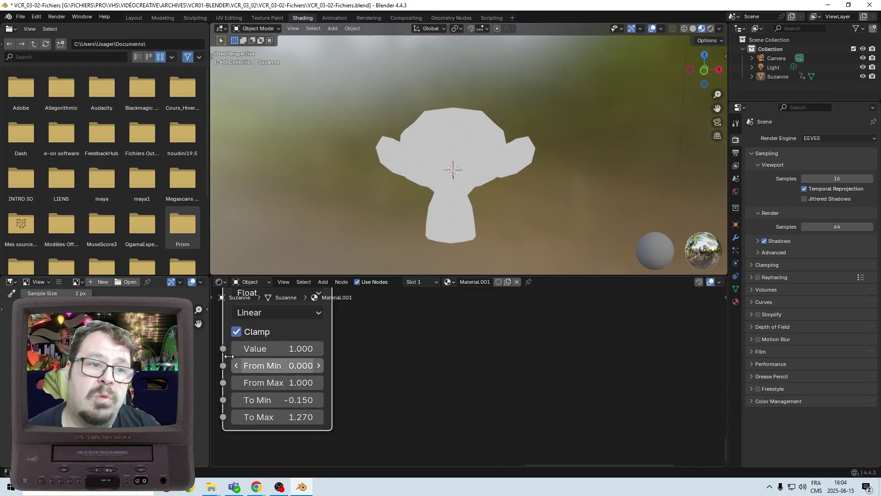
middle_drag(311, 366, 415, 388)
click(412, 367)
text(0.1)
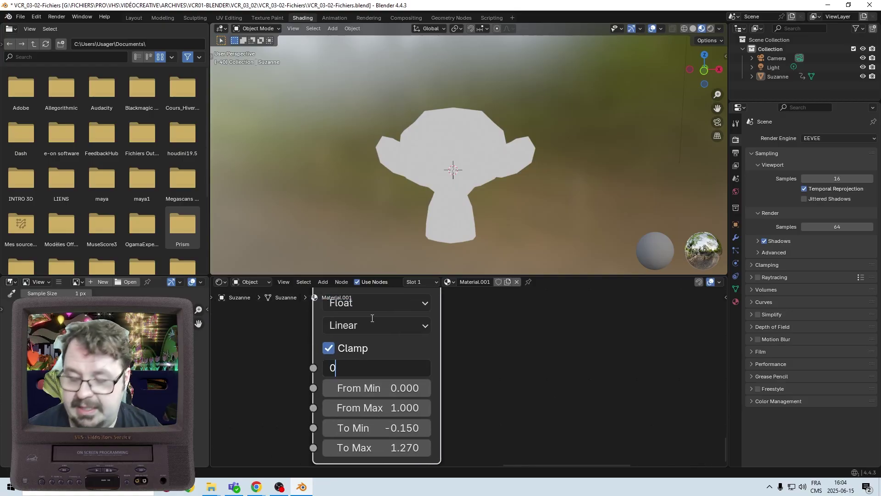
key(Return)
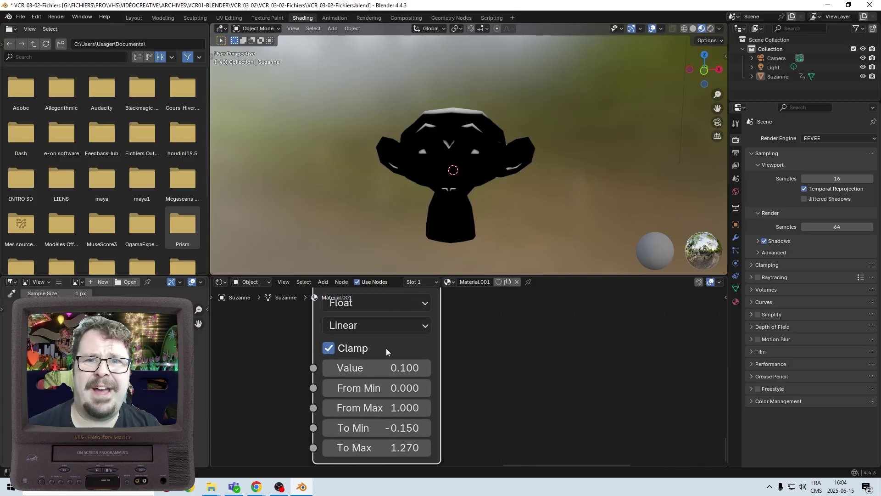
Add a Mix Color node above the gap between the Multiply node and the Material Output.
scroll(604, 362, down, 7)
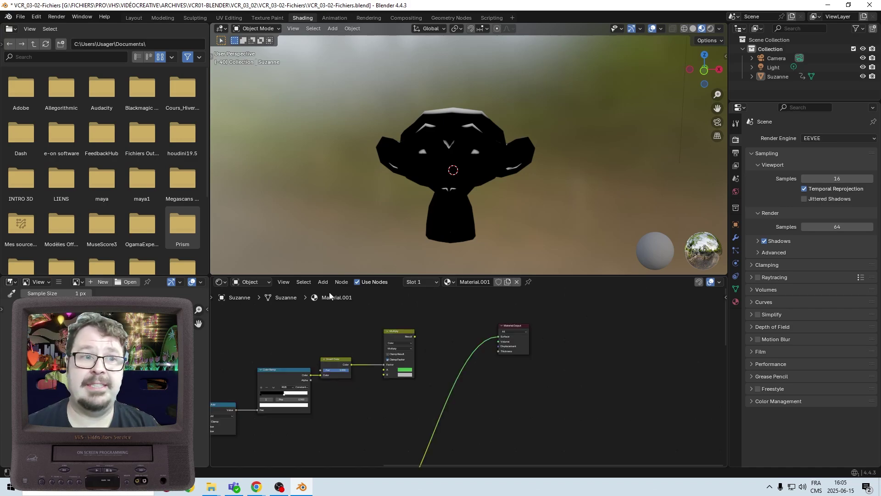
click(325, 283)
text(mix col)
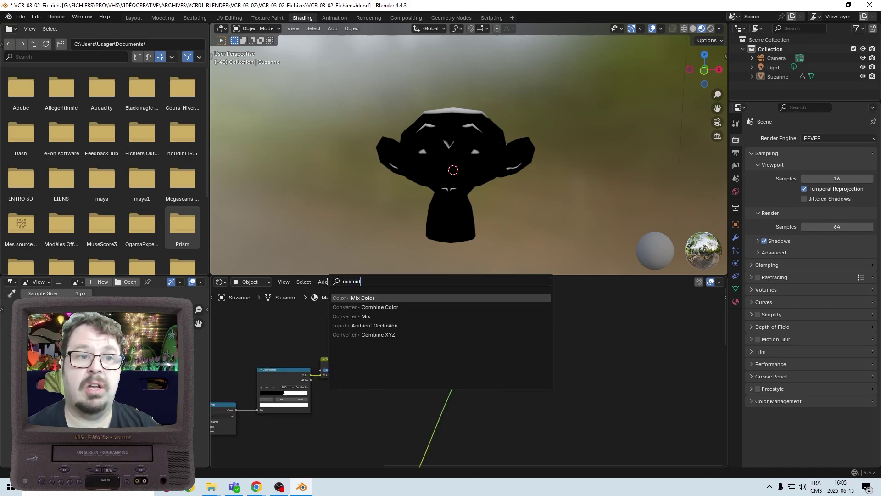
key(Return)
click(427, 282)
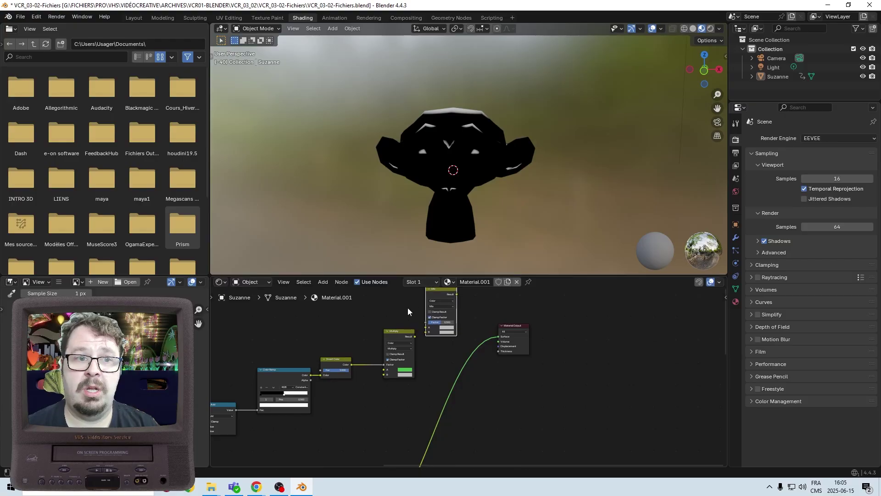
Connect the Multiply node's Result to the Mix node's A input and reposition the Mix node.
scroll(407, 307, up, 4)
scroll(379, 373, up, 2)
middle_drag(379, 373, 473, 367)
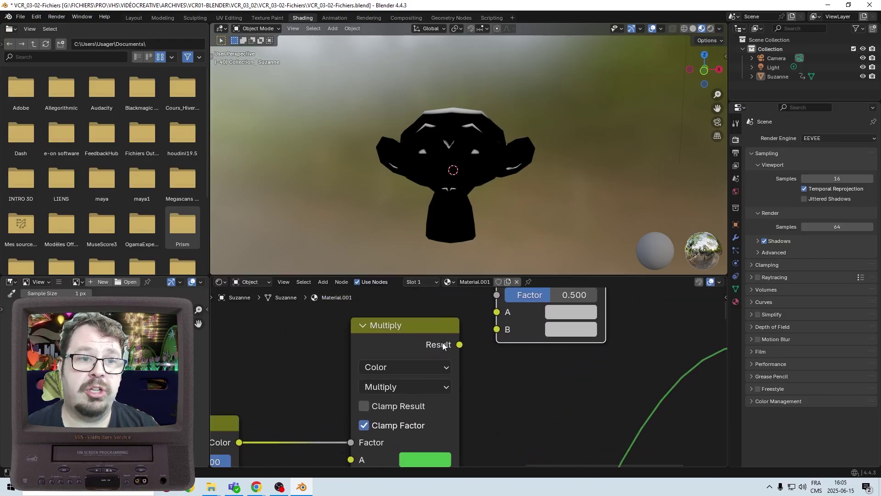
scroll(459, 340, down, 2)
drag(463, 356, 488, 333)
drag(560, 310, 610, 332)
Connect the Color output of the normal mask's Color Ramp to the Mix node's Factor.
scroll(587, 365, down, 2)
shift+scroll(521, 437, down, 5)
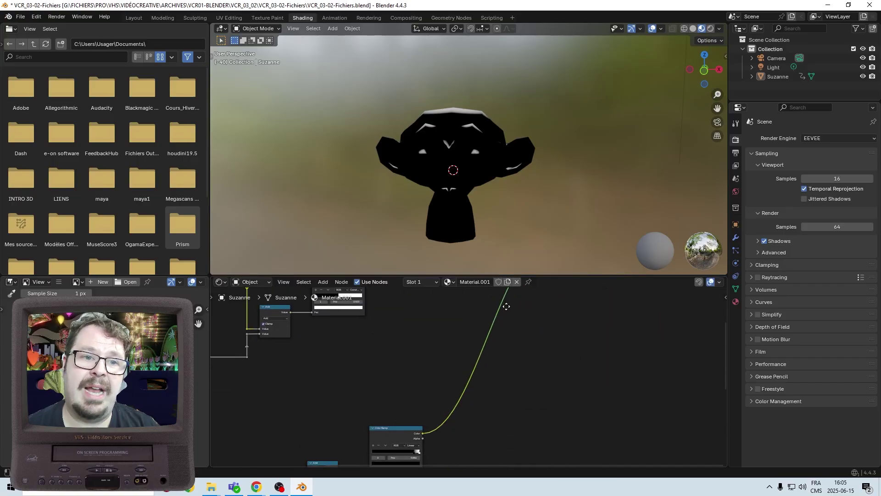
scroll(441, 436, up, 2)
scroll(380, 400, down, 5)
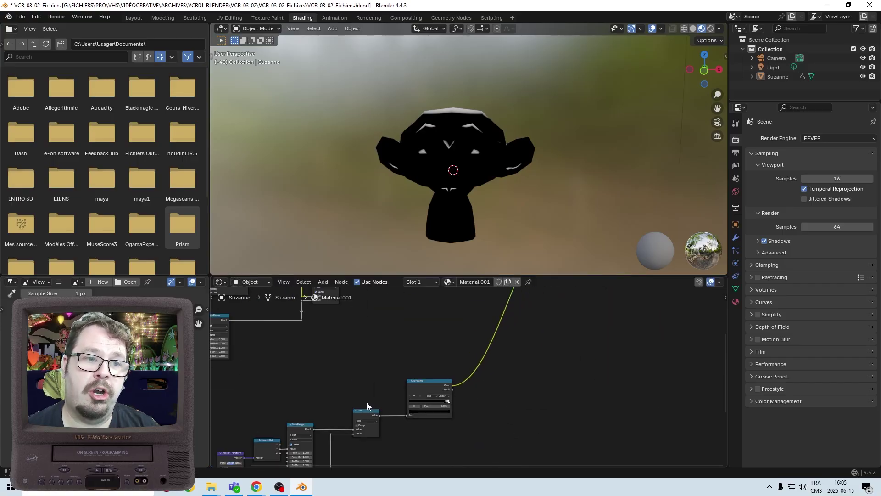
middle_drag(467, 353, 460, 408)
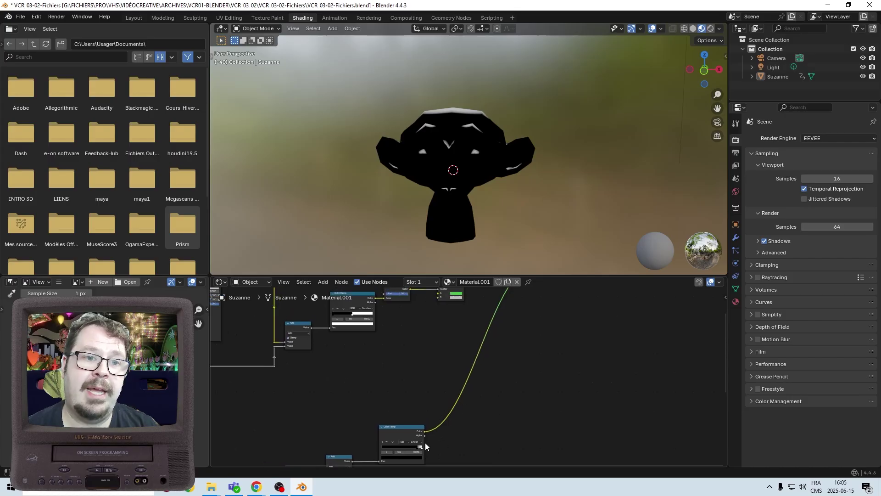
drag(425, 434, 495, 314)
middle_drag(507, 321, 463, 347)
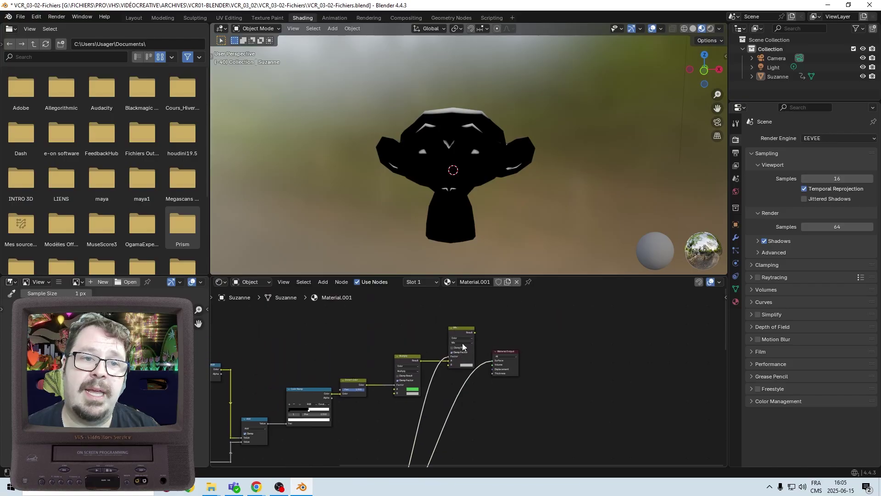
Preview the Mix node's Result on Suzanne by routing it to the Material Output.
ctrl+shift+click(460, 326)
scroll(607, 161, up, 3)
middle_drag(607, 161, 489, 171)
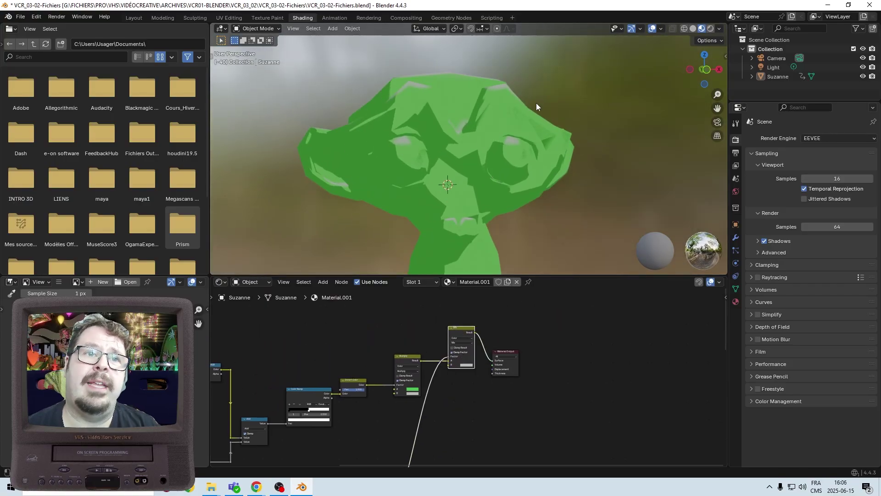
Copy the position value of the black stop in the normal mask's Color Ramp.
scroll(530, 334, up, 5)
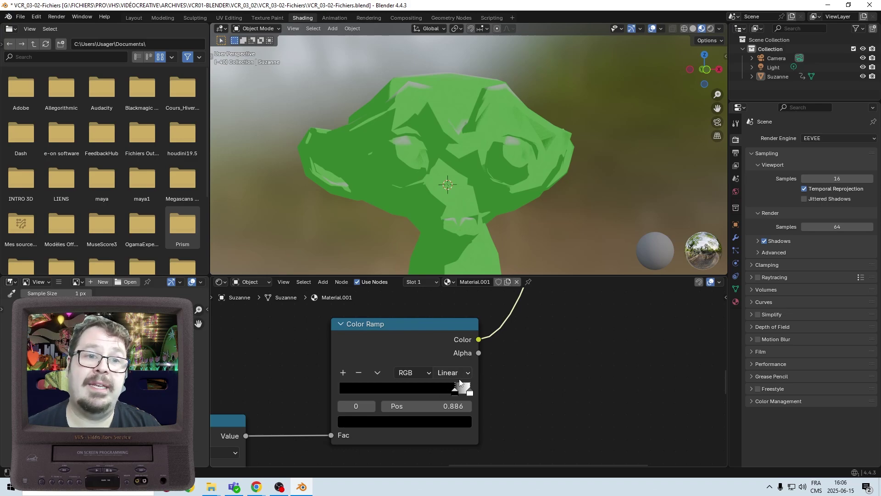
click(452, 403)
key(ctrl+c)
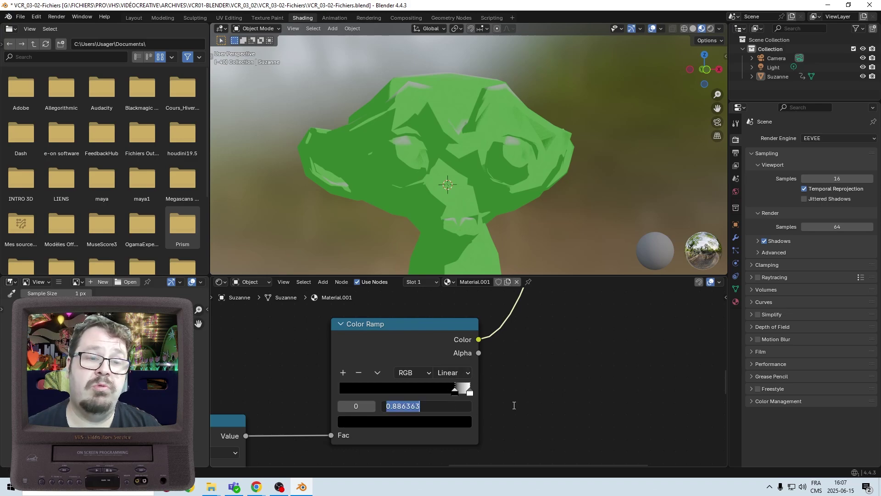
key(Return)
Set the interpolation of the normal mask's Color Ramp to Constant.
scroll(501, 384, up, 4)
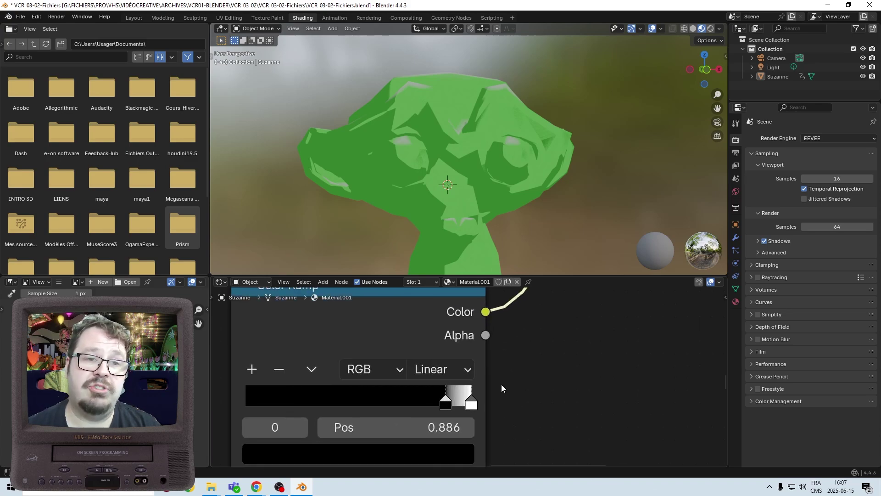
click(440, 367)
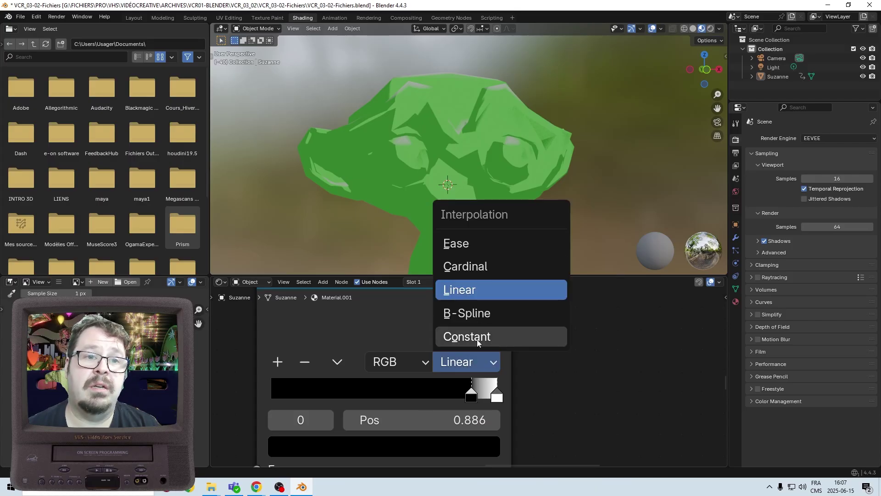
click(478, 340)
Move the normal mask Color Ramp's black stop to position 0 and paste the copied position, 0.886, into its white stop.
drag(467, 395, 216, 395)
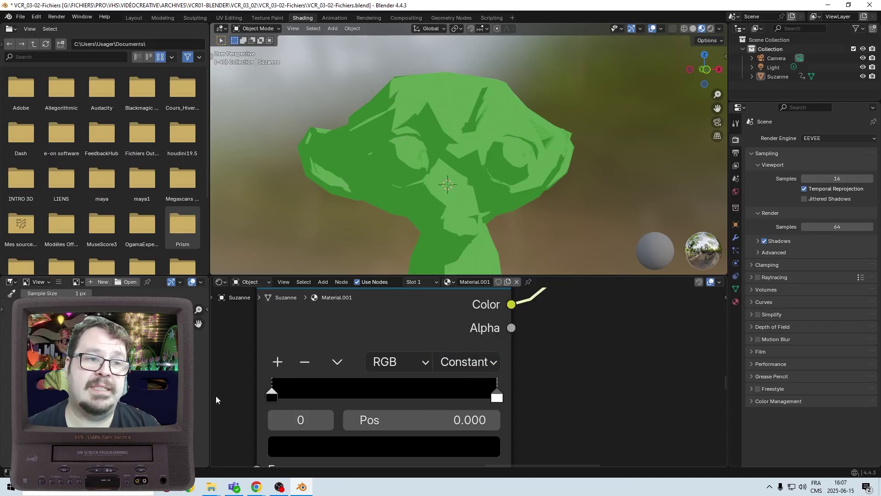
click(497, 394)
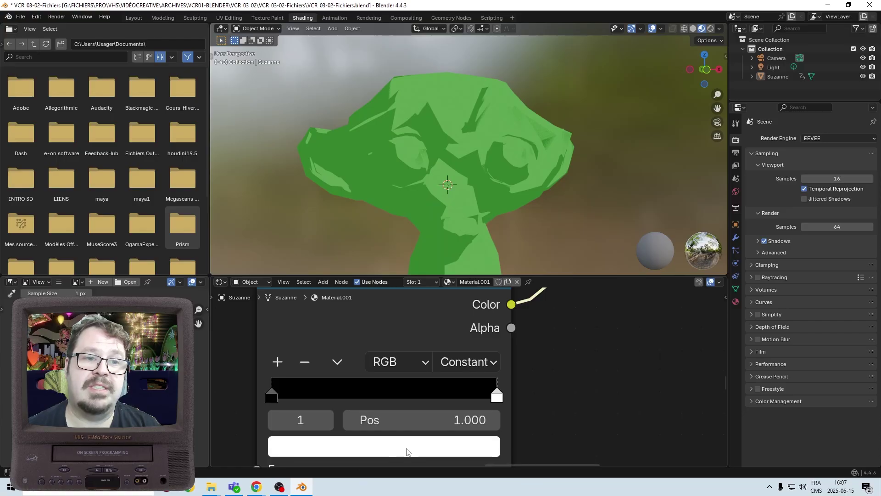
click(422, 420)
key(ctrl+v)
key(Return)
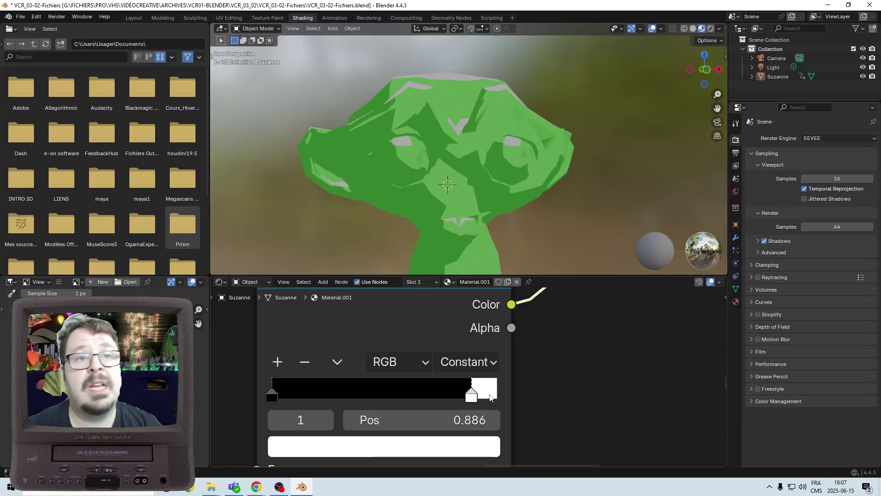
middle_drag(546, 114, 491, 126)
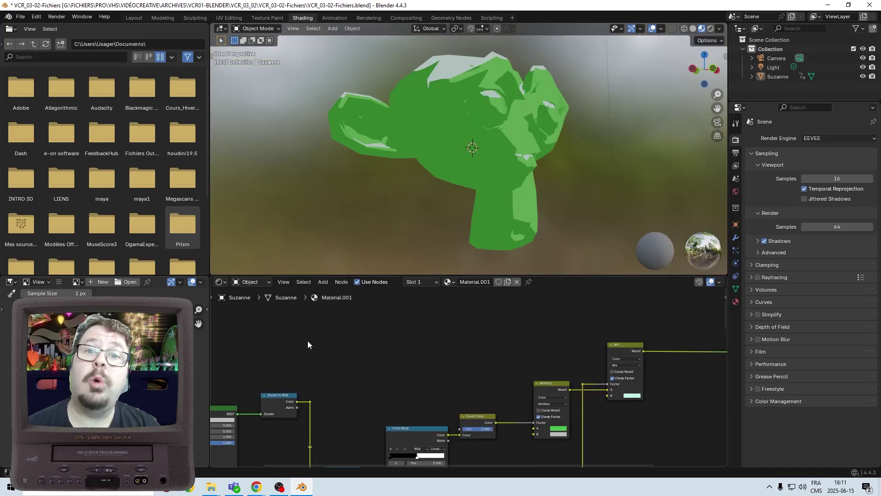
Add a Mix Color node above the toon Color Ramp and Invert Color nodes.
middle_drag(356, 404, 422, 374)
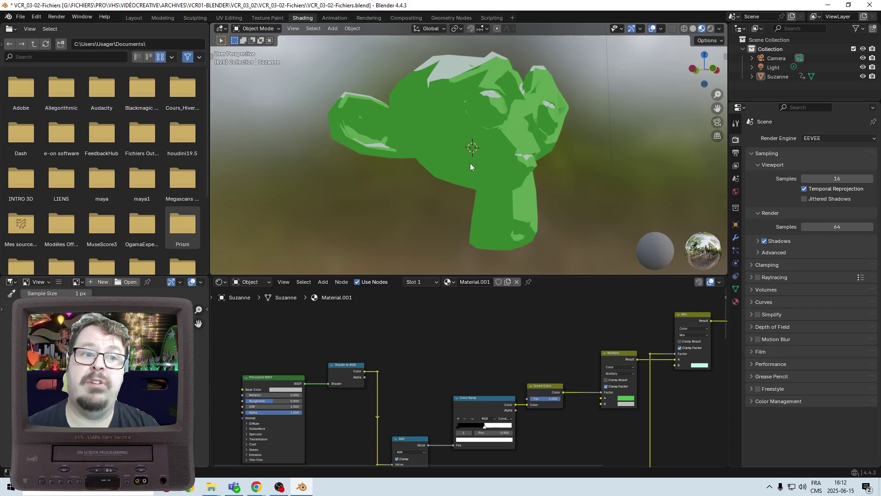
click(323, 281)
text(mix color)
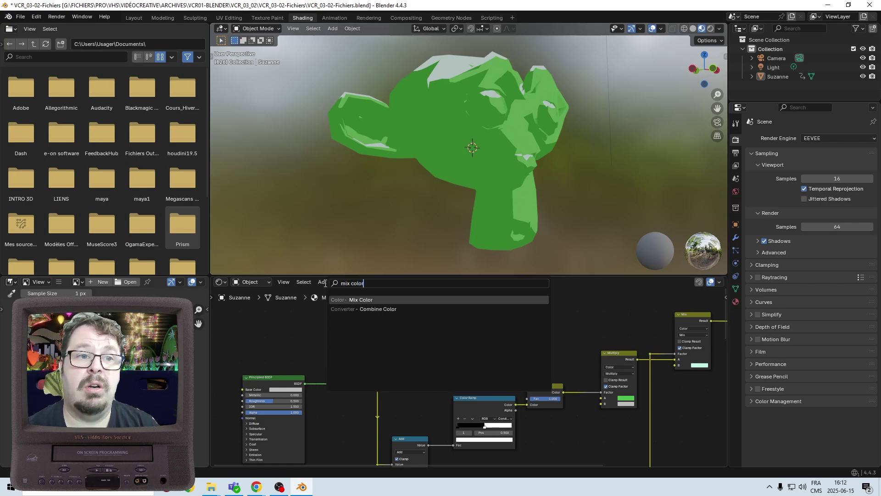
key(Return)
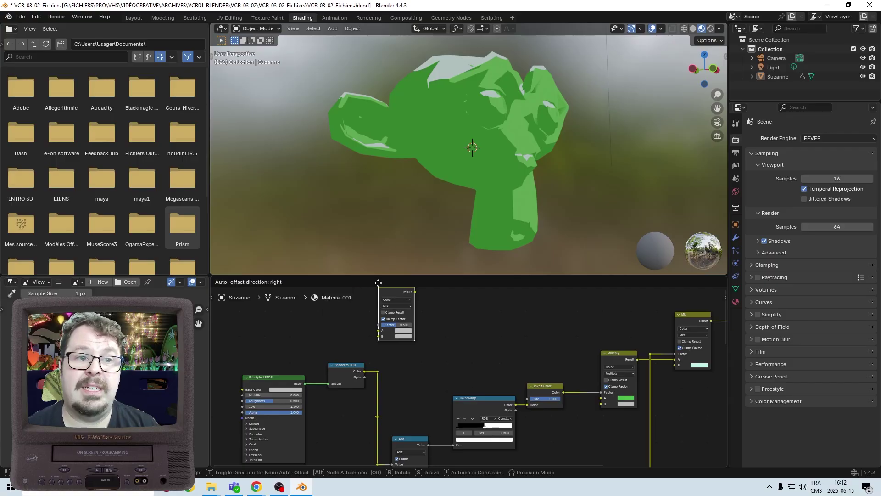
click(480, 291)
Connect the Shader to RGB Color to the new Mix node's A input and the toon Color Ramp's Color to its B input.
scroll(413, 341, up, 2)
middle_drag(344, 383, 379, 399)
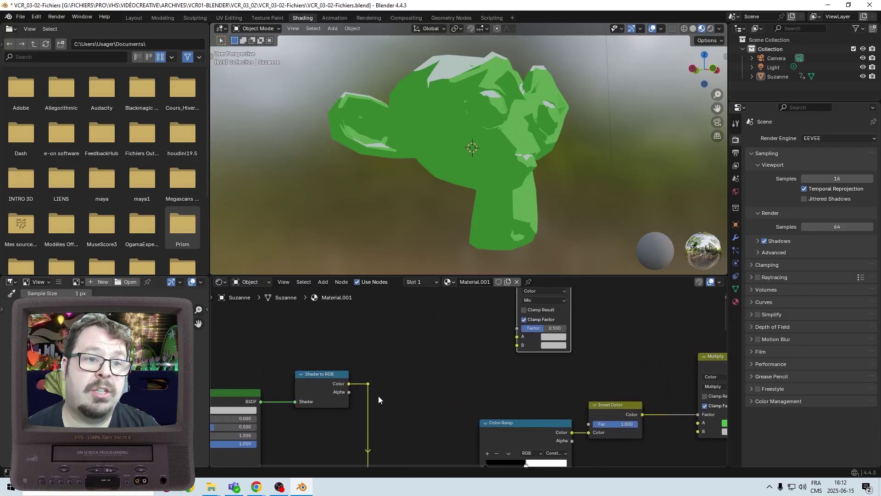
drag(368, 386, 518, 337)
middle_drag(550, 385, 427, 389)
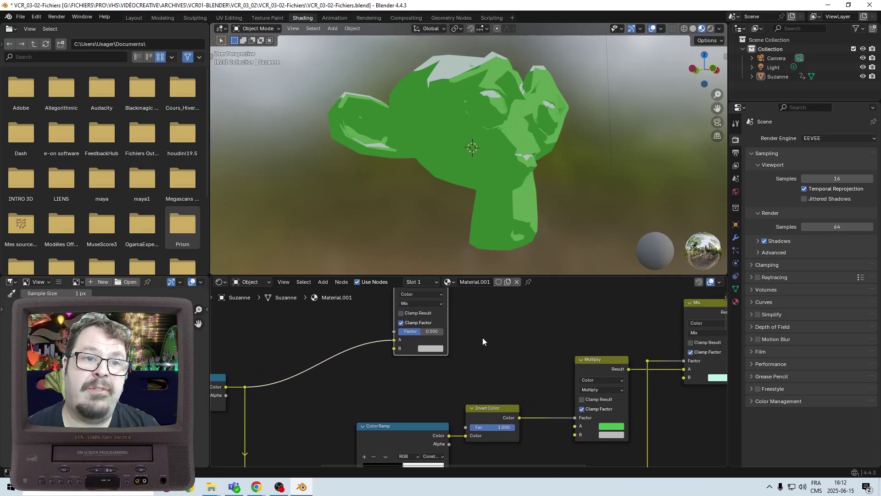
drag(439, 335, 528, 318)
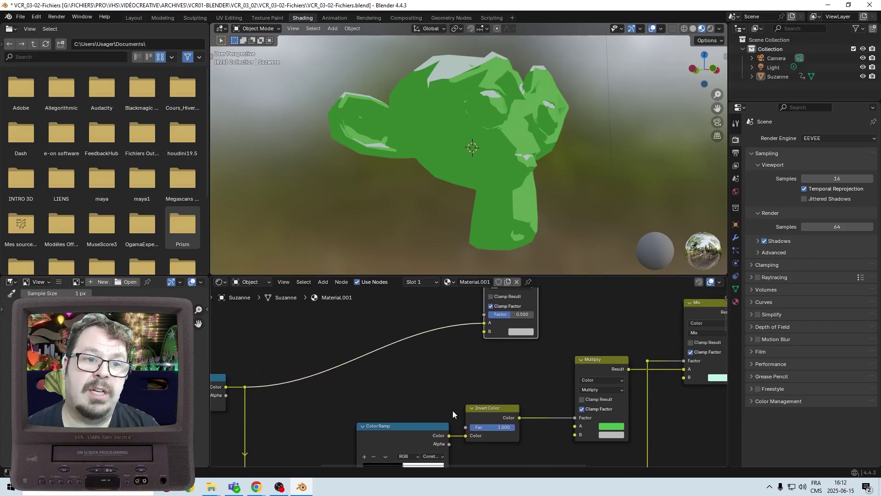
middle_drag(450, 414, 428, 411)
drag(427, 426, 464, 320)
middle_drag(467, 324, 454, 397)
Set the new Mix node's blending mode to Multiply.
scroll(458, 371, up, 2)
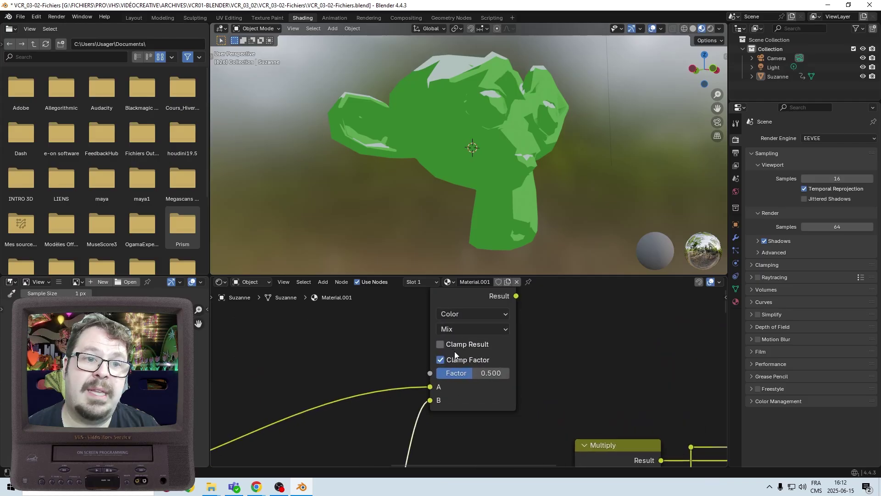
click(477, 329)
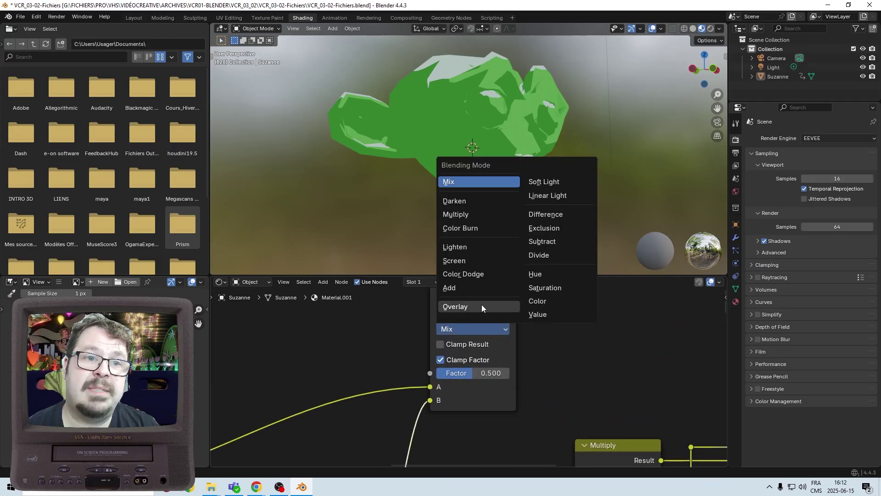
click(467, 215)
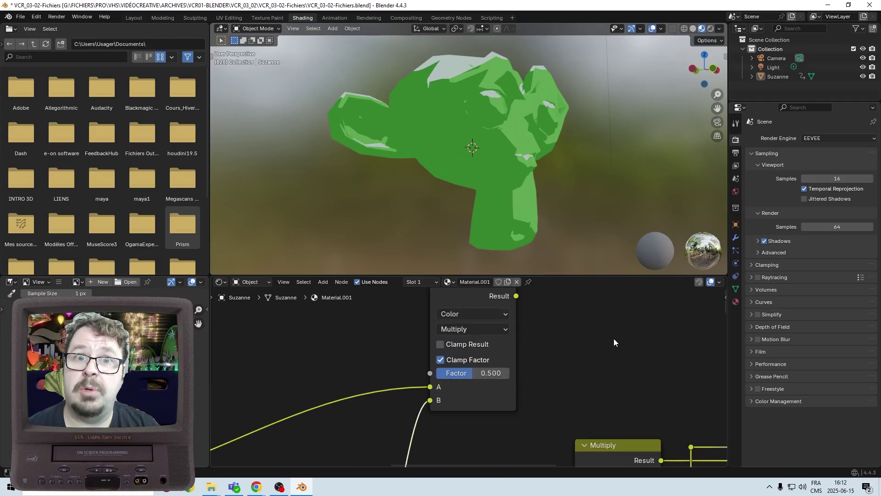
Preview the new Multiply node's Result on Suzanne and set its Factor to 1.000.
scroll(614, 339, down, 4)
middle_drag(600, 333, 598, 350)
ctrl+shift+click(450, 325)
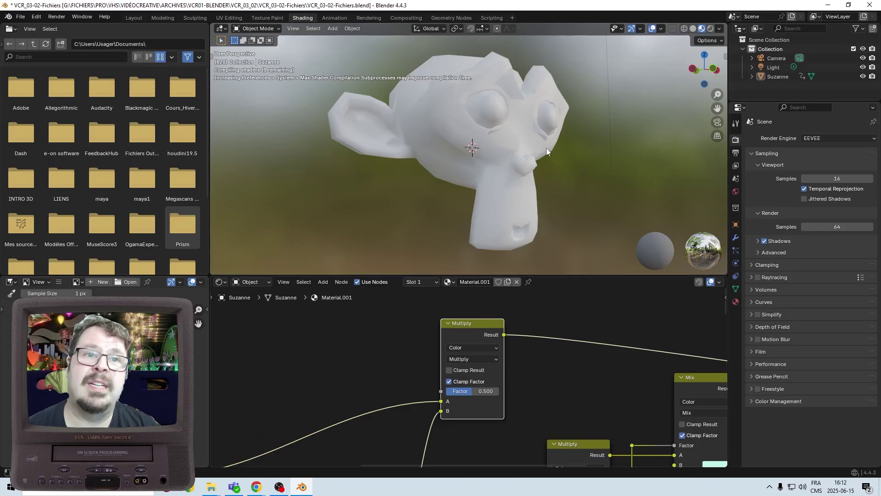
middle_drag(550, 147, 547, 176)
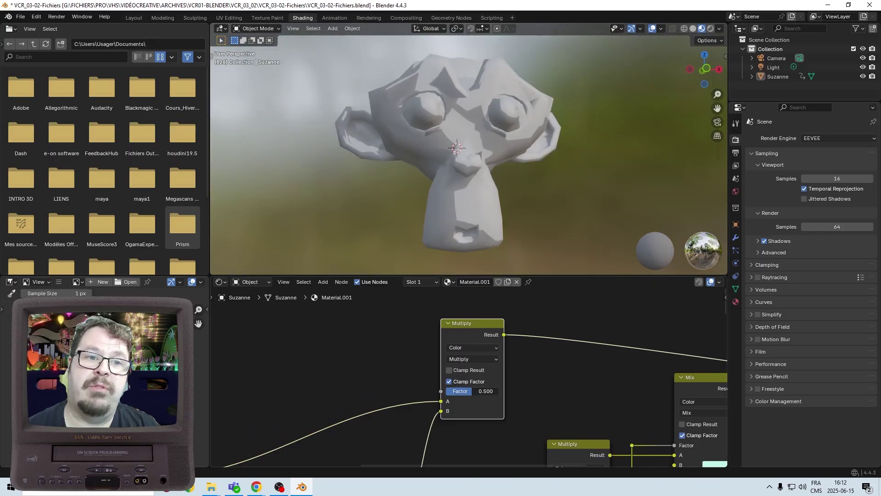
drag(478, 390, 500, 390)
middle_drag(519, 156, 447, 59)
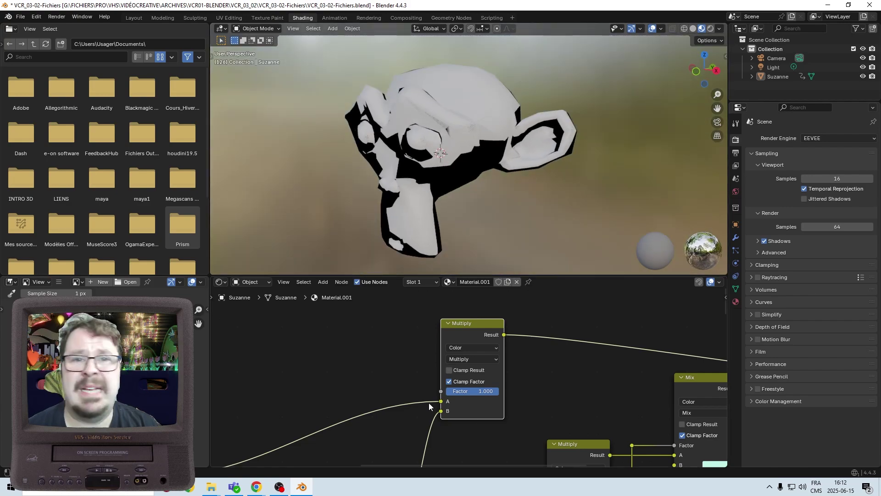
Add an Invert Color node and insert it on the link between Shader to RGB and the new Multiply node's A input.
scroll(420, 400, down, 3)
middle_drag(420, 399, 494, 365)
click(323, 282)
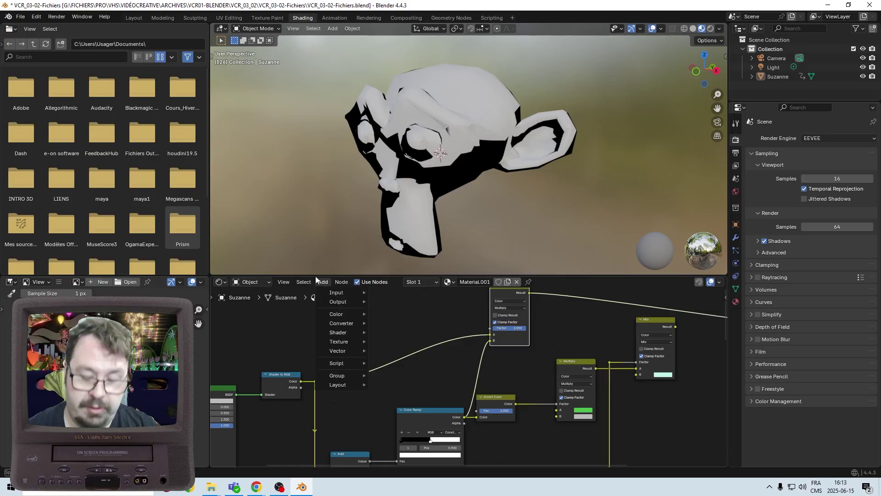
text(inve)
key(Return)
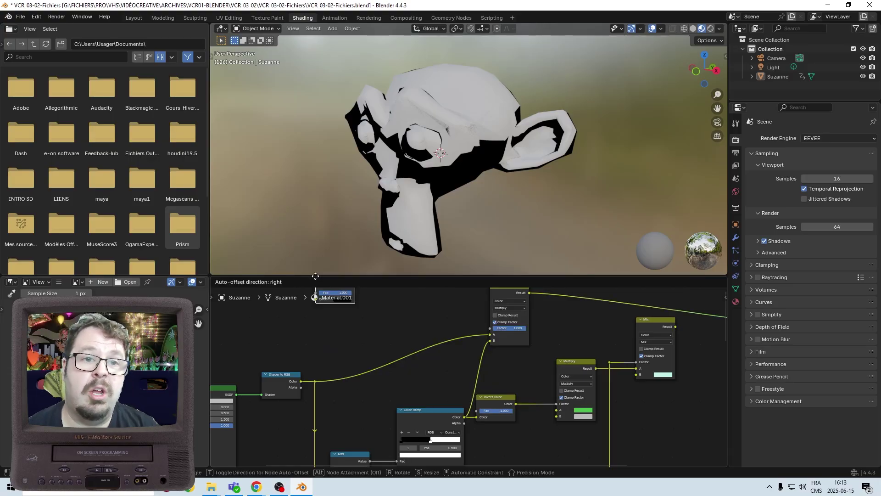
click(384, 290)
scroll(596, 388, up, 3)
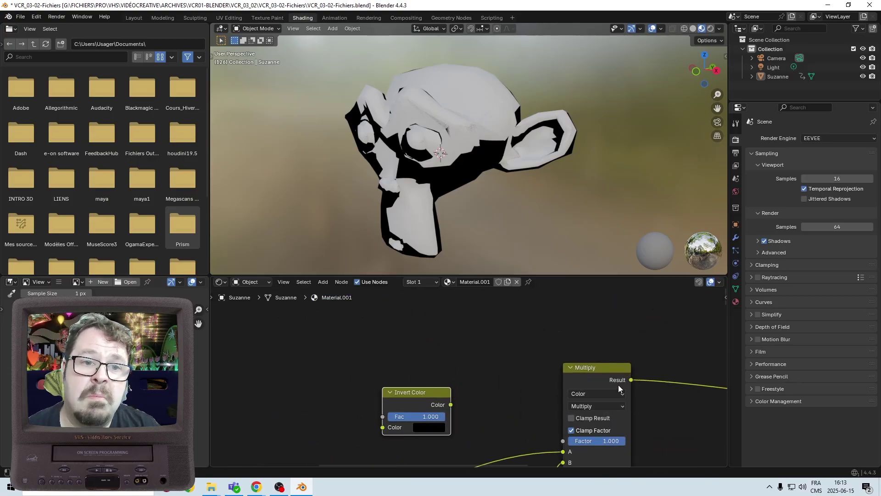
middle_drag(619, 388, 534, 316)
drag(356, 340, 419, 397)
Duplicate the Invert Color node onto the link into the Multiply node's B input and inspect the mask on Suzanne.
middle_drag(459, 411, 402, 347)
key(shift+d)
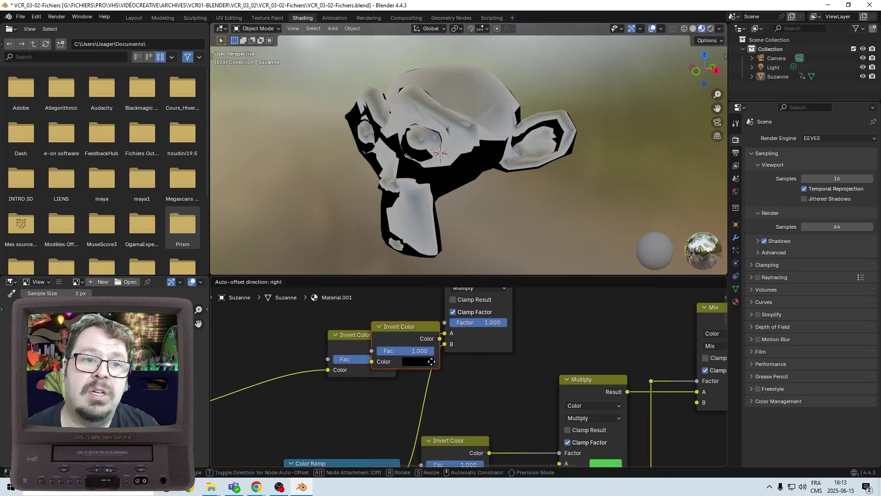
click(438, 406)
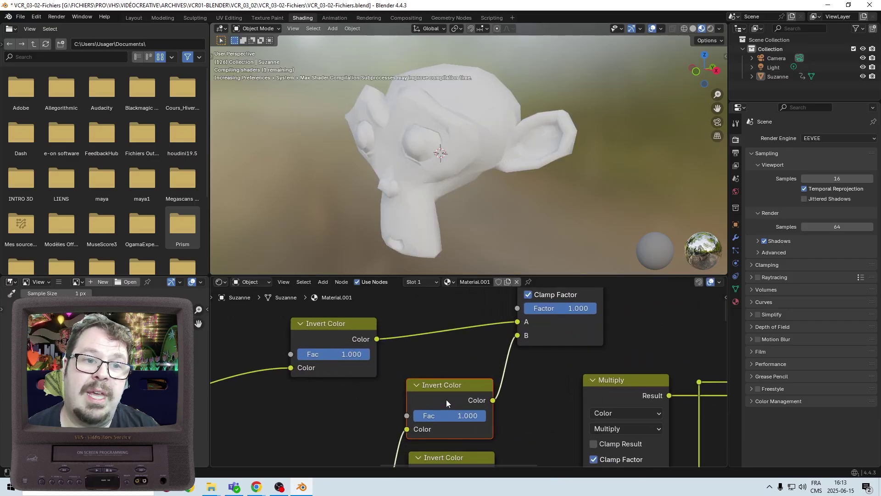
middle_drag(448, 389, 370, 433)
scroll(370, 433, up, 1)
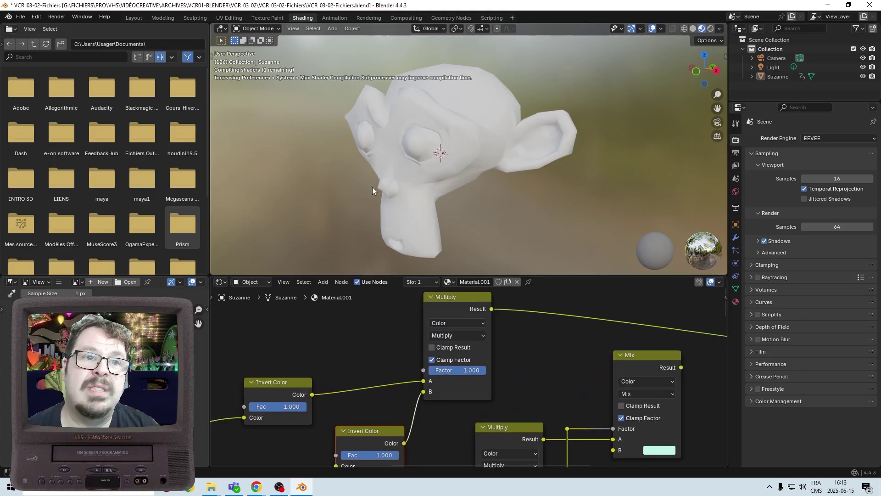
middle_drag(373, 187, 457, 135)
scroll(581, 379, up, 1)
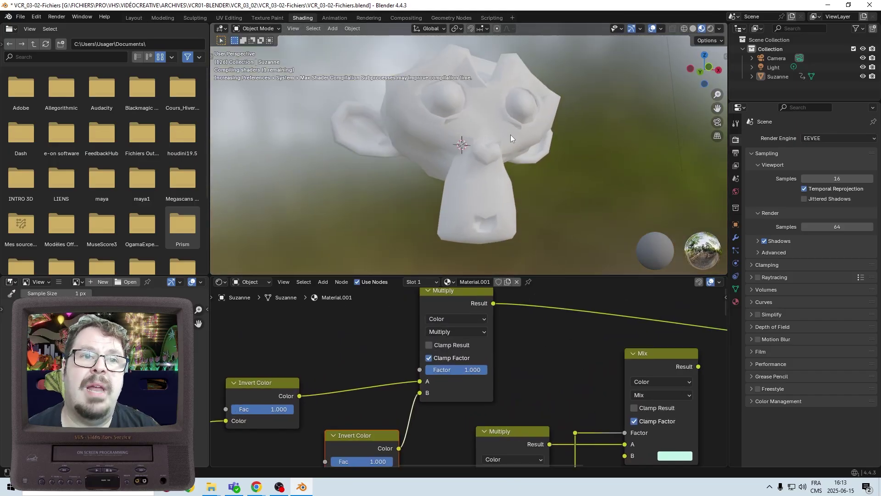
middle_drag(422, 232, 528, 193)
scroll(517, 350, down, 1)
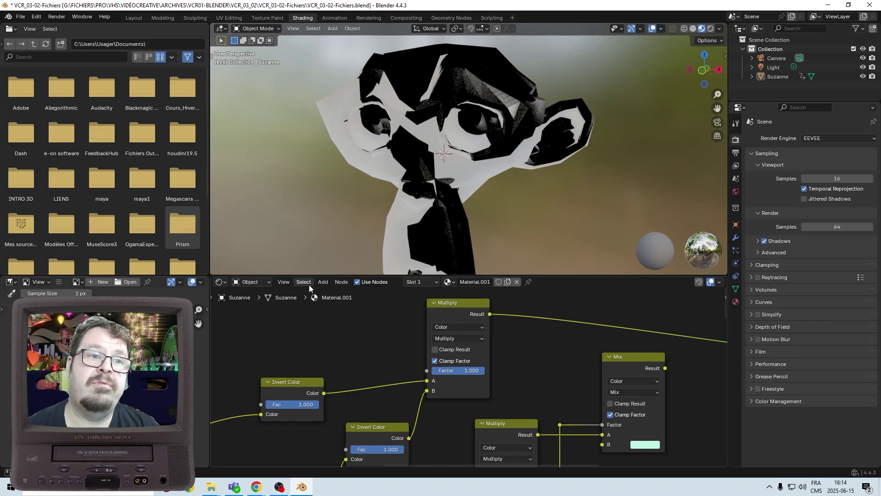
Add a Color Ramp node on the link between the new Multiply node and the Material Output.
click(320, 282)
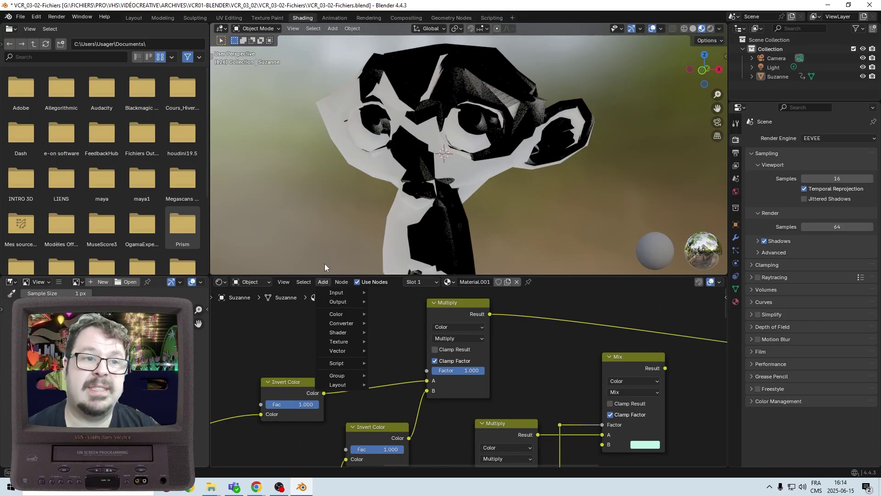
text(color ramp)
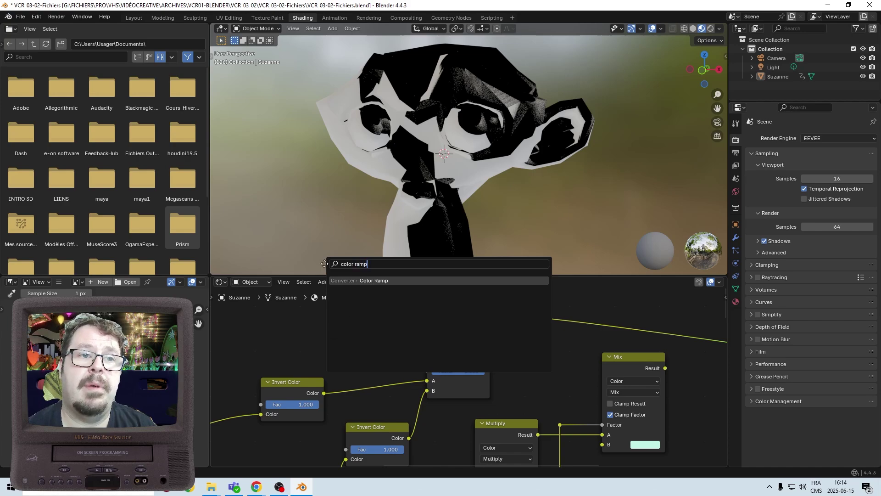
key(Return)
click(535, 260)
scroll(541, 342, up, 3)
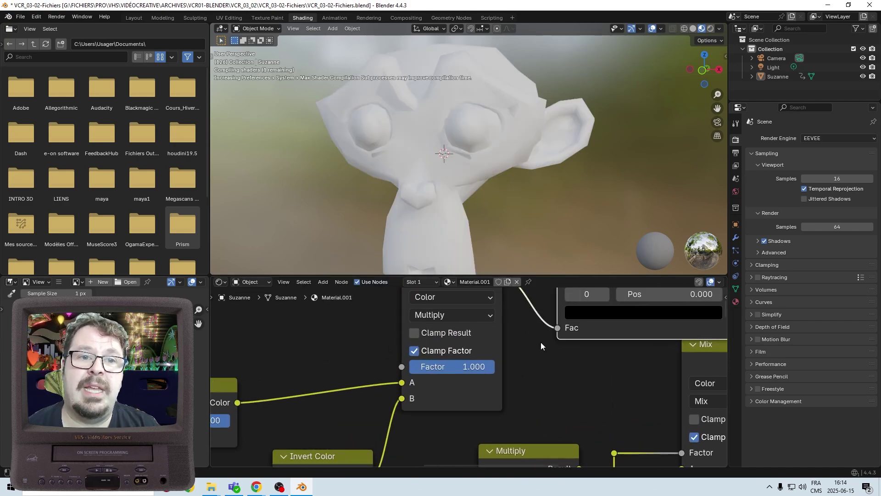
middle_drag(403, 304, 396, 285)
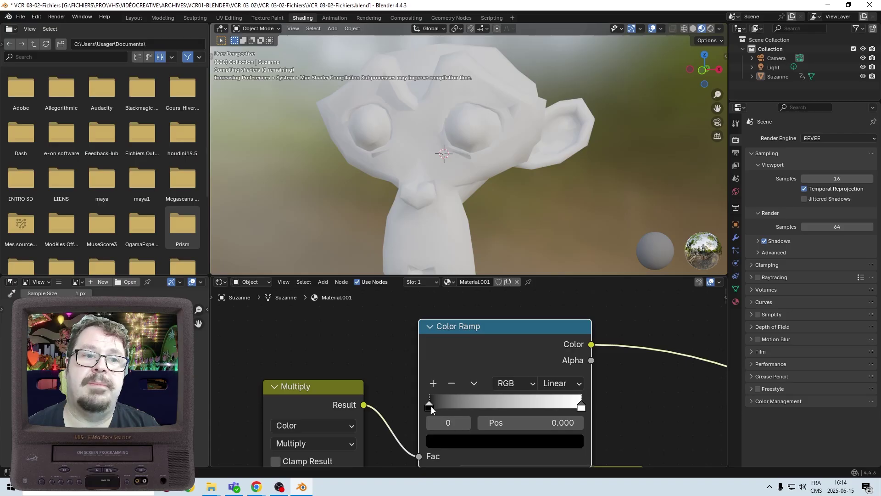
Move the new Color Ramp's black stop to about position 0.527.
drag(431, 406, 513, 408)
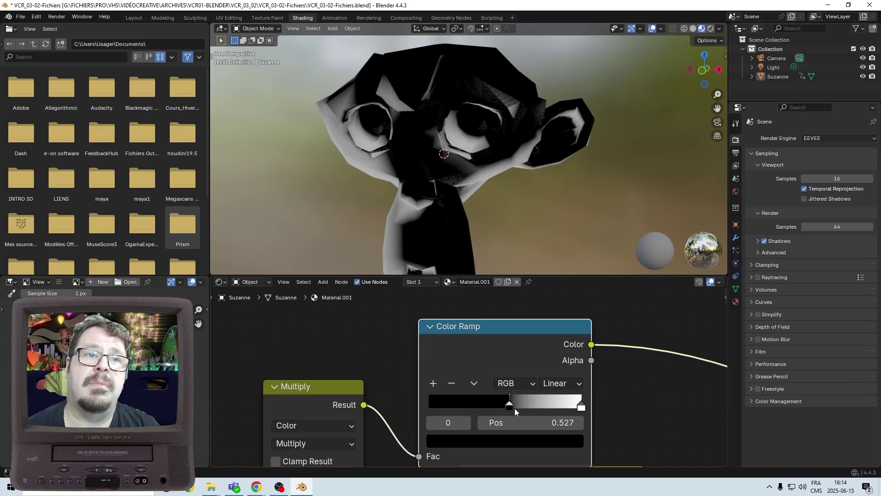
scroll(469, 125, down, 4)
middle_drag(470, 125, 493, 130)
Duplicate the highlight Mix node and place the copy between it and the Material Output.
drag(495, 301, 451, 310)
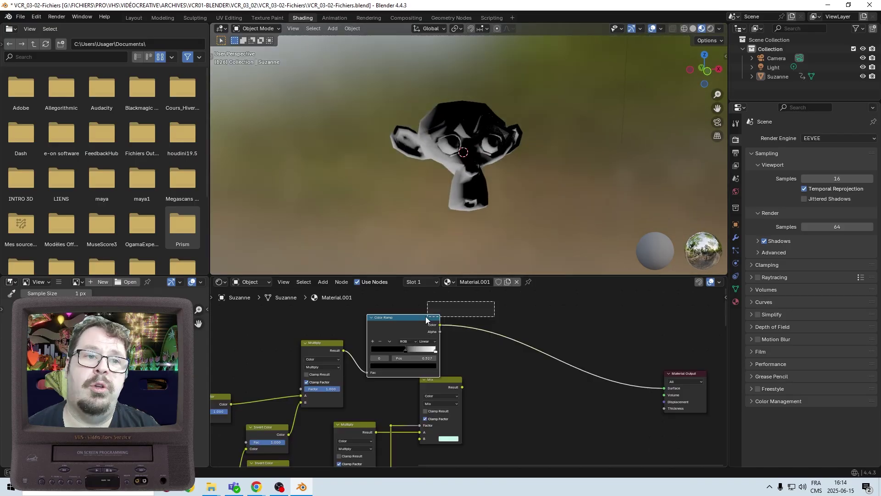
scroll(539, 411, up, 2)
middle_drag(539, 411, 515, 371)
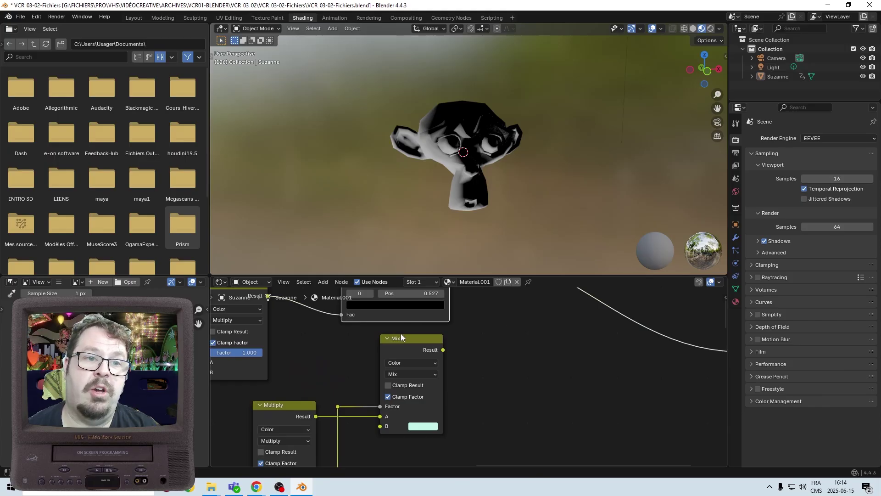
click(415, 337)
key(shift+d)
click(550, 373)
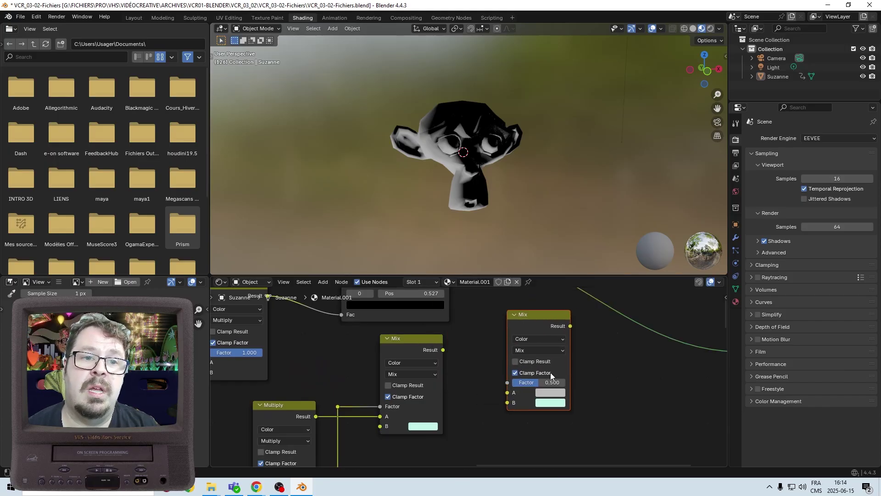
middle_drag(549, 373, 515, 391)
Connect the highlight Mix node's Result to the duplicated Mix node's A input and reposition the duplicate beside the Color Ramp.
drag(408, 368, 473, 410)
drag(567, 384, 487, 415)
drag(486, 414, 496, 379)
scroll(495, 374, down, 5)
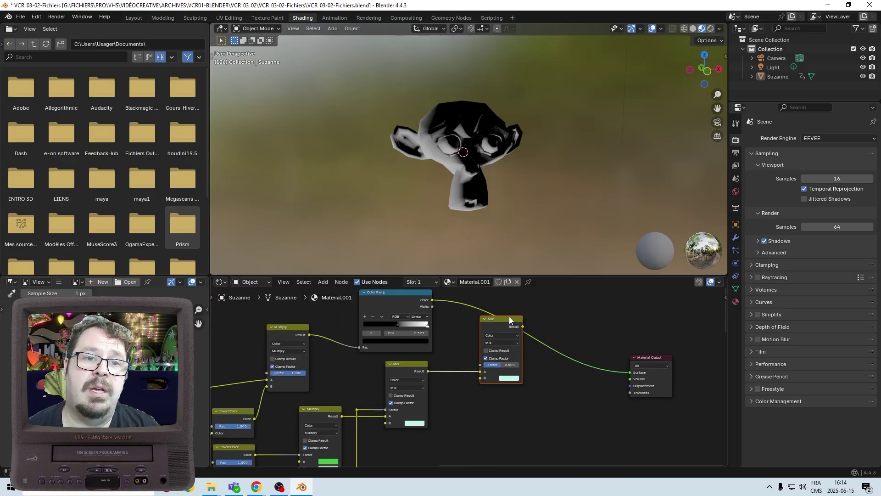
Connect the new Color Ramp's Color output to the Factor input of the duplicated Mix node.
middle_drag(509, 315, 507, 367)
scroll(316, 315, up, 6)
middle_drag(367, 346, 391, 355)
drag(416, 337, 490, 419)
scroll(457, 363, up, 5)
middle_drag(579, 413, 459, 365)
scroll(460, 351, down, 5)
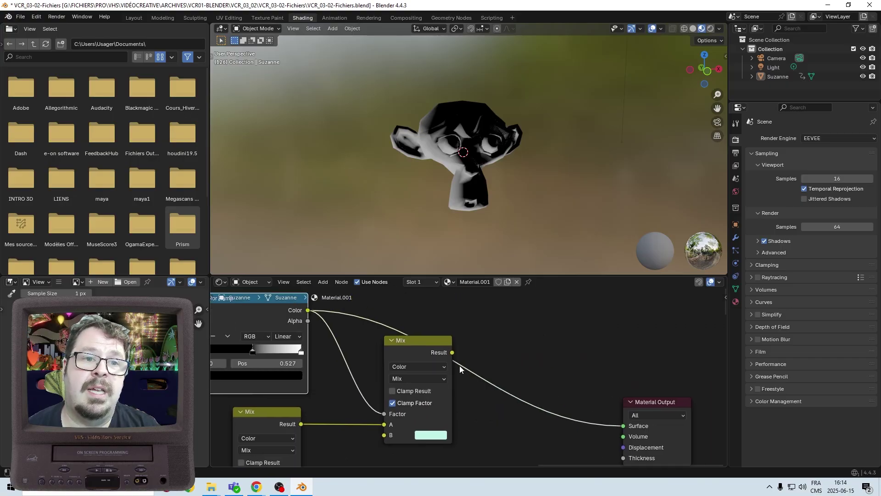
Connect the duplicated Mix node's Result to the Material Output's Surface input.
scroll(460, 367, up, 3)
drag(424, 347, 664, 439)
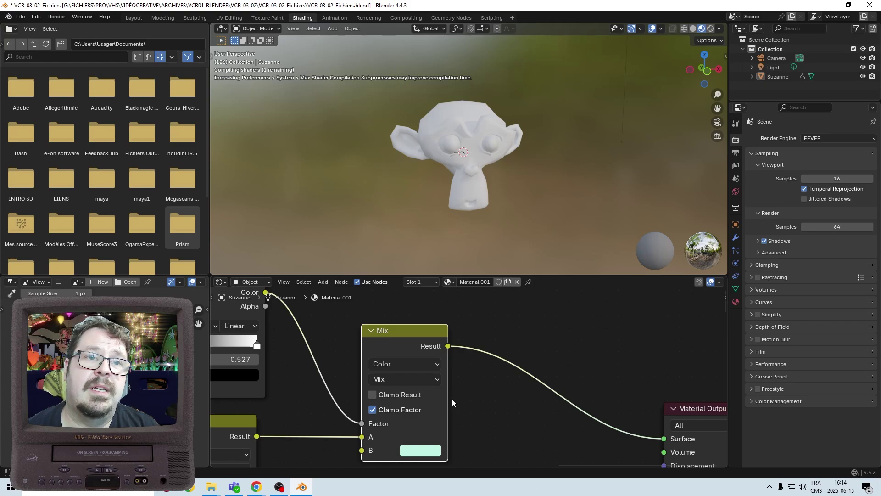
scroll(530, 191, up, 5)
middle_drag(530, 191, 520, 208)
scroll(500, 450, up, 3)
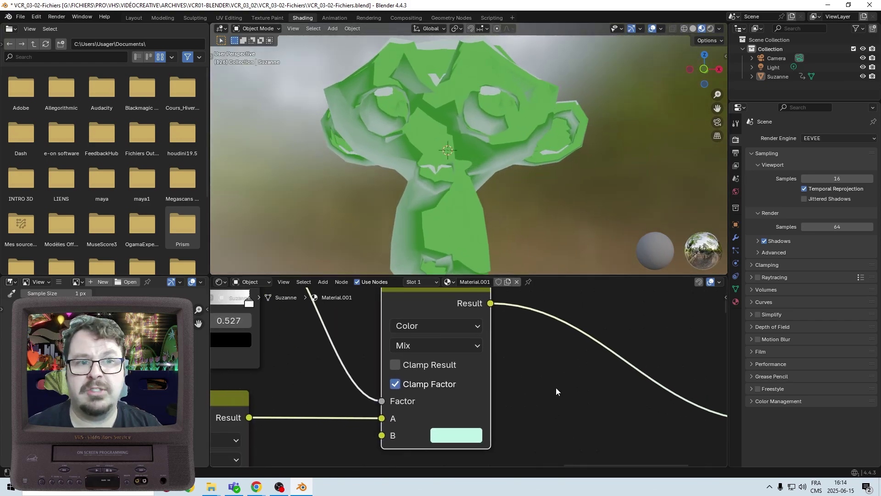
ctrl+scroll(574, 355, left, 3)
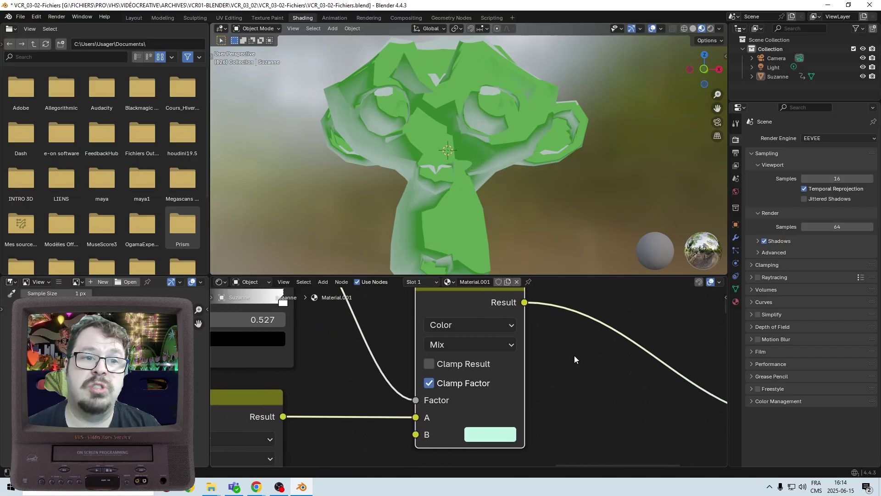
Change the duplicated Mix node's blending mode to Add.
click(490, 337)
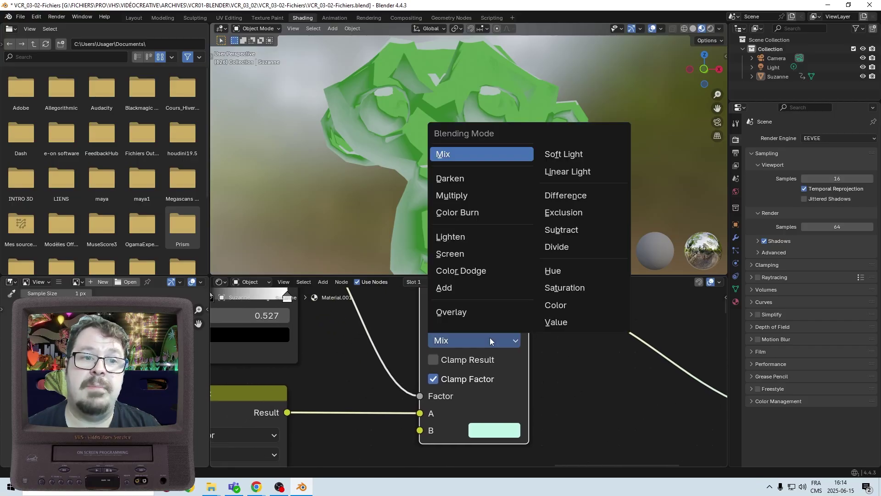
click(463, 294)
scroll(555, 349, down, 3)
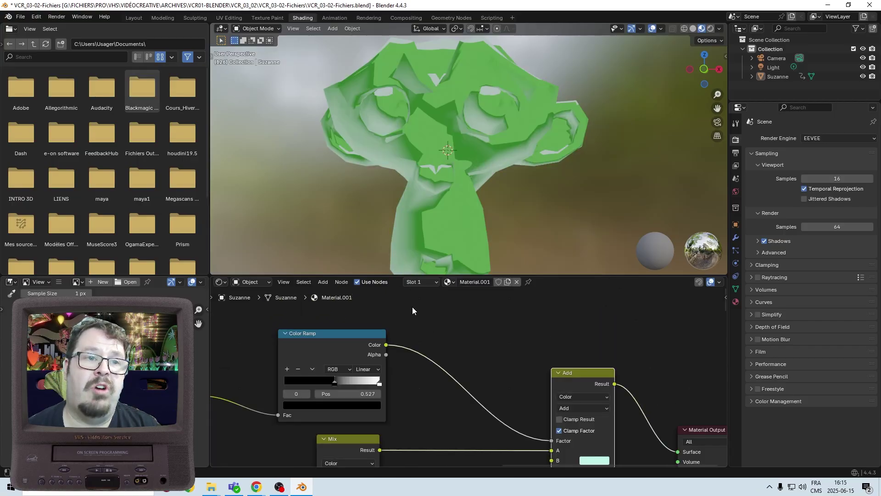
Add a Mix Color node above the link between the Color Ramp and the Add node.
click(323, 282)
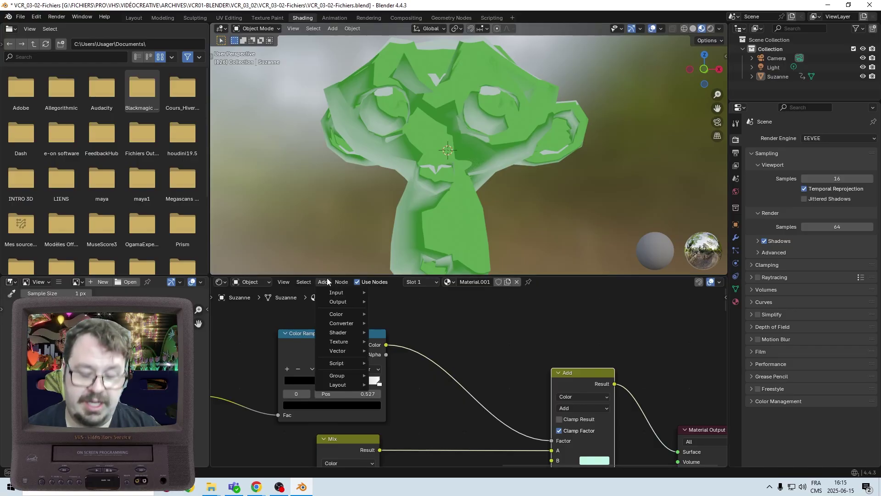
text(mix color)
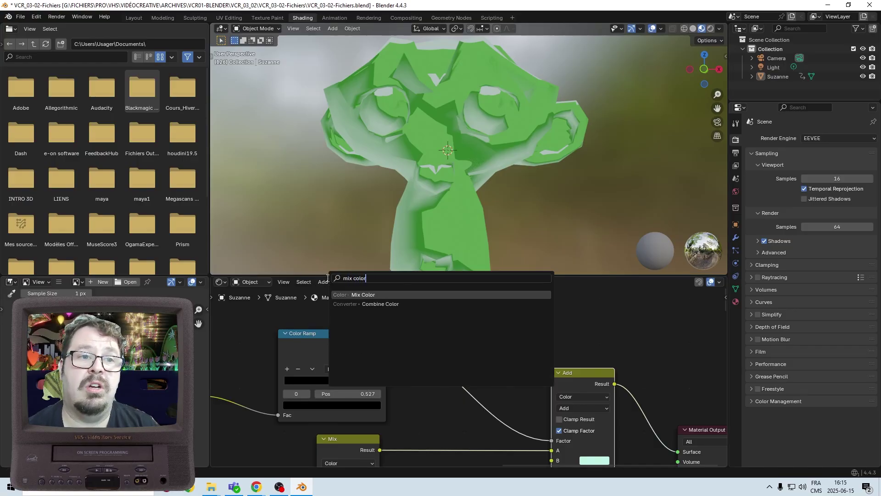
key(Return)
click(466, 255)
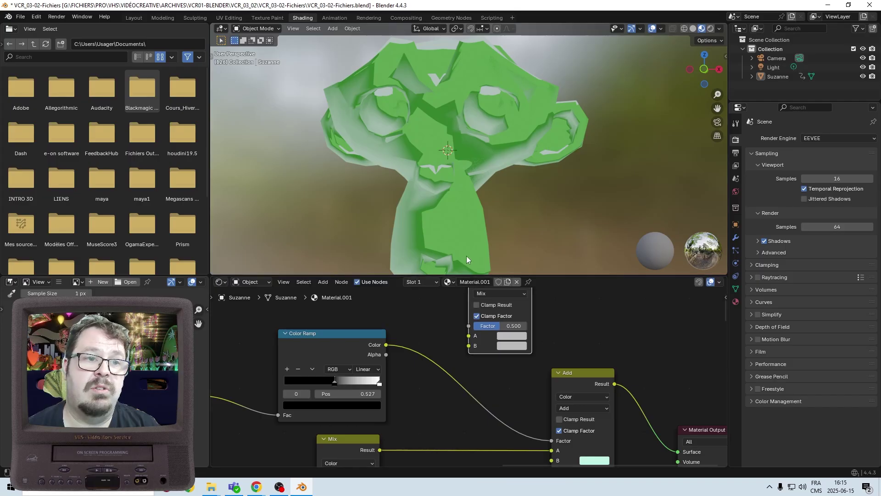
scroll(505, 399, up, 2)
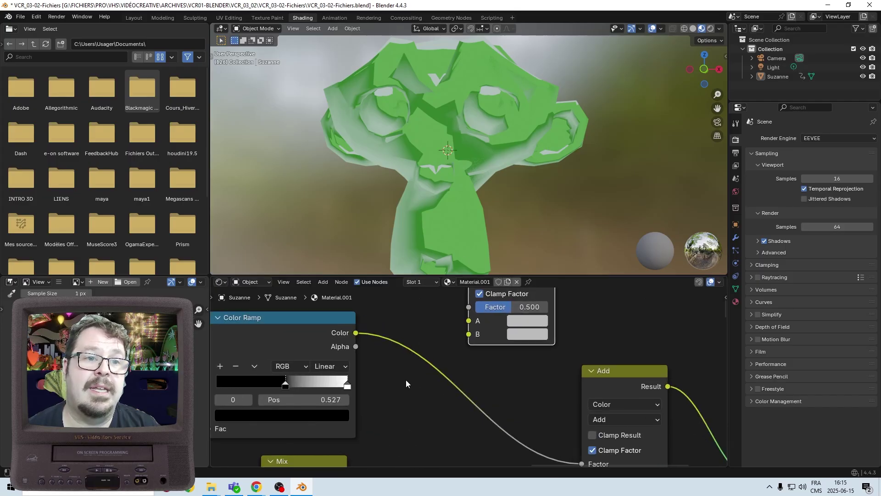
Connect the Color Ramp's Color output to the new Mix node's B input and set its A color to black.
click(349, 362)
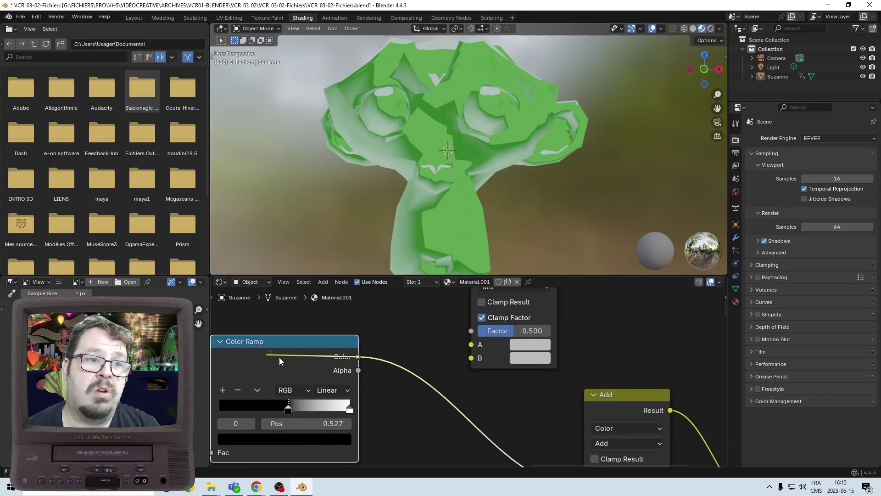
drag(357, 357, 464, 365)
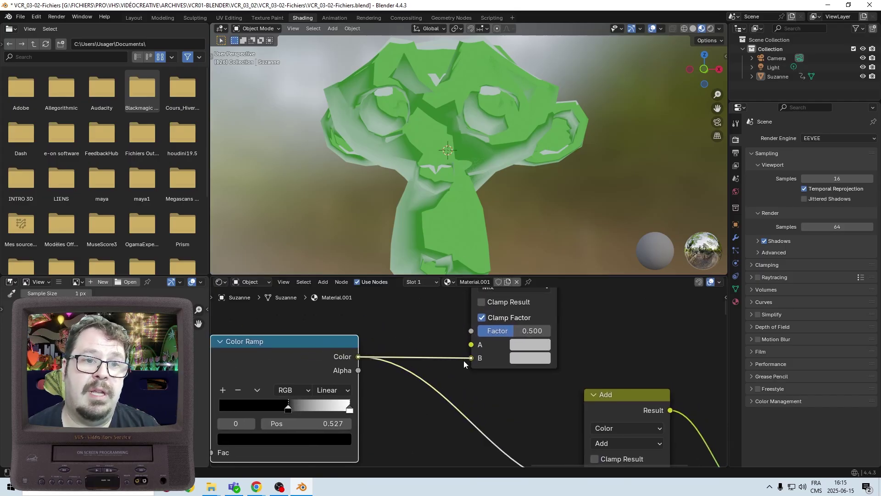
click(526, 348)
drag(620, 209, 621, 239)
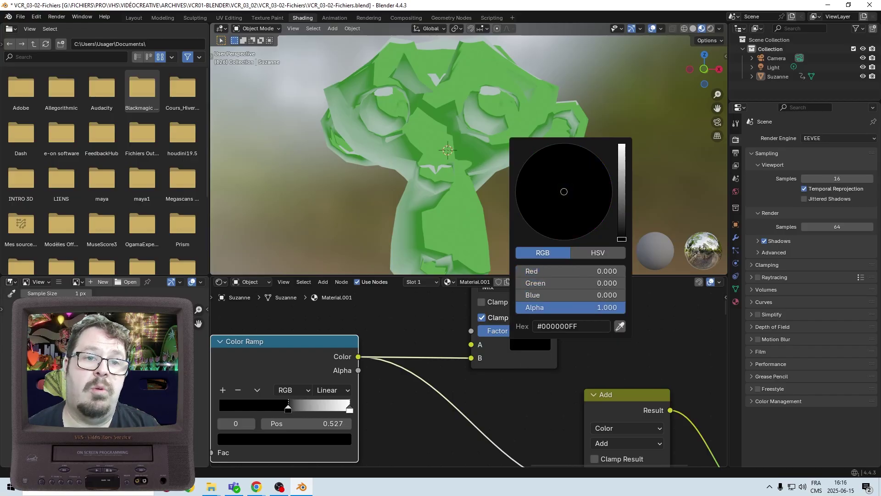
Reposition the new Mix node slightly and connect its Result to the Add node's Factor input.
scroll(538, 338, down, 2)
drag(507, 313, 486, 315)
scroll(557, 360, down, 2)
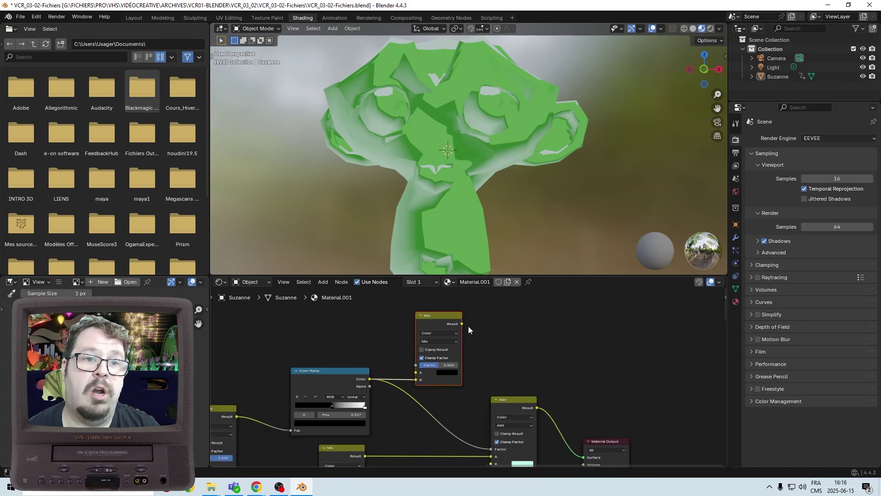
drag(462, 323, 491, 436)
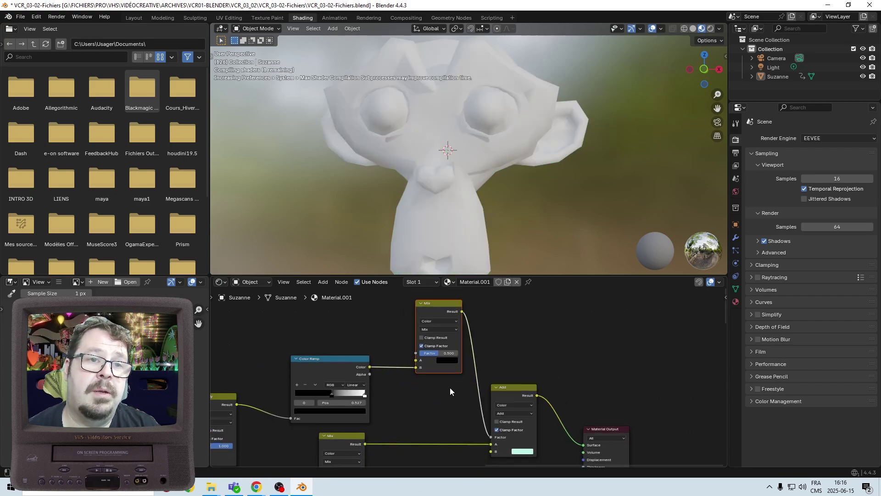
Lower the new Mix node's Factor to 0.133 to soften the added gradient.
scroll(441, 390, up, 3)
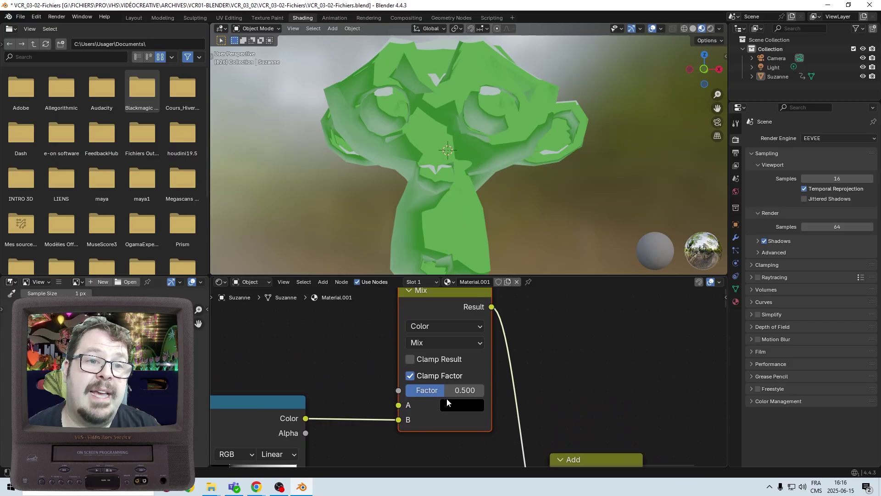
drag(446, 390, 418, 390)
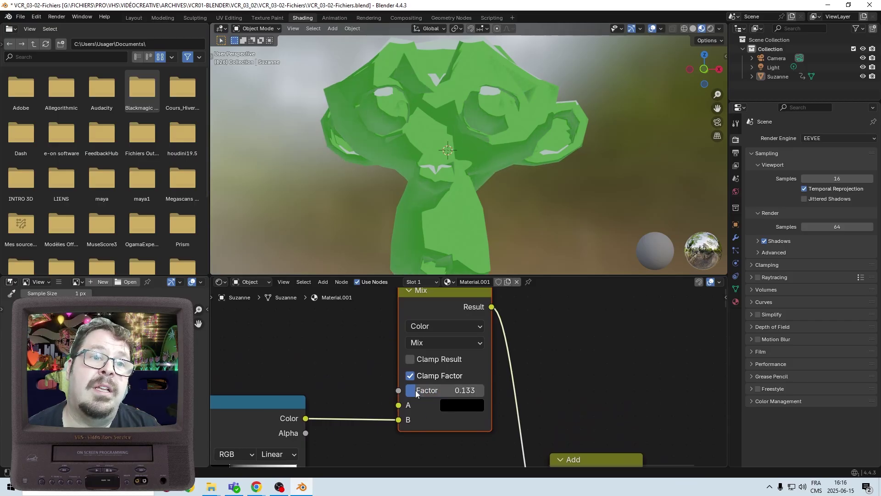
scroll(423, 189, down, 3)
middle_drag(423, 188, 475, 198)
Tidy the upper part of the node graph and place a reroute beside the new Mix node's Result output.
key(Home)
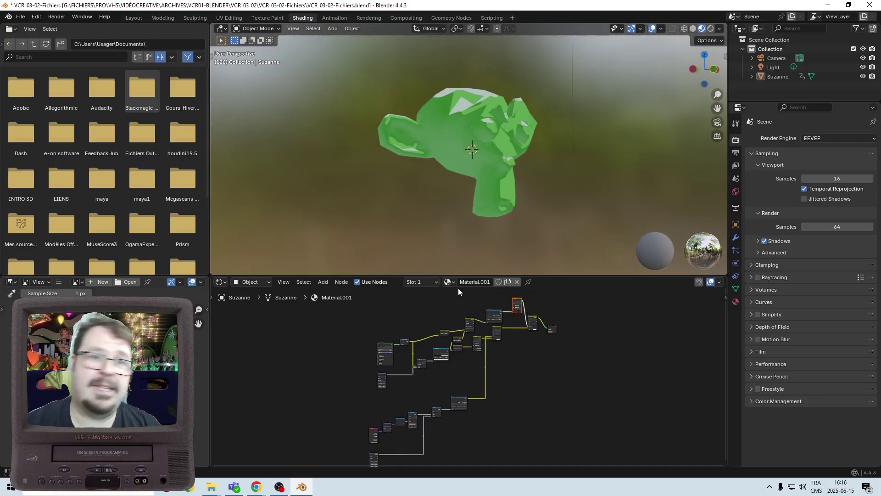
scroll(392, 334, up, 15)
middle_drag(392, 334, 546, 441)
scroll(546, 381, up, 9)
drag(683, 300, 537, 348)
middle_drag(638, 382, 413, 362)
scroll(469, 367, up, 7)
drag(480, 360, 552, 324)
scroll(552, 324, down, 5)
scroll(407, 424, up, 4)
middle_drag(597, 413, 275, 413)
scroll(401, 435, up, 4)
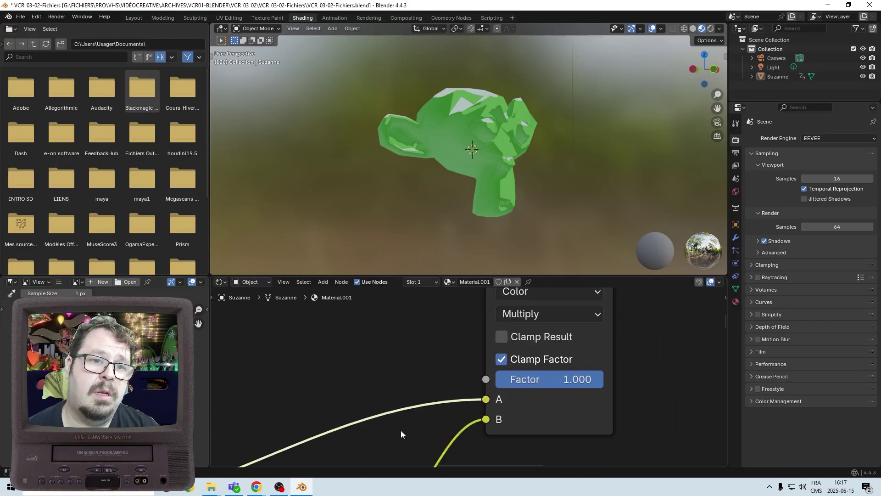
scroll(401, 434, down, 4)
scroll(468, 377, up, 3)
scroll(476, 394, down, 4)
scroll(417, 339, up, 5)
key(g)
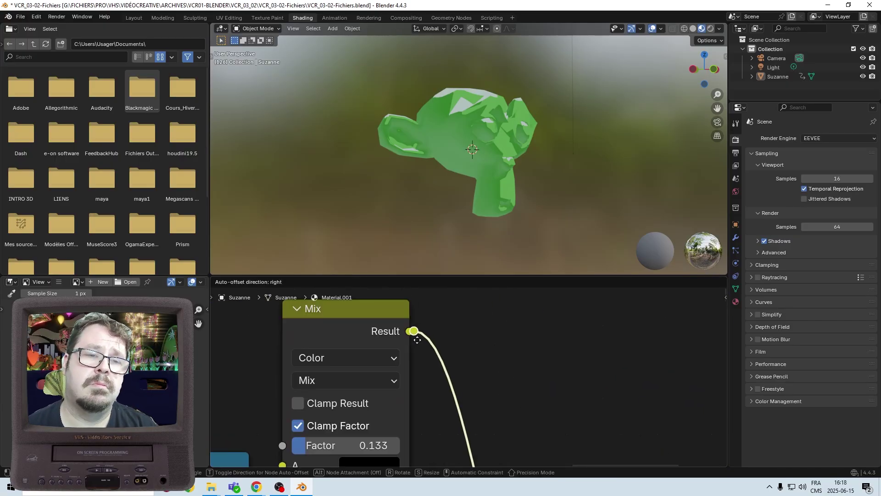
click(418, 339)
Straighten the remaining links with reroutes and align the nodes into neat columns.
scroll(417, 340, down, 5)
scroll(585, 335, up, 5)
scroll(336, 376, down, 7)
scroll(430, 406, up, 4)
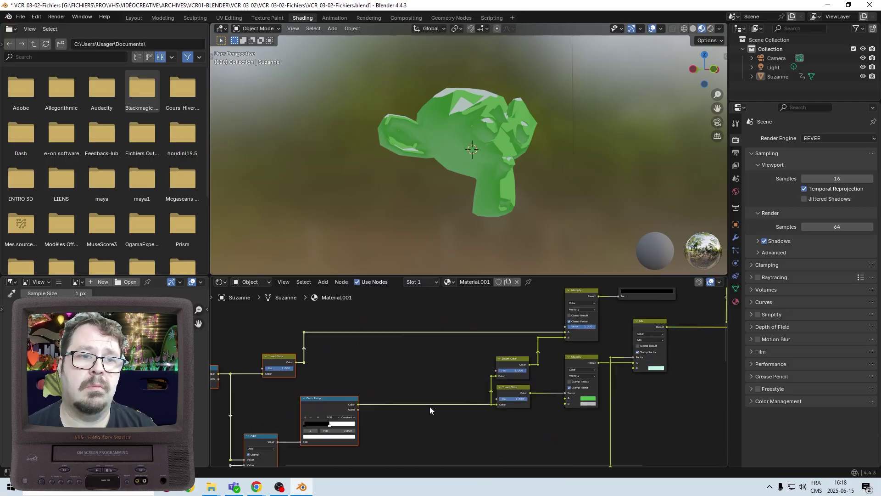
scroll(348, 373, down, 6)
scroll(400, 459, up, 2)
scroll(414, 393, down, 2)
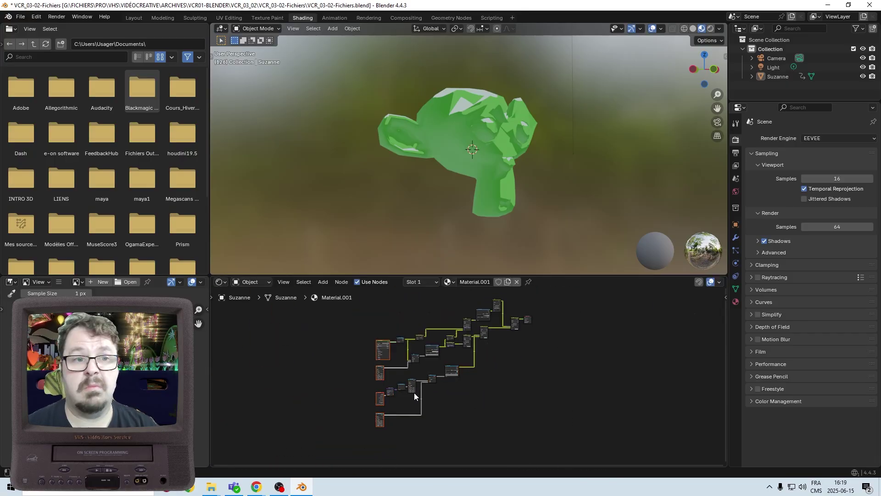
scroll(459, 151, up, 3)
scroll(546, 421, down, 3)
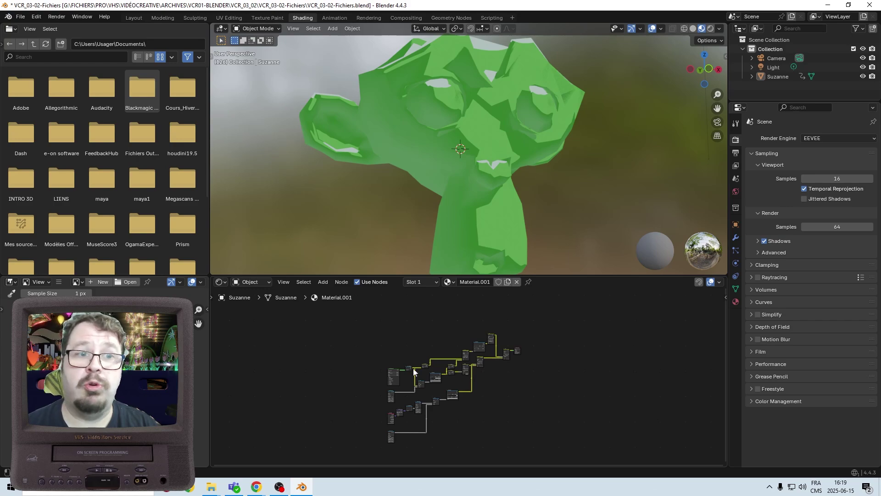
Select every shader node except the Material Output and combine them into a node group.
drag(366, 322, 506, 441)
scroll(546, 358, up, 9)
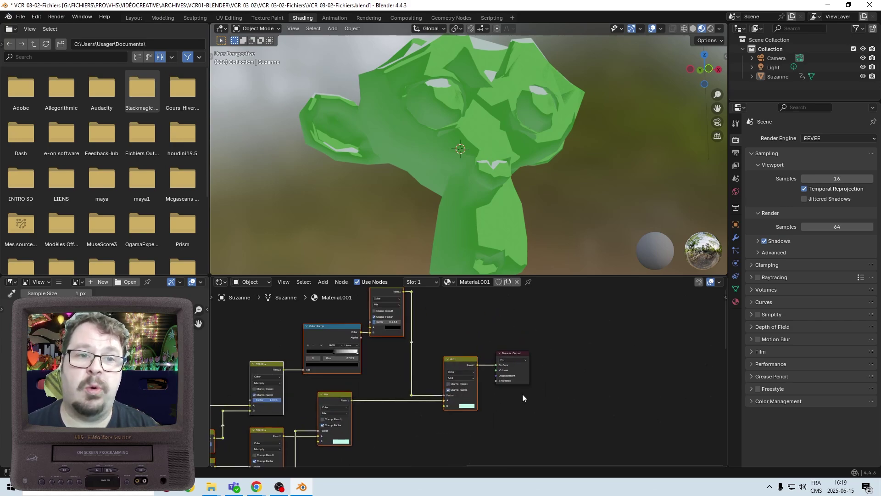
scroll(532, 370, down, 2)
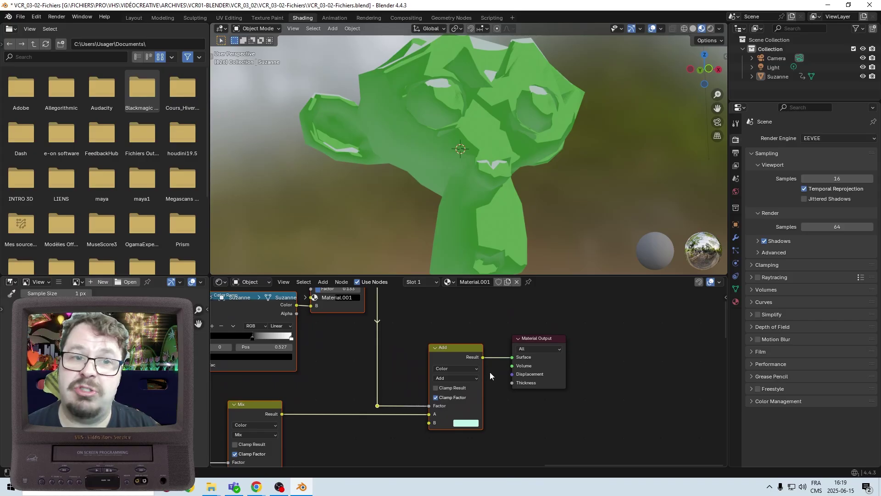
scroll(489, 372, down, 7)
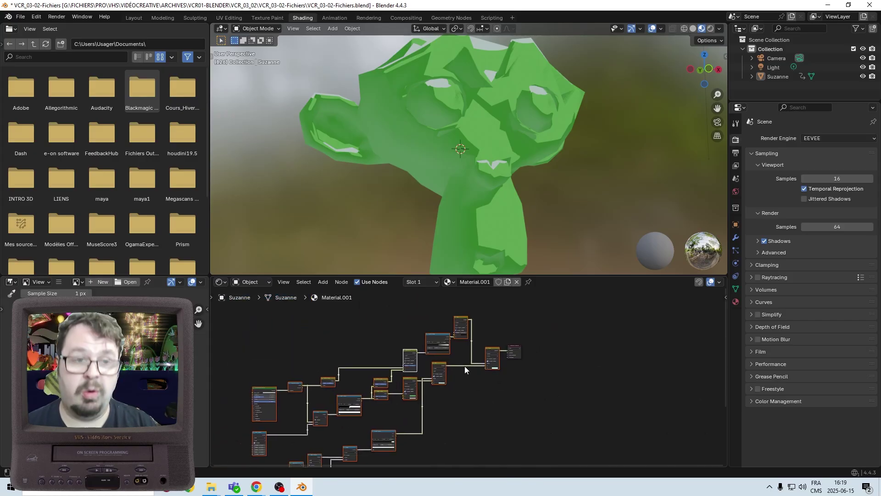
key(ctrl+g)
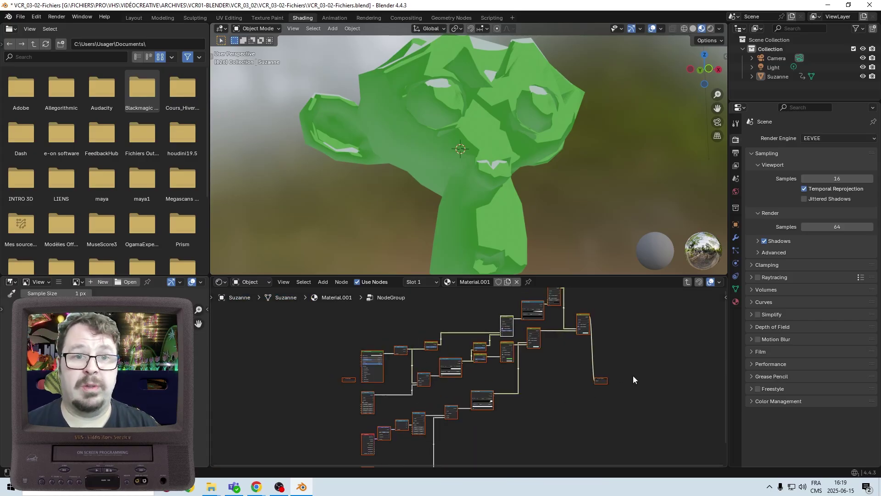
Move the Group Output node level with the Add node's Result, leaving a gap between them.
middle_drag(633, 375, 558, 407)
drag(583, 388, 513, 443)
key(g)
click(516, 374)
scroll(538, 357, up, 8)
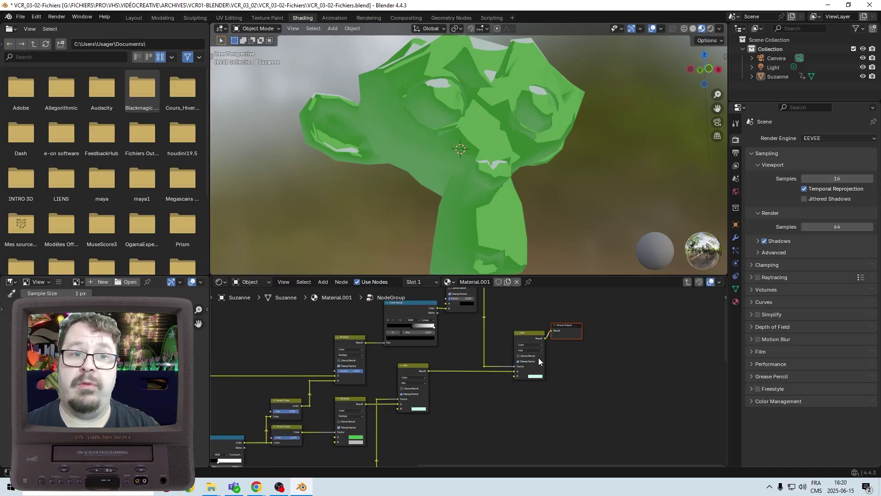
scroll(460, 389, up, 1)
key(g)
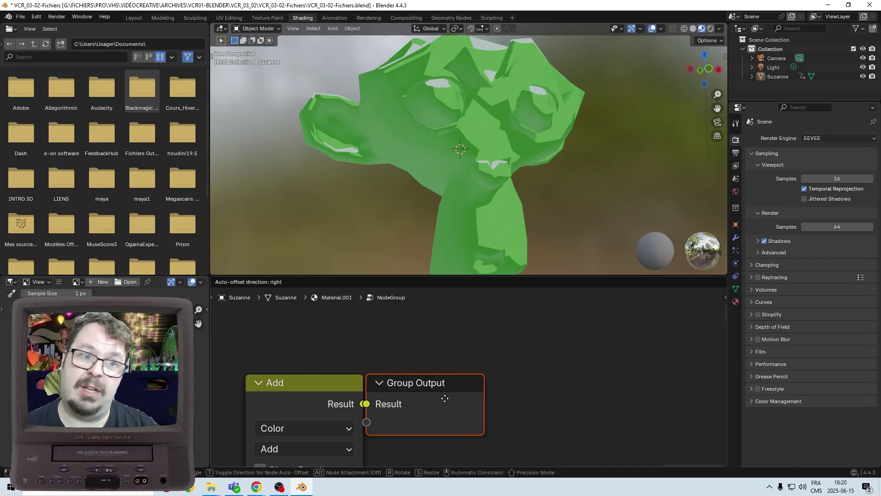
click(535, 400)
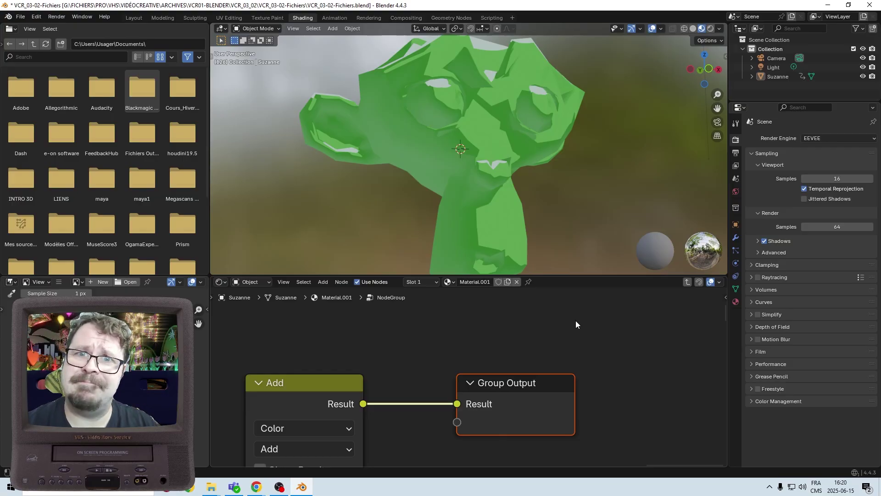
Move the Group Input node below the lower Invert Color node, near the Multiply node with the green color.
scroll(575, 320, down, 5)
scroll(430, 408, up, 4)
middle_drag(434, 351, 395, 415)
scroll(364, 357, up, 2)
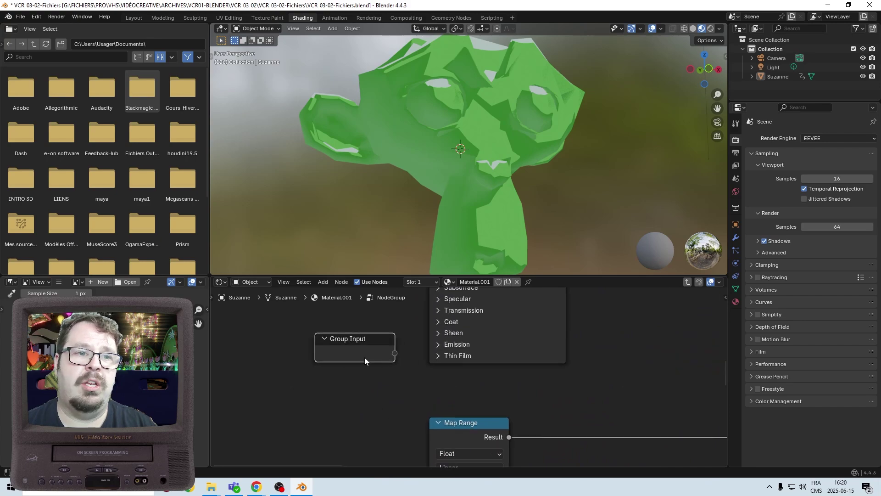
scroll(389, 420, down, 5)
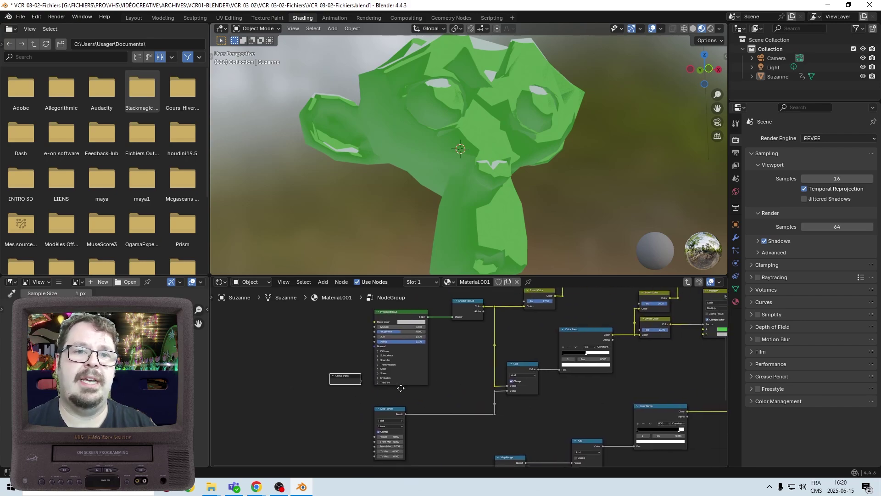
key(g)
click(657, 361)
scroll(496, 362, up, 5)
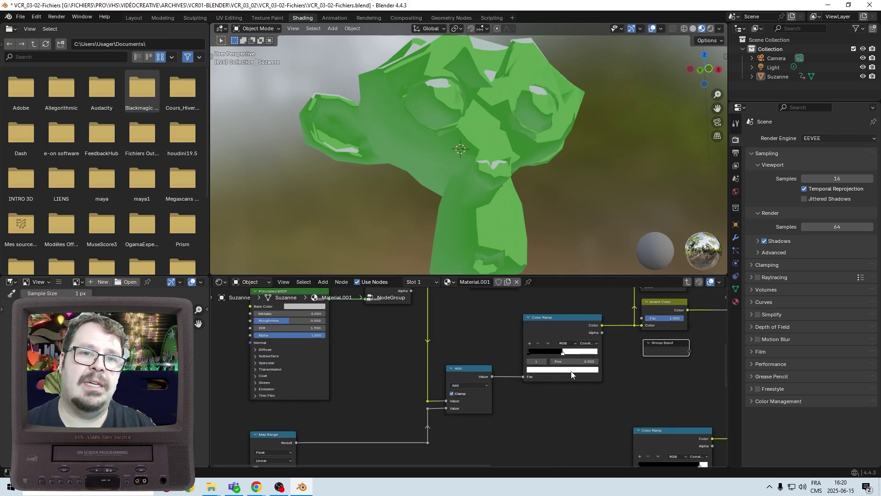
scroll(495, 362, down, 2)
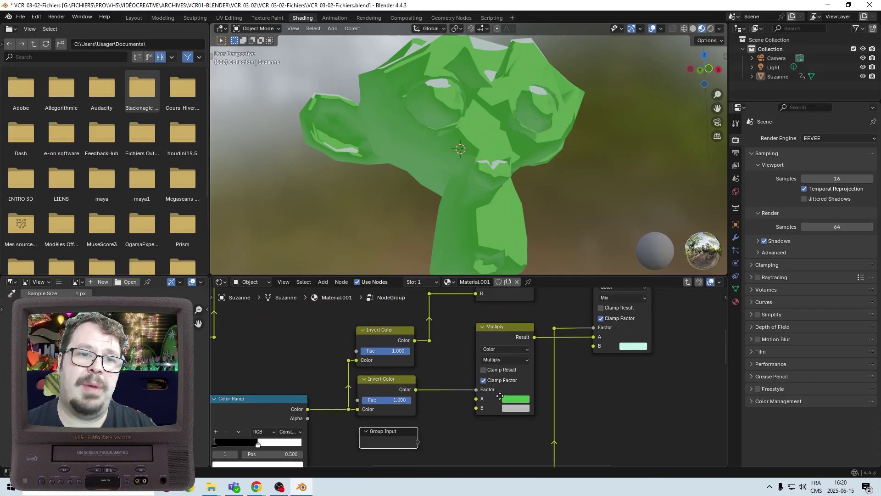
shift+scroll(499, 431, down, 1)
scroll(463, 417, up, 2)
middle_drag(498, 427, 568, 404)
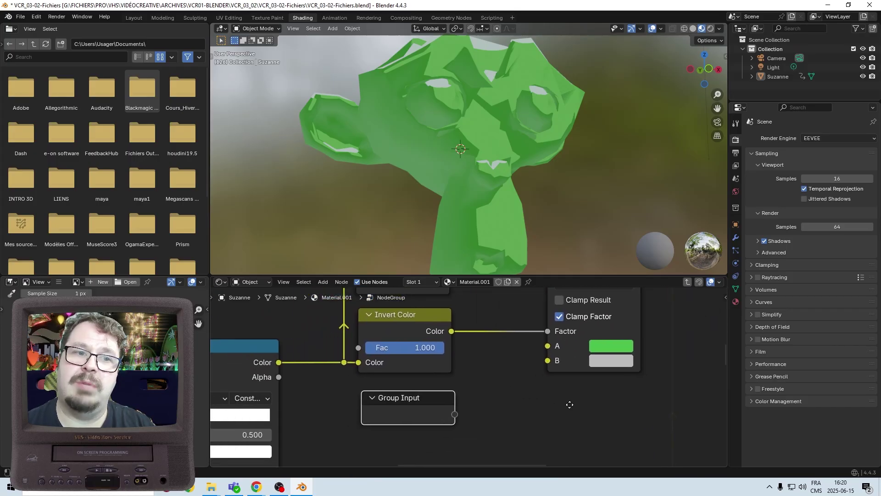
Align the Group Input node beneath the lower Invert Color node and connect its empty socket to the Multiply node's A input.
key(g)
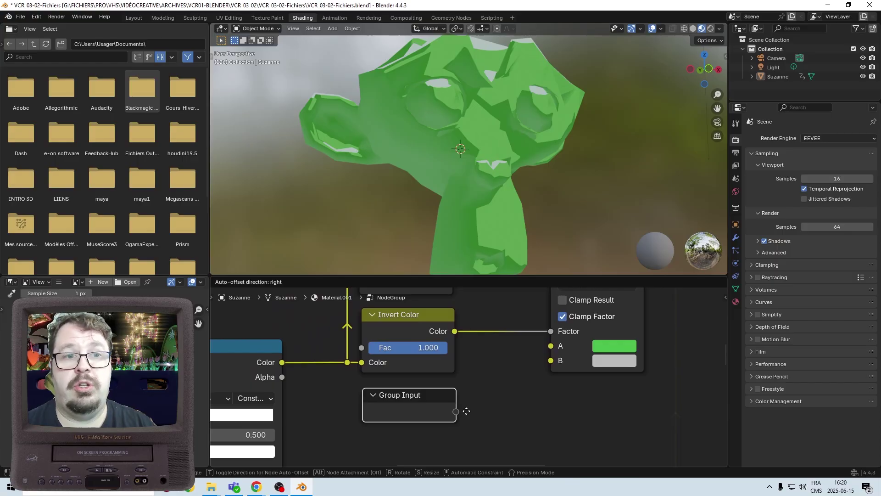
click(467, 411)
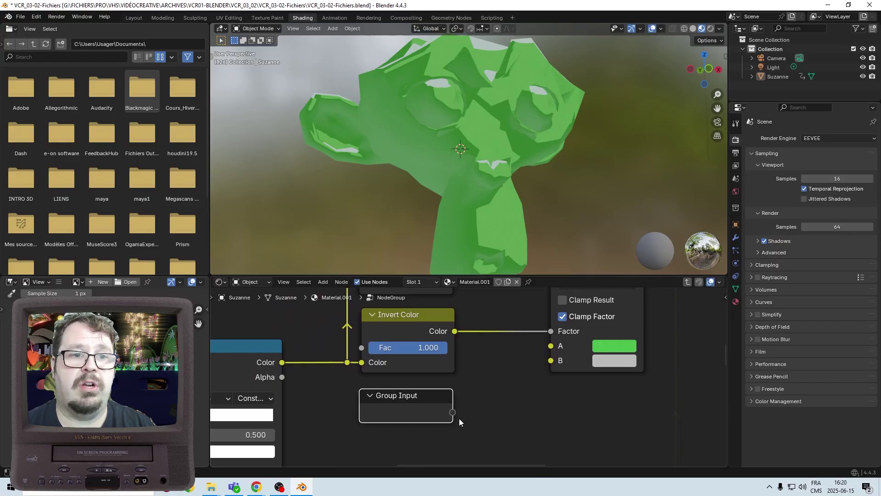
middle_drag(459, 417, 404, 429)
drag(403, 428, 497, 363)
scroll(507, 392, down, 2)
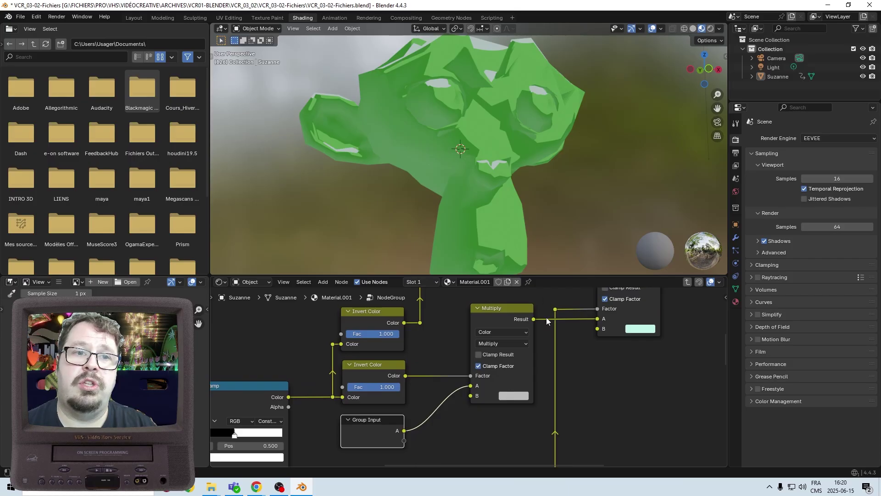
scroll(492, 373, up, 1)
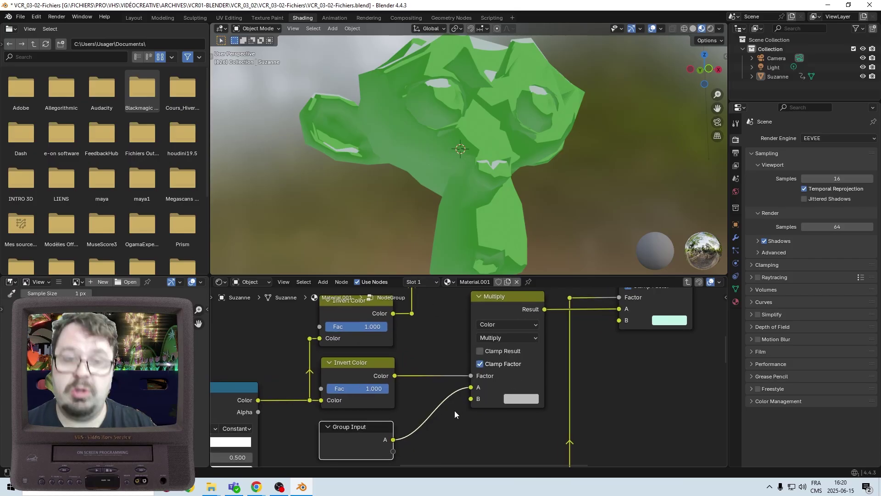
Rename the group's input socket A to "Base Color" in the group sockets list.
key(n)
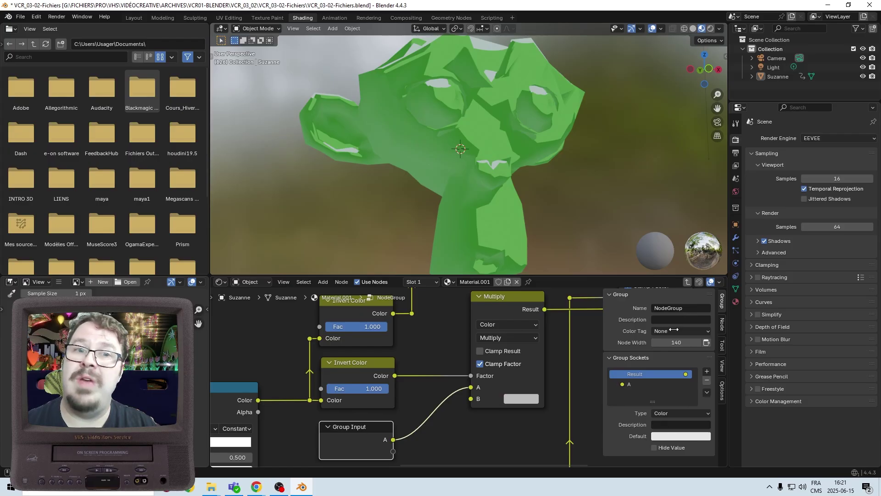
click(632, 385)
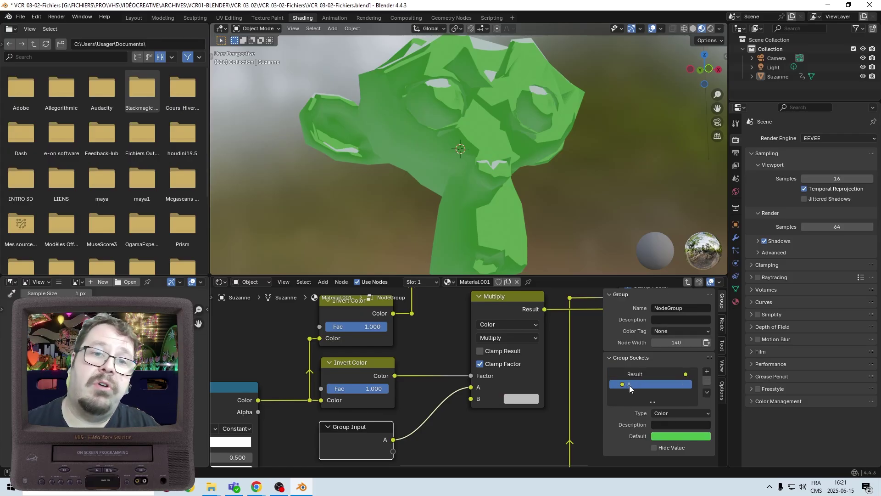
double_click(629, 384)
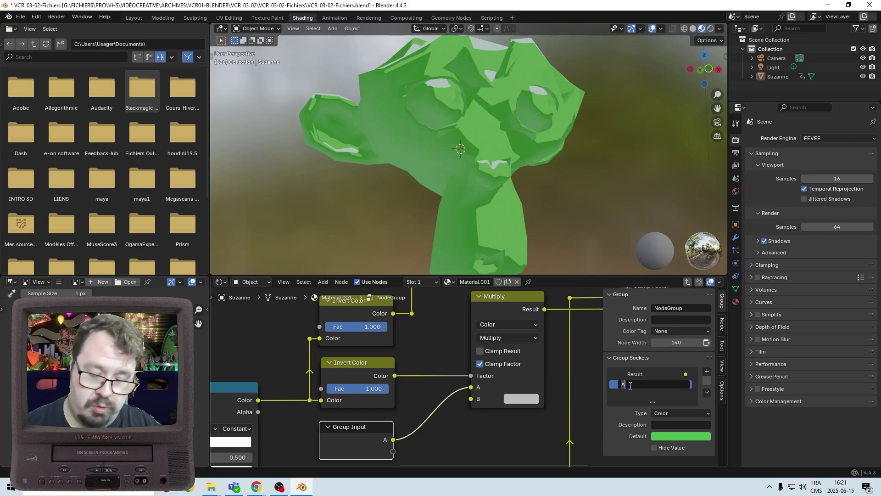
text(Base Color)
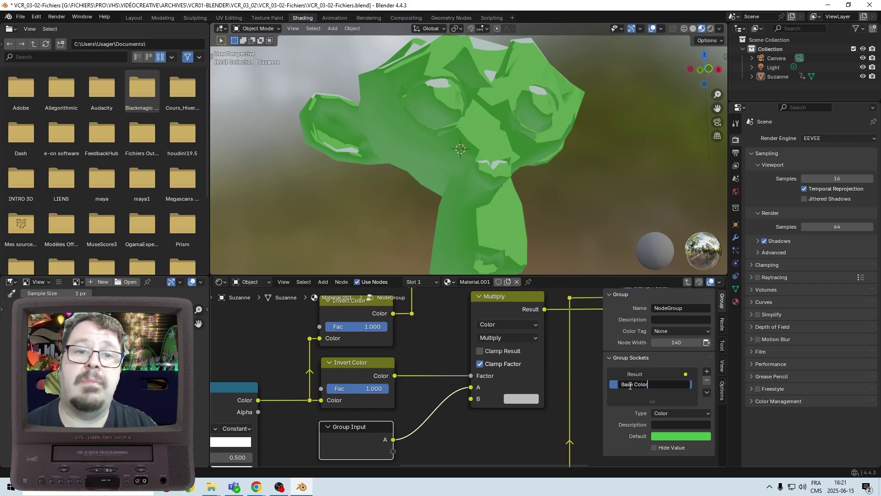
key(Return)
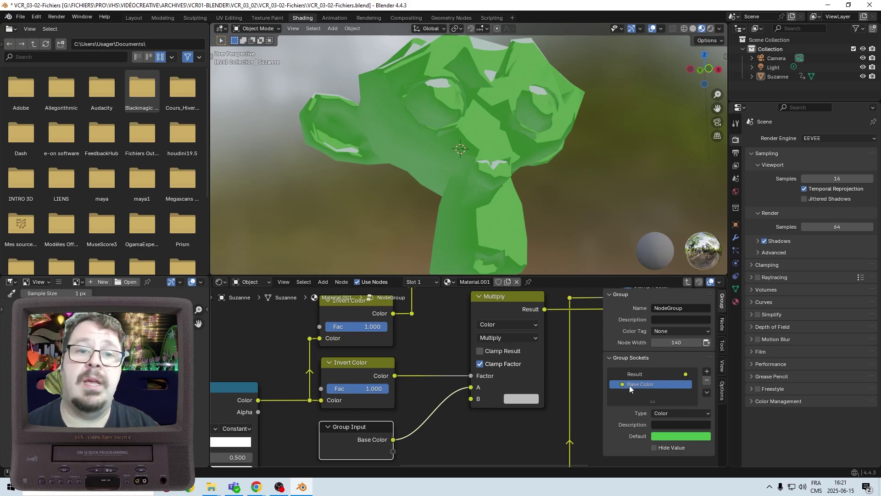
Expose the Multiply node's B input through the Group Input node and name the socket "Shadow Color".
scroll(454, 398, up, 2)
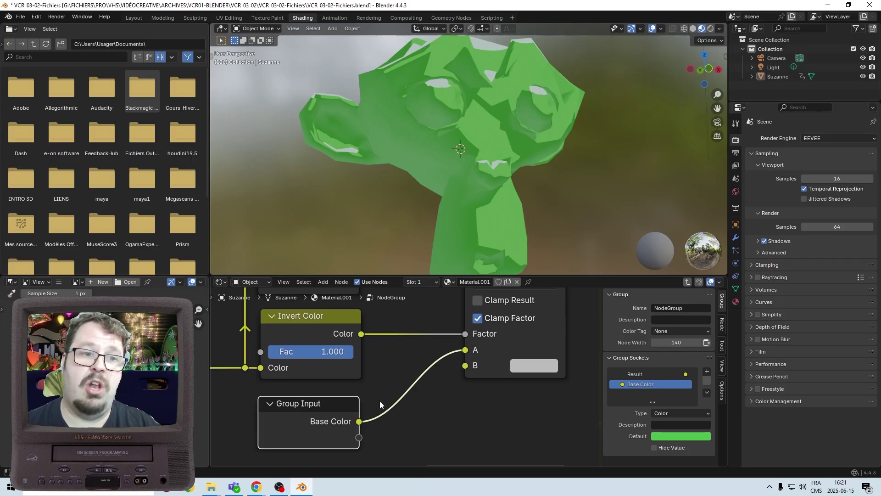
drag(365, 439, 469, 360)
double_click(636, 395)
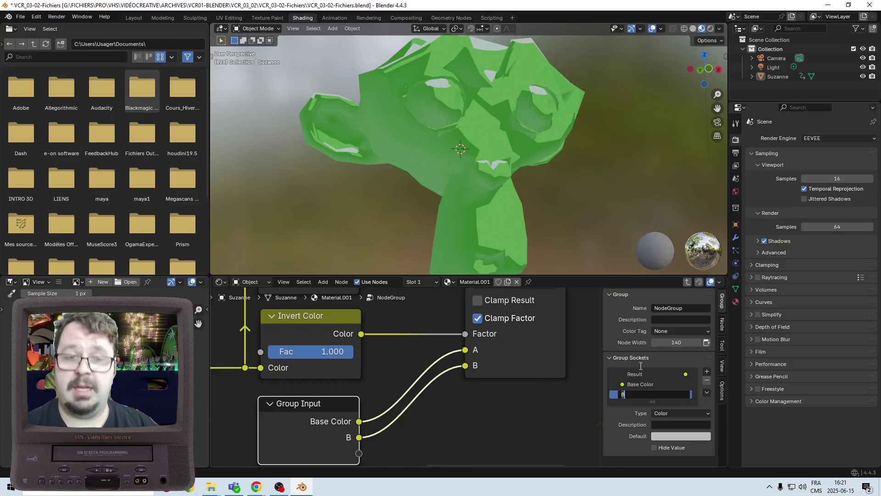
text(Color)
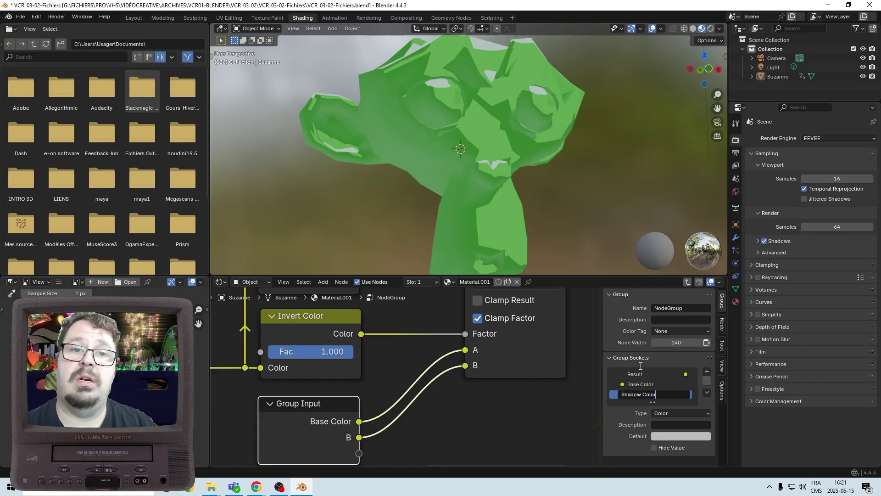
key(Return)
Copy the Group Input node and paste it beside the Map Range node below the Principled BSDF.
scroll(364, 418, down, 5)
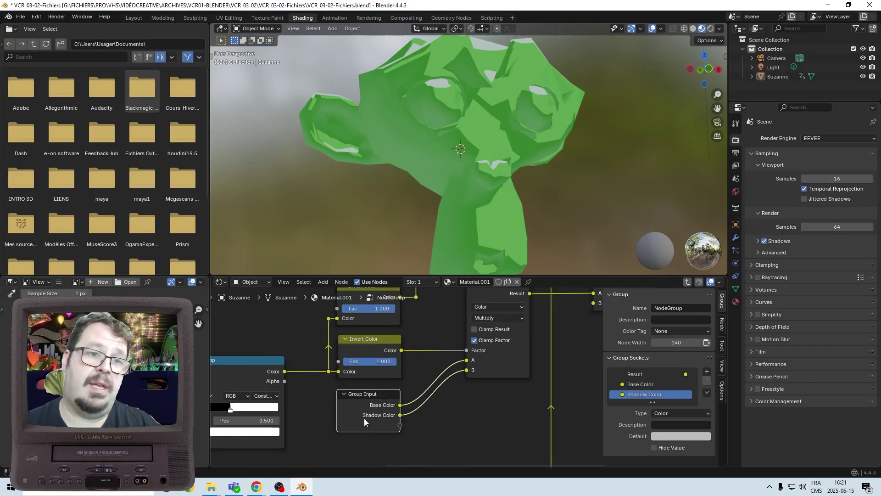
middle_drag(365, 417, 503, 371)
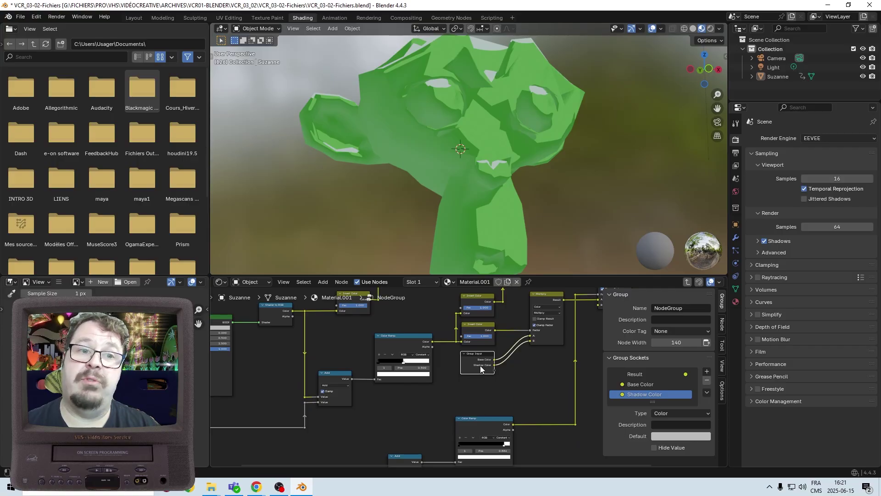
scroll(508, 378, up, 4)
click(330, 377)
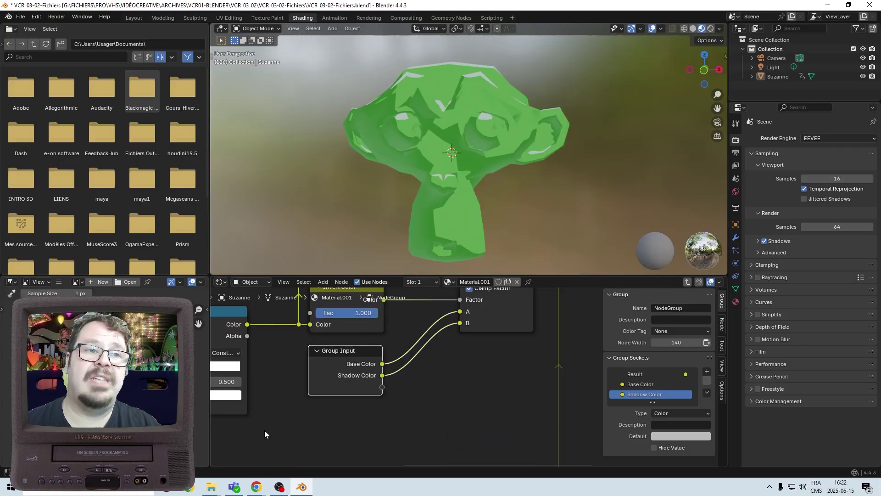
scroll(351, 371, down, 5)
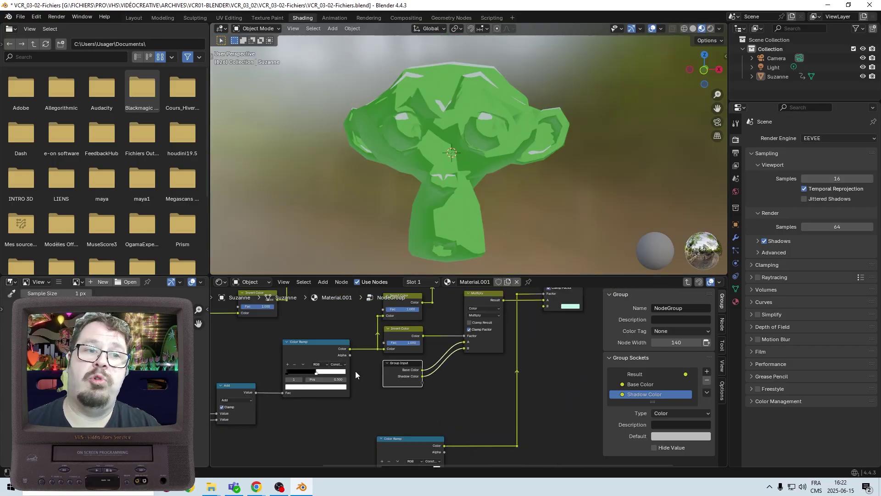
middle_drag(355, 371, 511, 343)
middle_drag(216, 418, 346, 393)
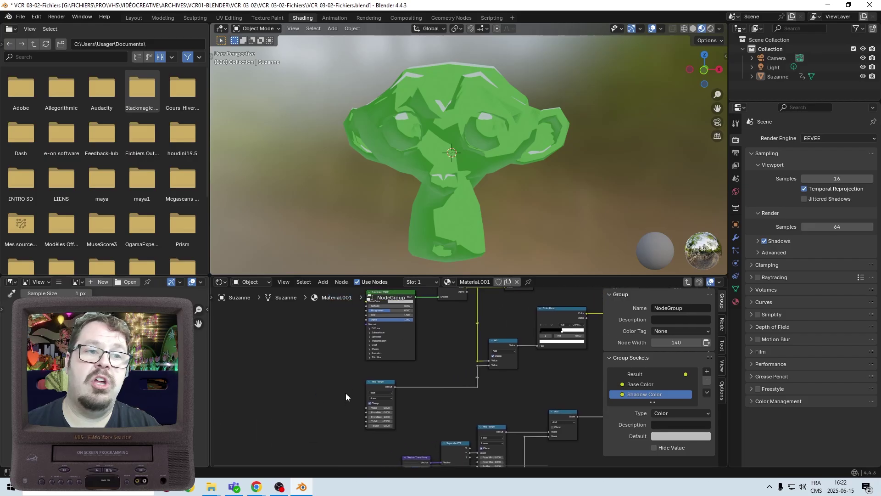
scroll(314, 401, up, 4)
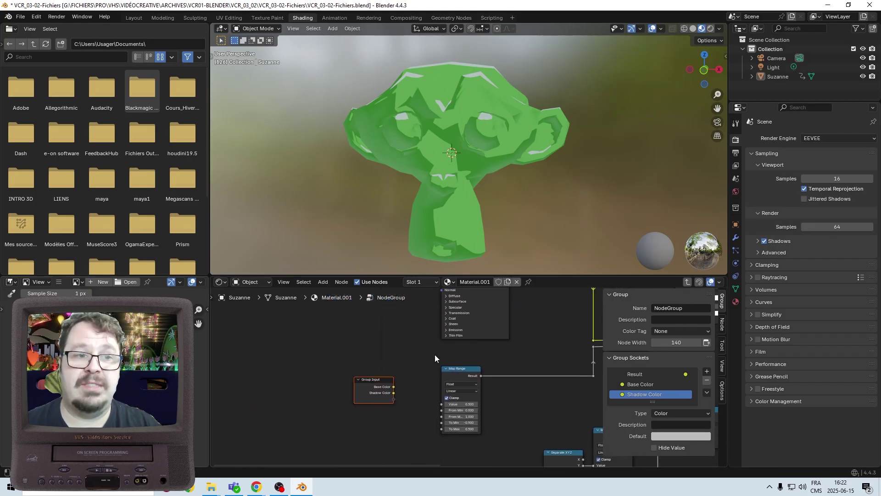
scroll(377, 365, down, 8)
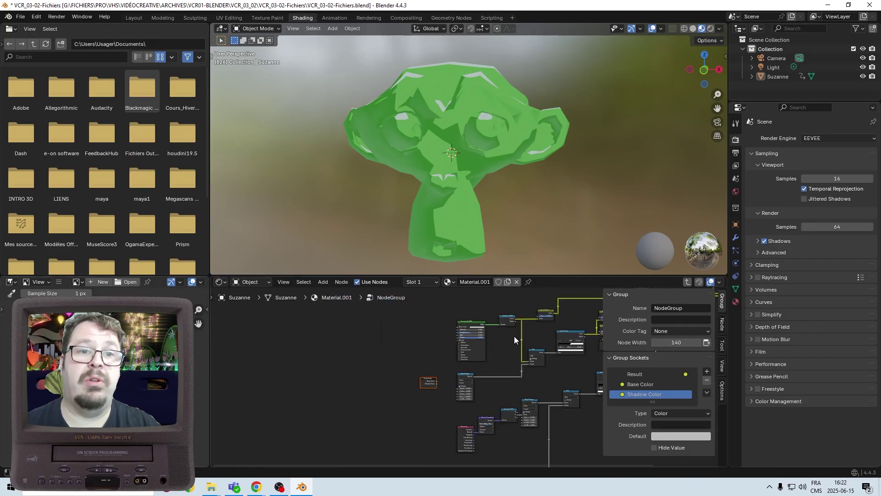
middle_drag(514, 338, 185, 451)
scroll(491, 424, up, 5)
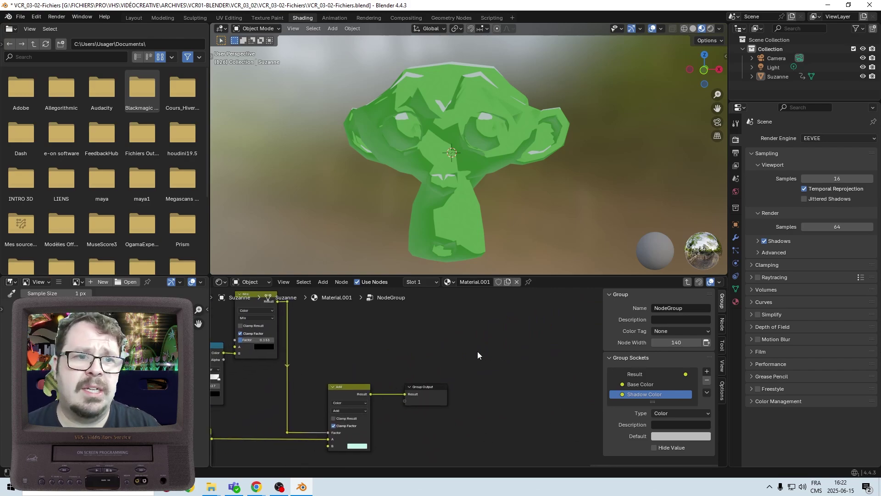
scroll(477, 351, down, 3)
middle_drag(406, 384, 574, 388)
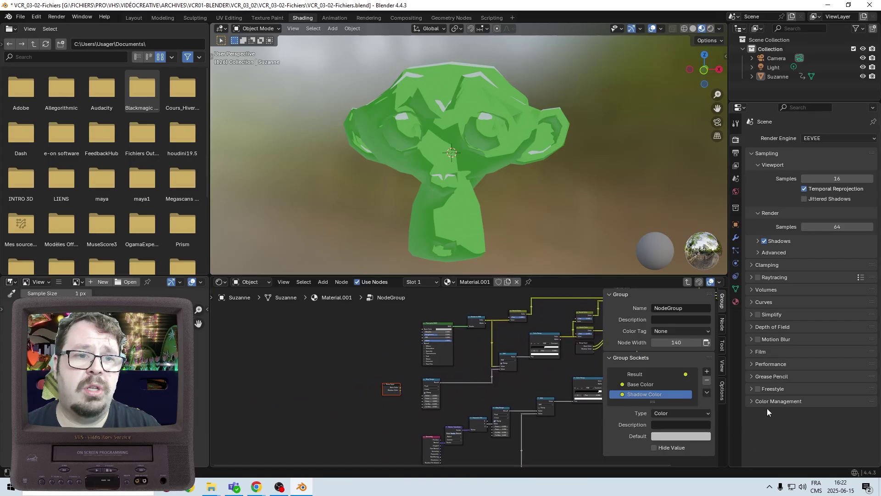
Line up the pasted Group Input node's empty socket with the Map Range node's Value input, leaving a gap between the nodes.
scroll(436, 400, up, 8)
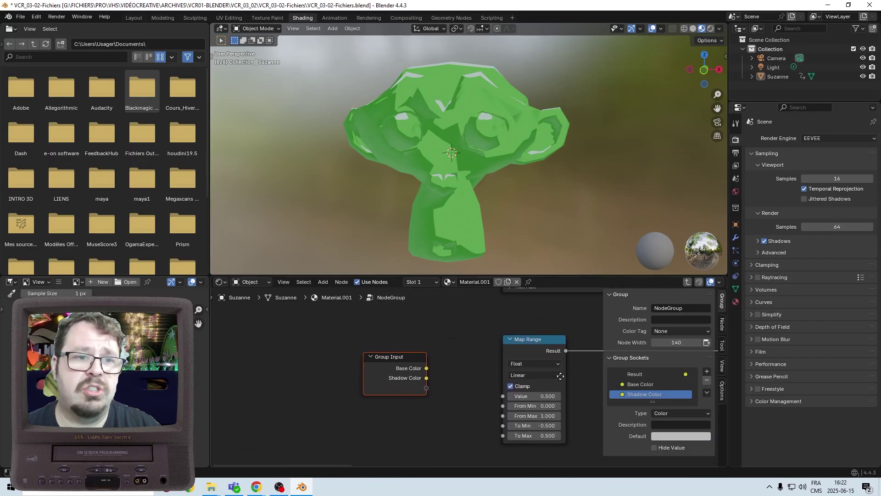
scroll(373, 417, up, 1)
mouse_move(259, 372)
mouse_down()
mouse_move(350, 390)
mouse_move(391, 384)
mouse_move(257, 390)
mouse_up()
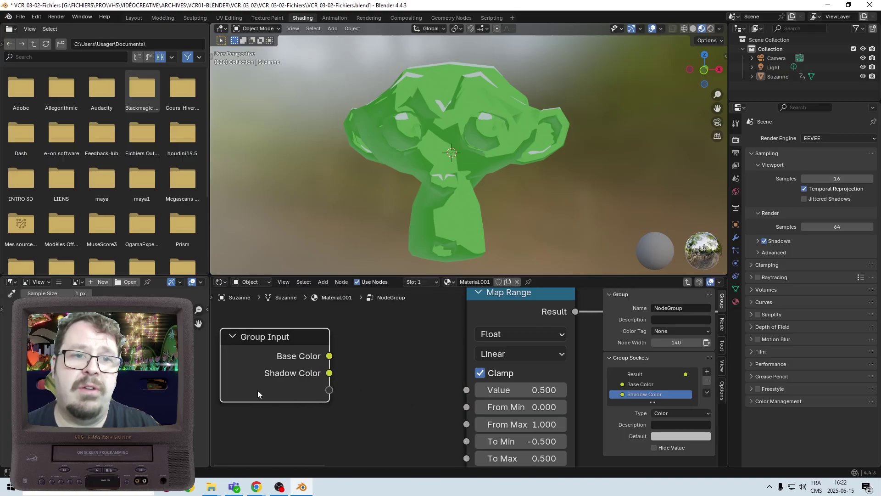
scroll(400, 389, down, 3)
shift+click(438, 351)
scroll(378, 406, down, 3)
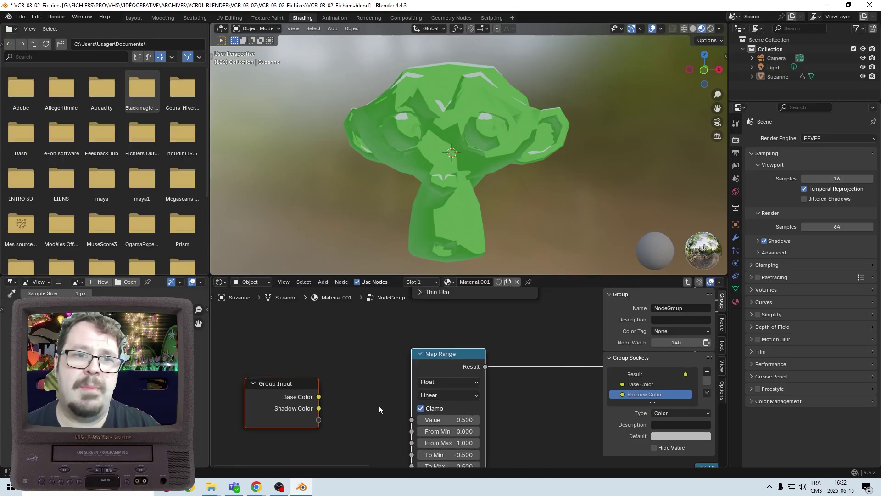
scroll(380, 412, up, 3)
middle_drag(395, 409, 399, 385)
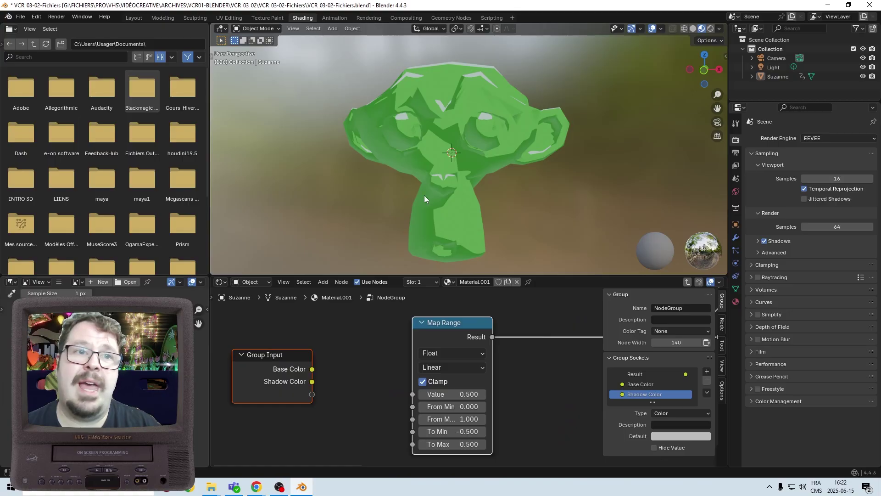
scroll(233, 430, up, 2)
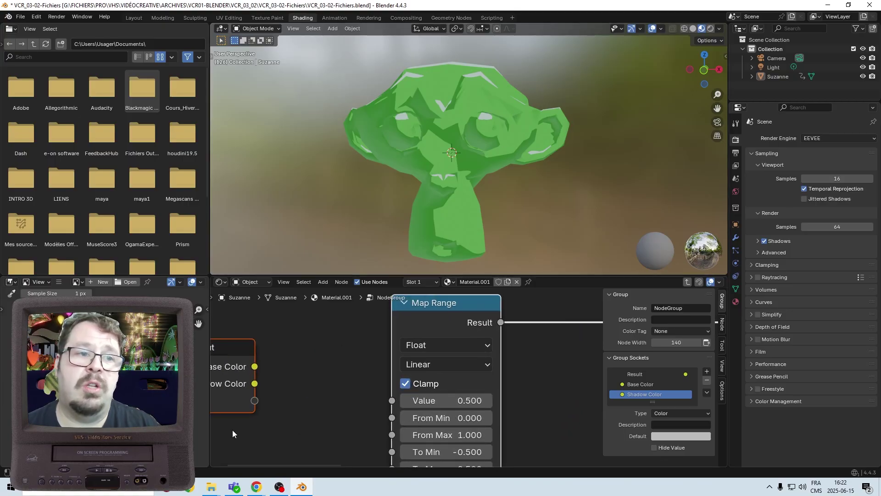
Expose the Map Range node's Value through the Group Input node and name the socket "Light Amount".
drag(254, 400, 392, 401)
drag(651, 402, 646, 426)
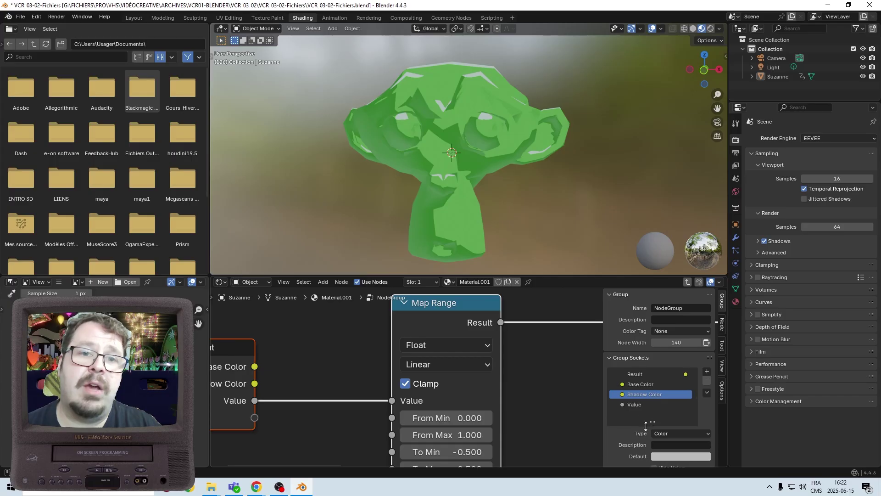
double_click(631, 405)
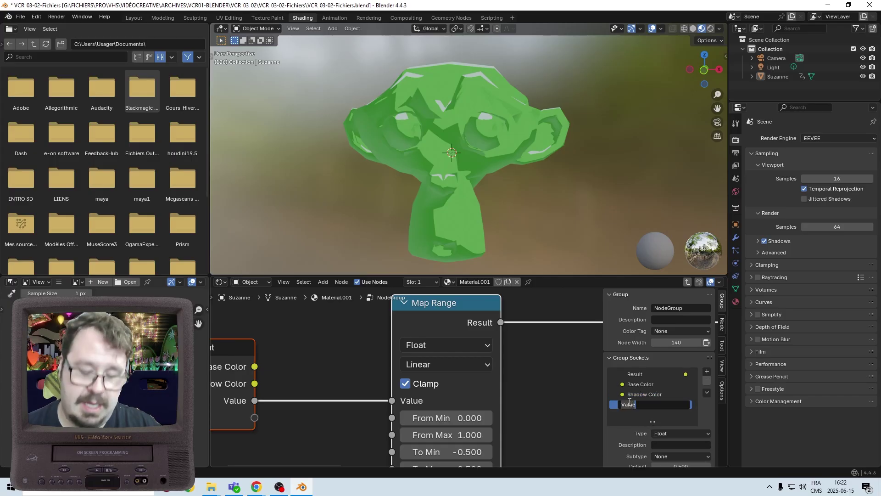
text(Light Am)
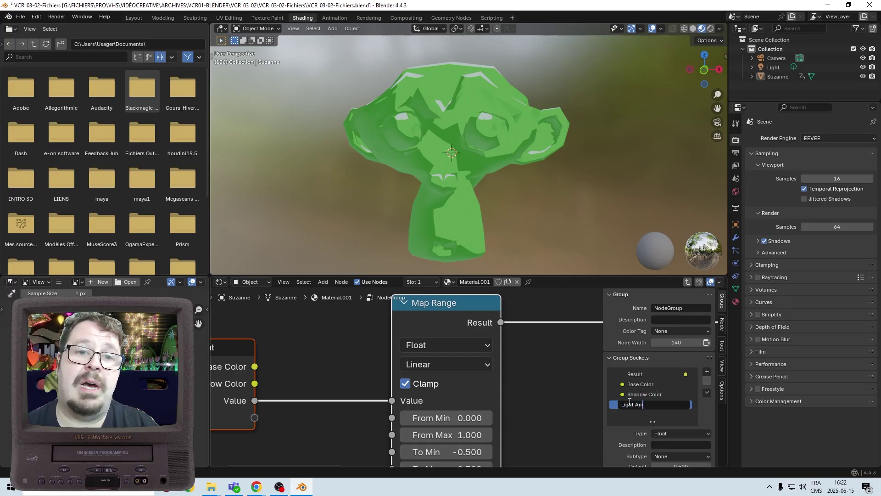
text(ount)
key(Return)
Limit the Light Amount socket to a minimum of 0 and a maximum of 1.
scroll(661, 413, down, 3)
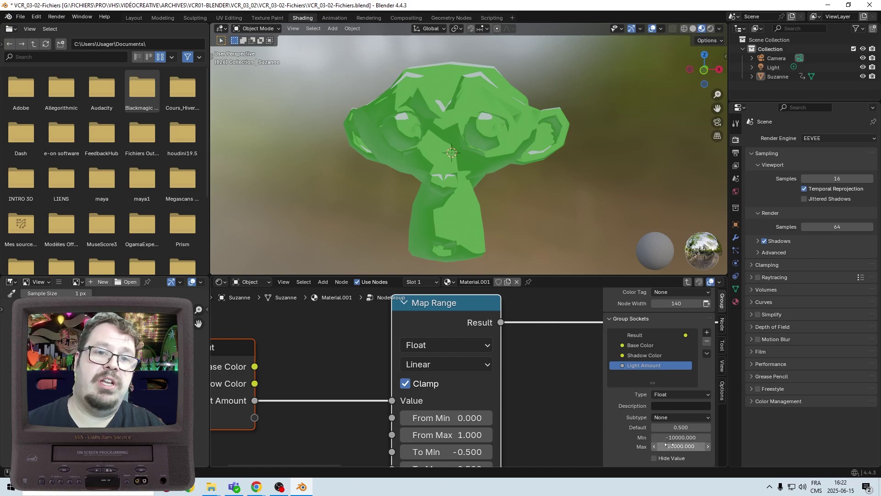
click(682, 437)
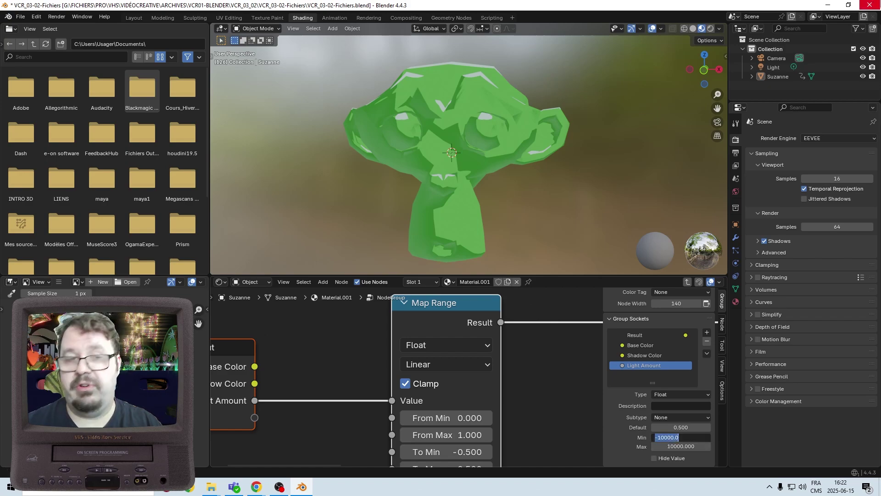
text(0)
key(Tab)
text(1)
key(Return)
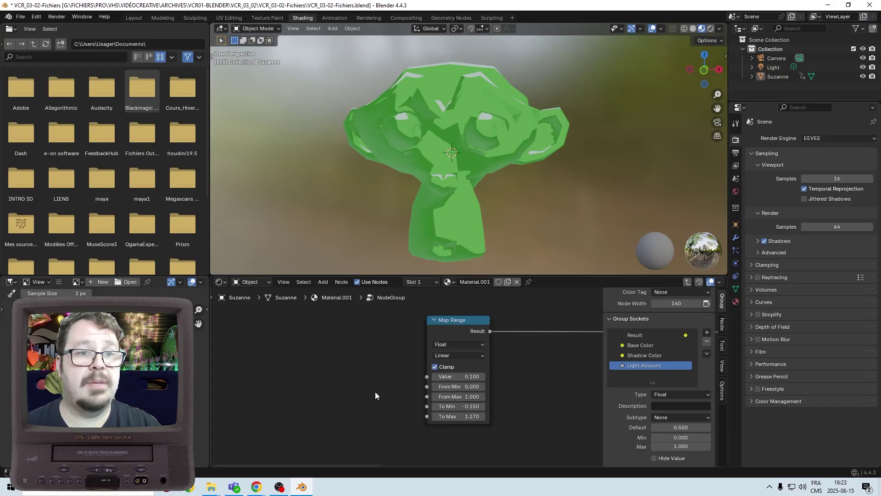
Paste another Group Input copy beside the Map Range node with Value 0.100, aligning its empty socket with that Value input.
key(ctrl+v)
mouse_move(368, 365)
mouse_down()
mouse_move(381, 370)
mouse_move(382, 363)
mouse_up()
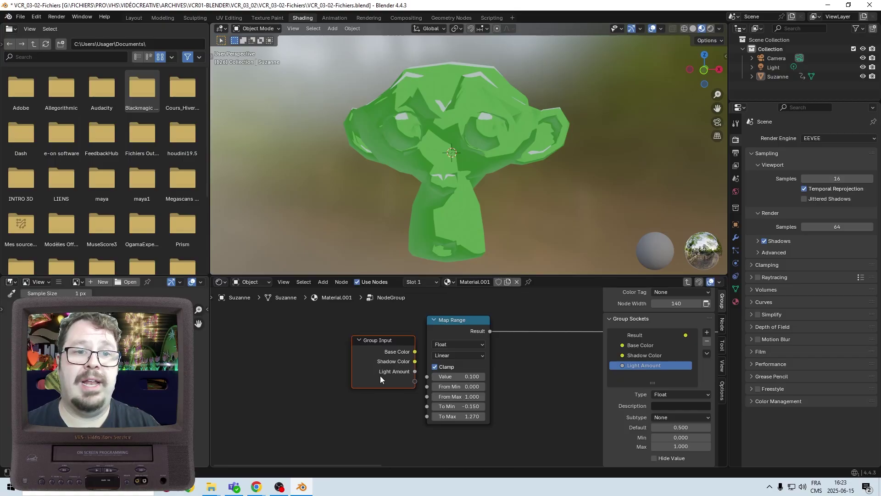
scroll(380, 376, up, 4)
key(g)
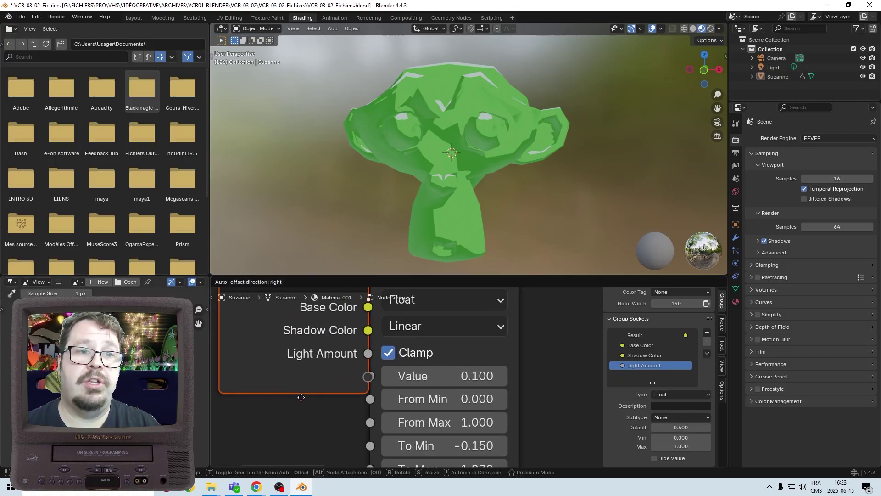
click(303, 395)
key(g)
click(221, 396)
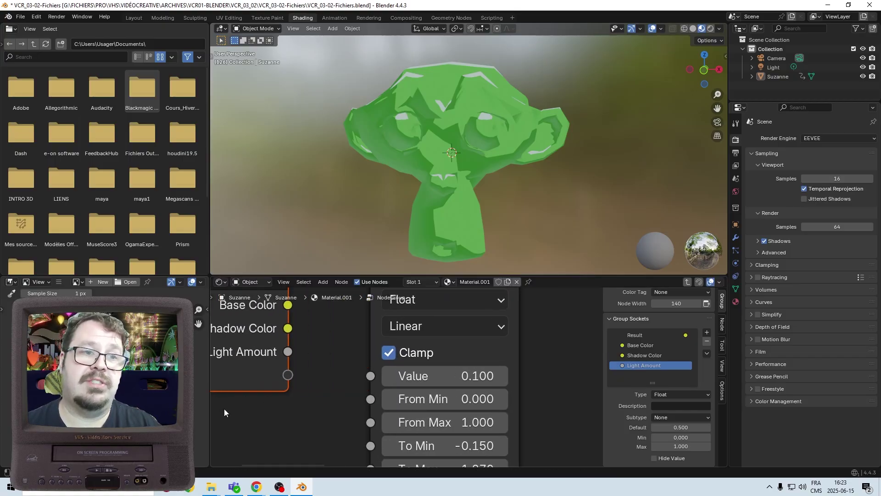
Expose the Map Range node's Value through the pasted Group Input node and name the socket "Rim Light Amount".
middle_drag(311, 387, 366, 366)
drag(343, 359, 426, 356)
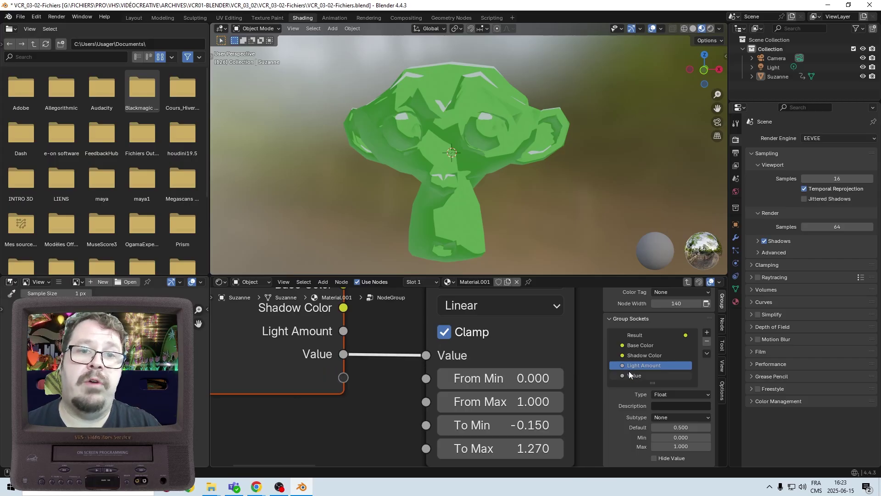
double_click(642, 376)
text(r)
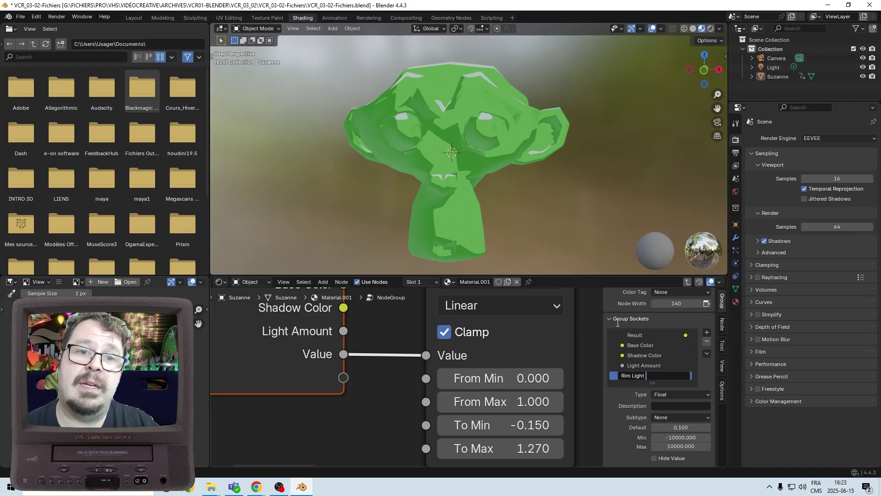
text(im Light Amount)
key(Return)
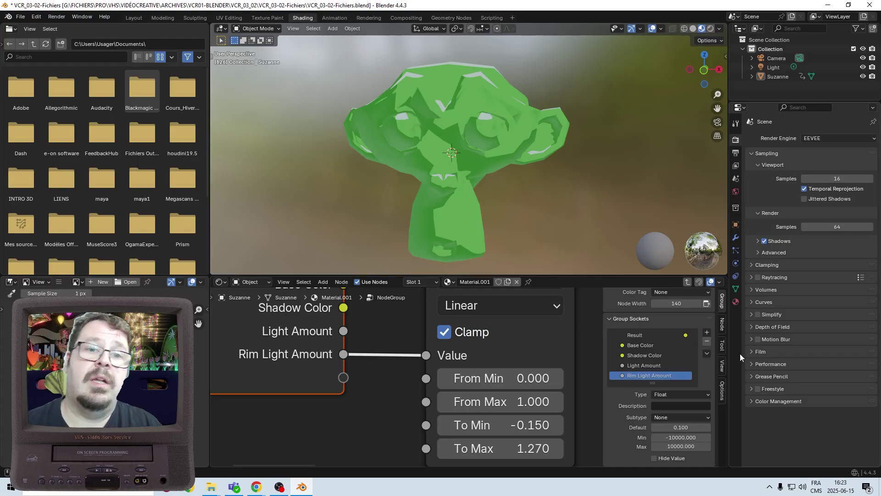
Limit the Rim Light Amount socket to a minimum of 0 and a maximum of 1.
click(701, 437)
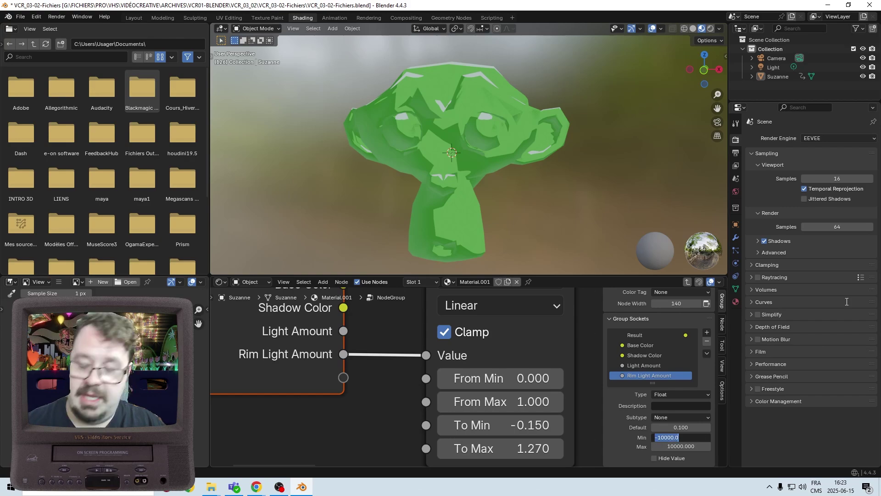
text(0)
key(Tab)
text(1)
key(Return)
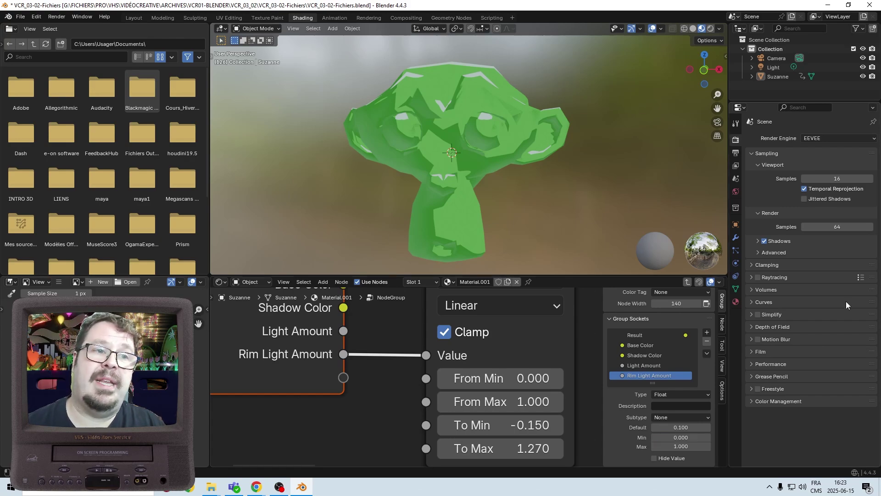
Shift the Mix node that feeds the Add node horizontally toward it, making room before its inputs.
scroll(384, 371, down, 6)
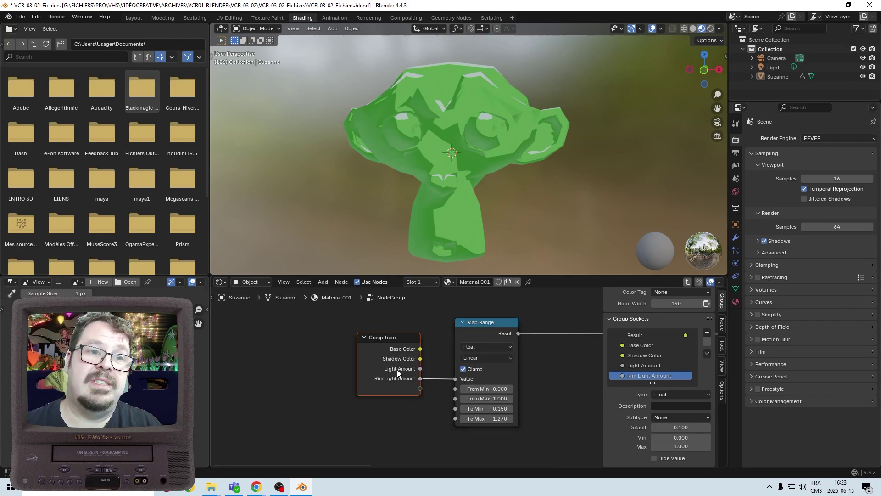
scroll(397, 370, down, 2)
scroll(541, 354, down, 3)
middle_drag(572, 352, 219, 387)
scroll(358, 408, up, 8)
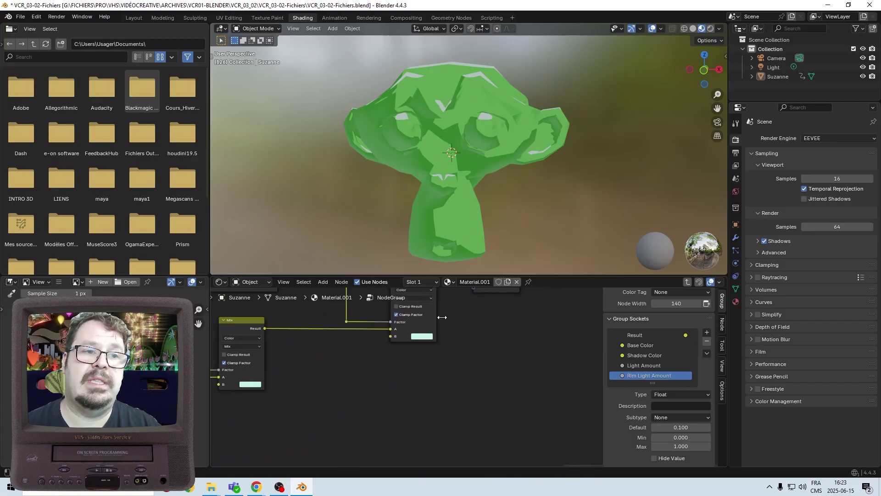
scroll(466, 410, down, 5)
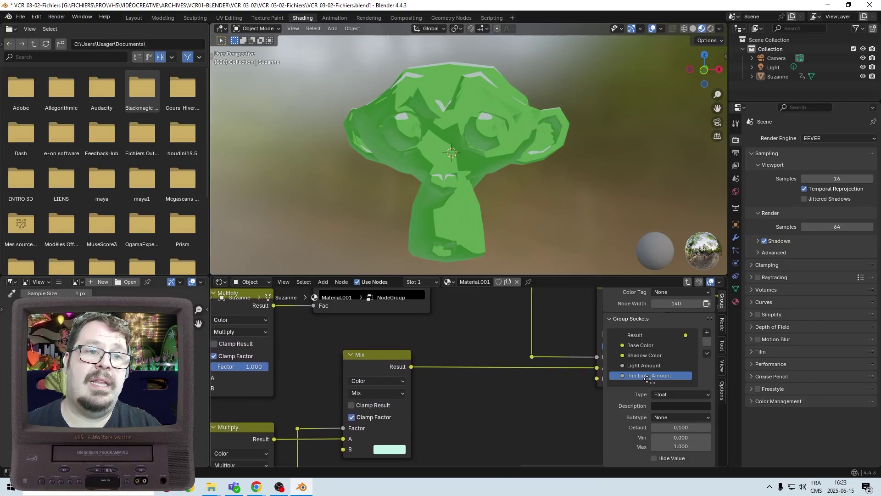
click(400, 356)
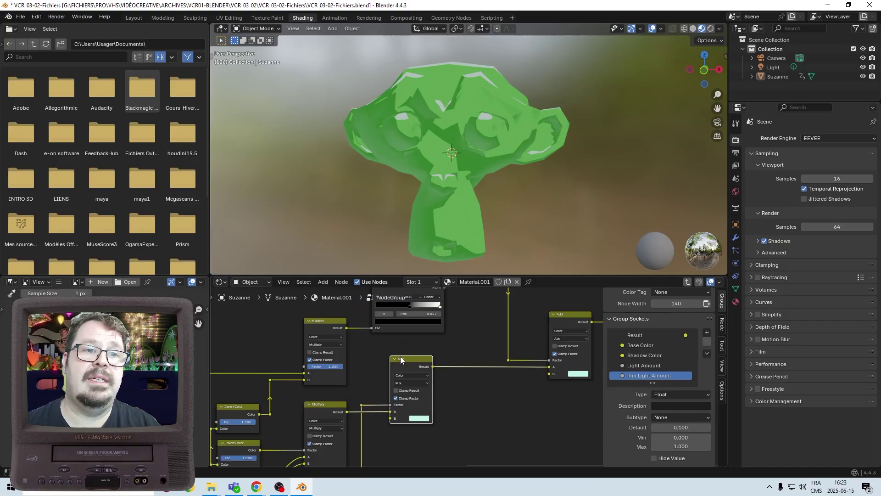
key(g)
key(x)
click(459, 352)
Paste a Group Input copy below and before the shifted Mix node and connect its empty socket to that node's B input.
scroll(456, 420, up, 5)
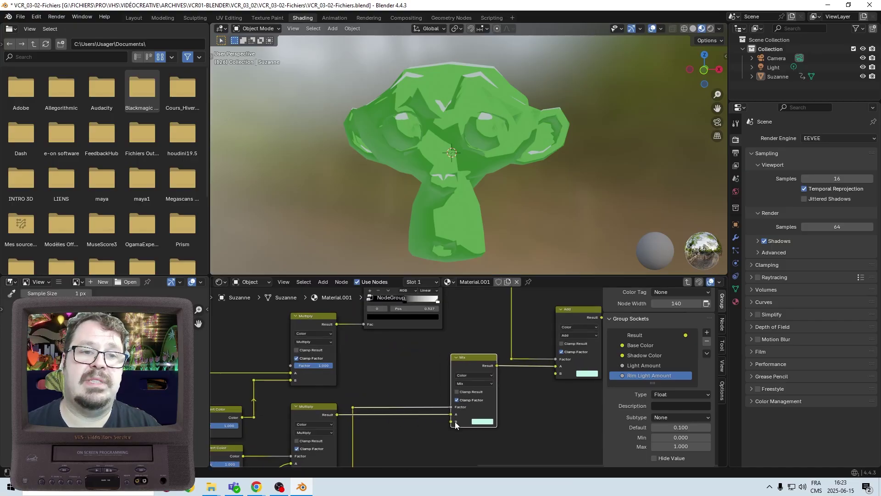
middle_drag(430, 426, 427, 328)
key(ctrl+v)
key(g)
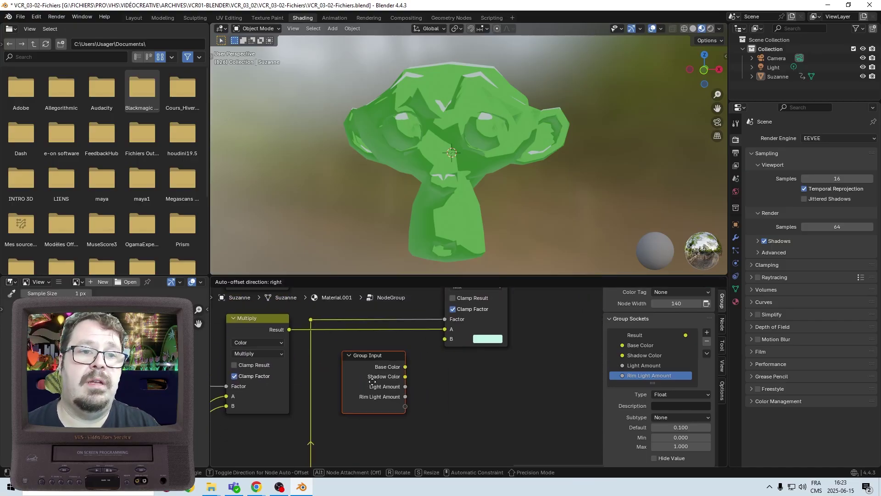
click(370, 387)
scroll(372, 392, up, 1)
key(g)
click(394, 388)
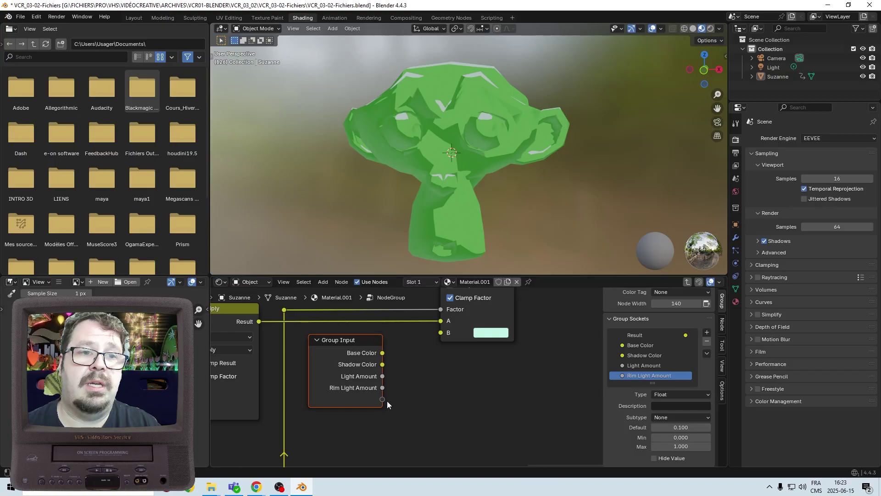
drag(382, 399, 436, 332)
scroll(640, 371, down, 1)
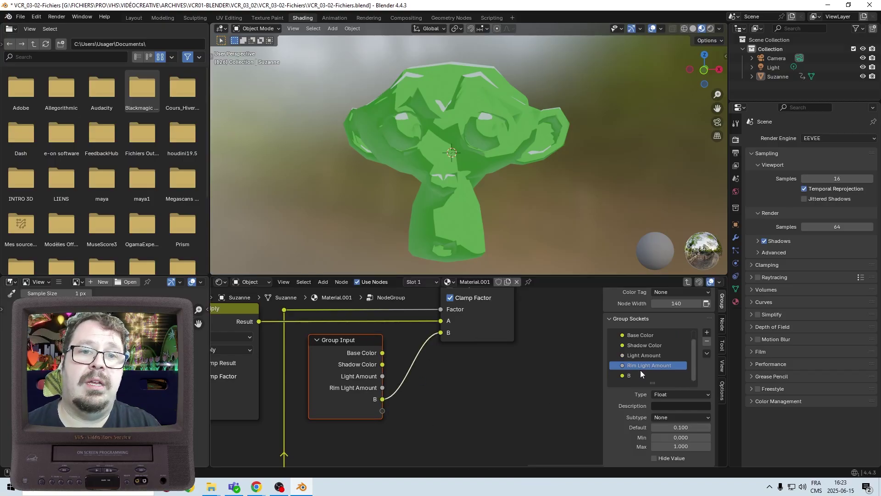
ctrl+scroll(632, 375, up, 2)
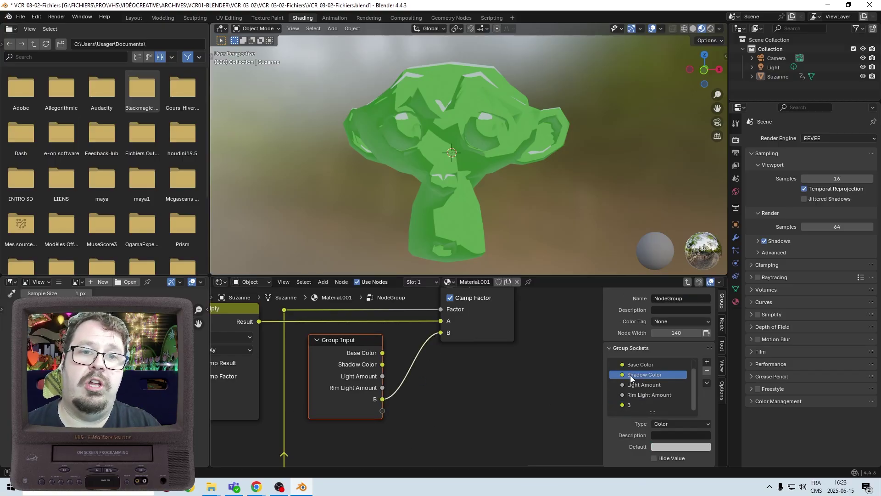
double_click(629, 406)
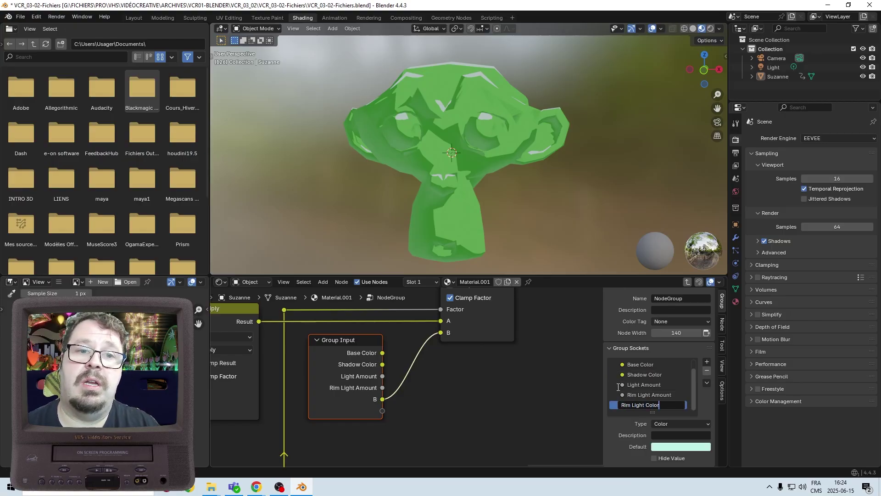
key(Return)
key(ctrl+z)
key(ctrl+z)
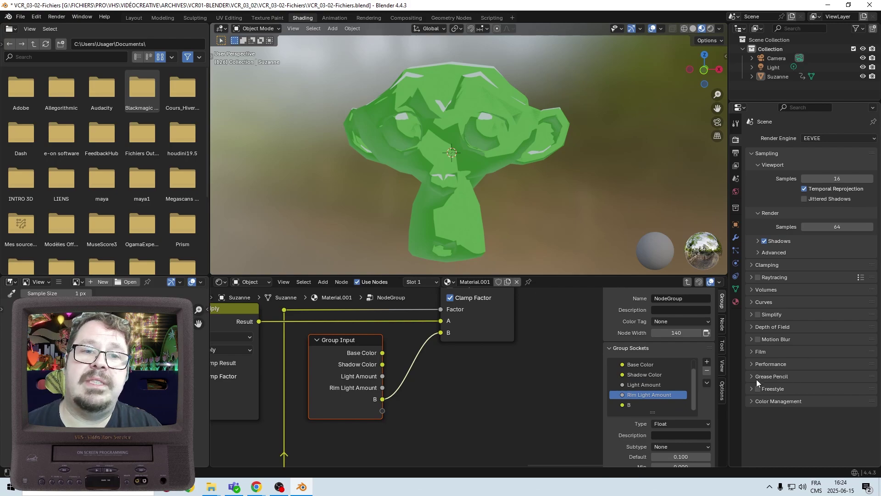
Rename the new B group socket as "Rim Light Color".
double_click(637, 405)
text(R)
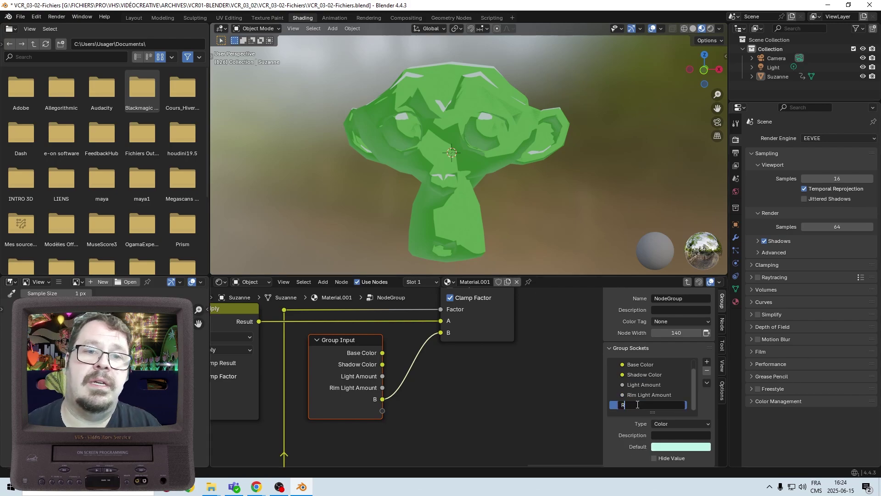
text(im Light Color)
key(Return)
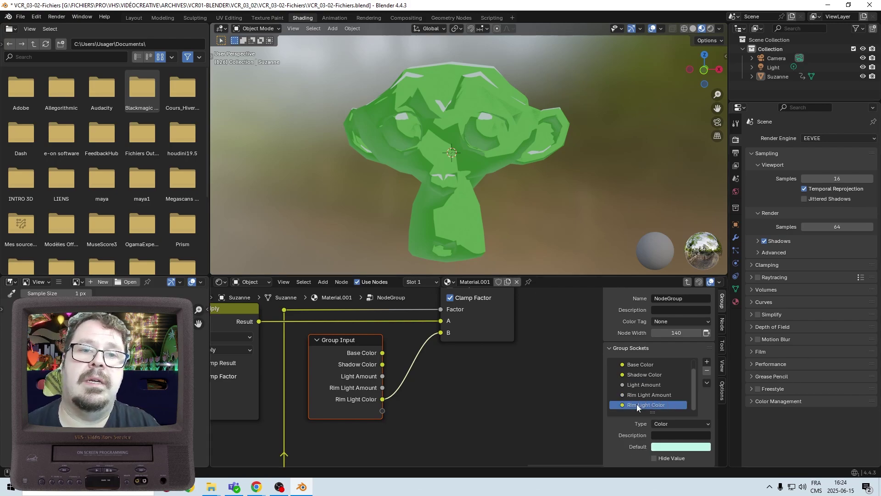
Place another Group Input copy beside the Mix node with Factor 0.133, above the Color Ramp.
scroll(451, 360, down, 8)
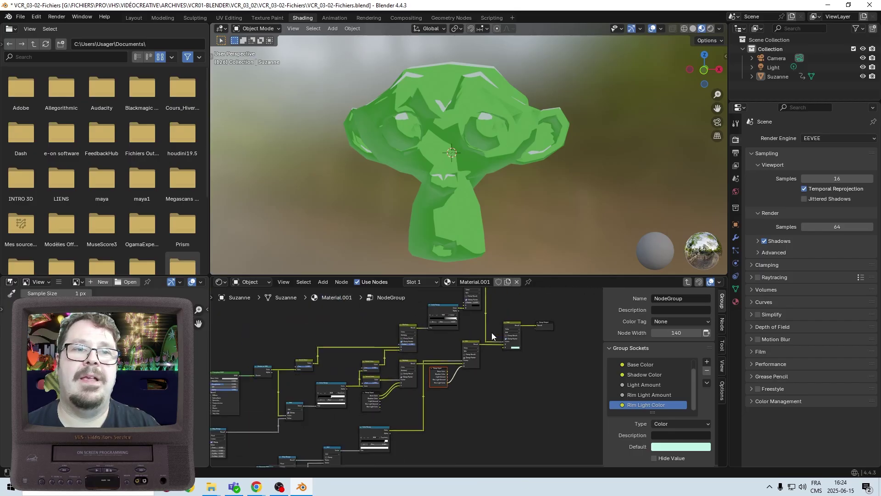
scroll(400, 370, up, 8)
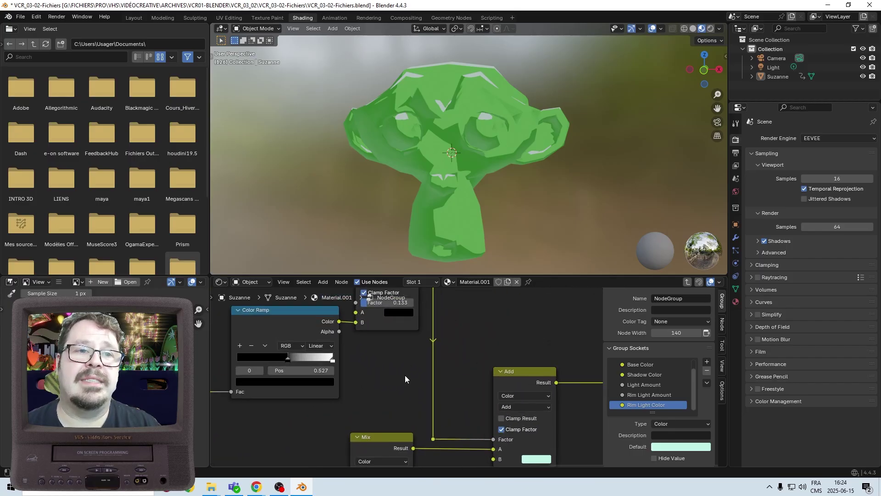
middle_drag(405, 444, 410, 445)
scroll(387, 318, up, 4)
scroll(403, 309, down, 10)
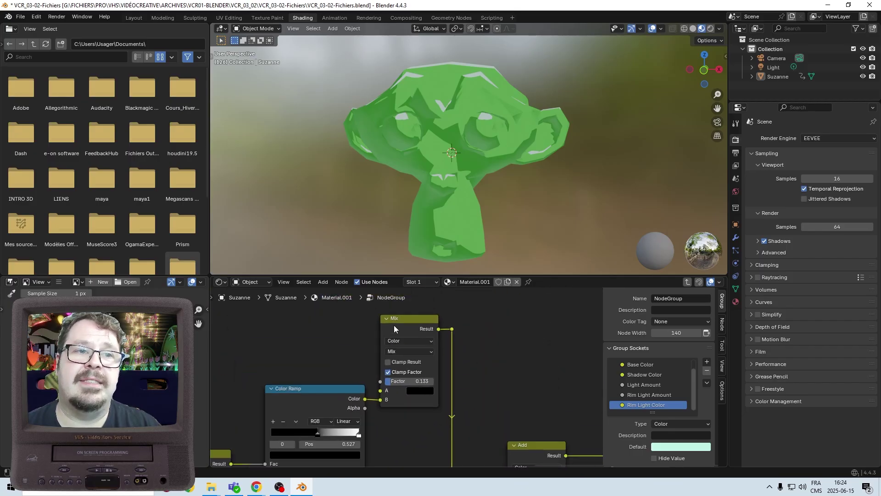
scroll(425, 411, down, 3)
scroll(371, 386, up, 3)
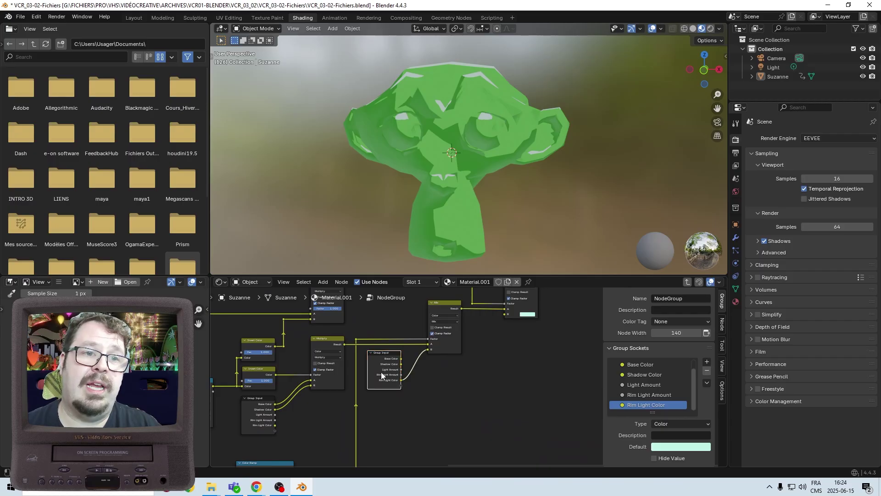
scroll(422, 389, down, 5)
scroll(417, 409, up, 5)
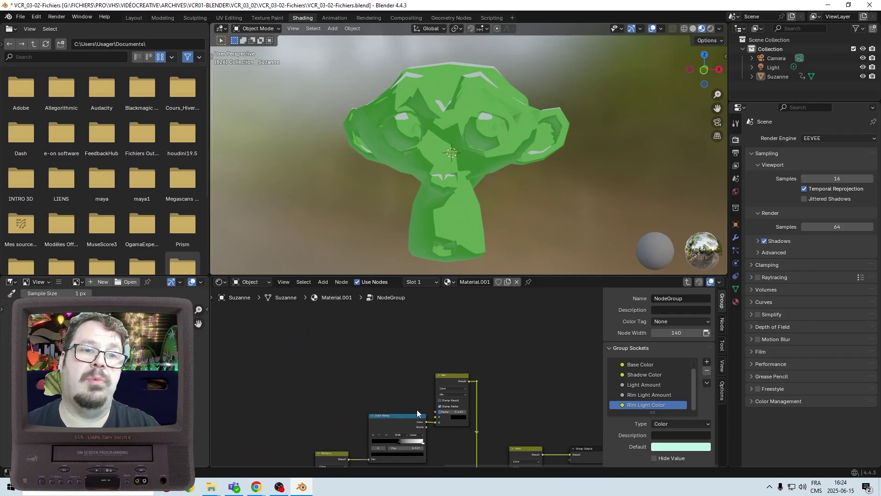
drag(406, 392, 398, 382)
scroll(341, 419, up, 6)
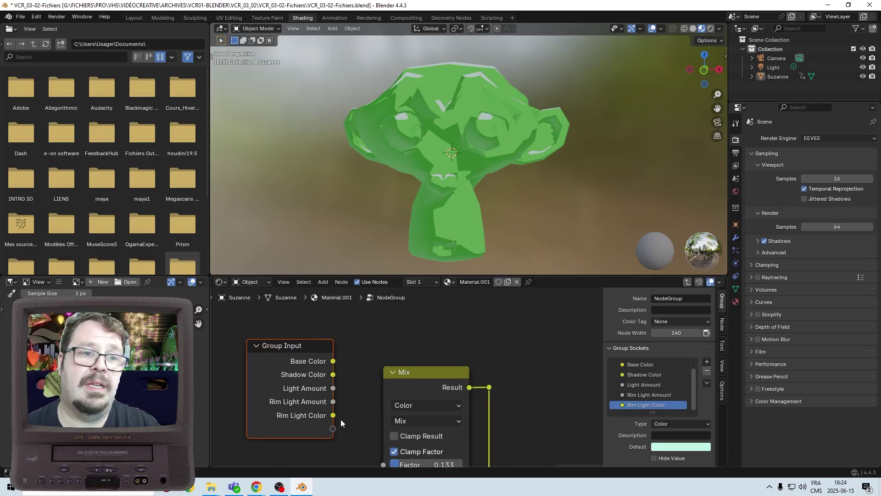
Connect the Group Input copy's empty socket to the Mix node's Factor and move the copy up clear of the Color Ramp.
drag(325, 329, 348, 354)
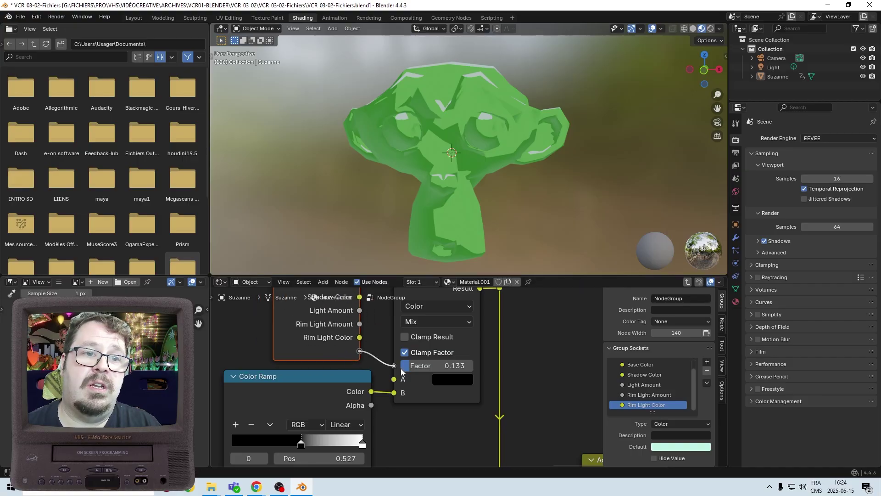
scroll(442, 351, down, 2)
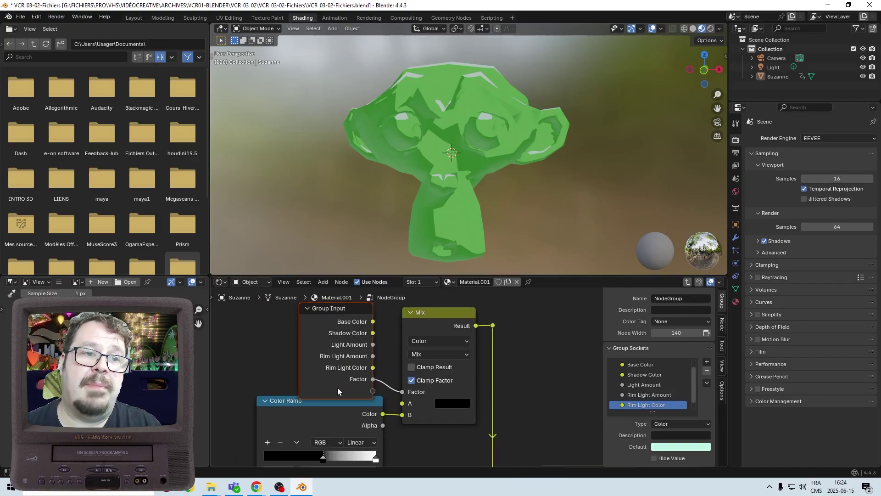
drag(338, 390, 332, 351)
scroll(275, 376, up, 2)
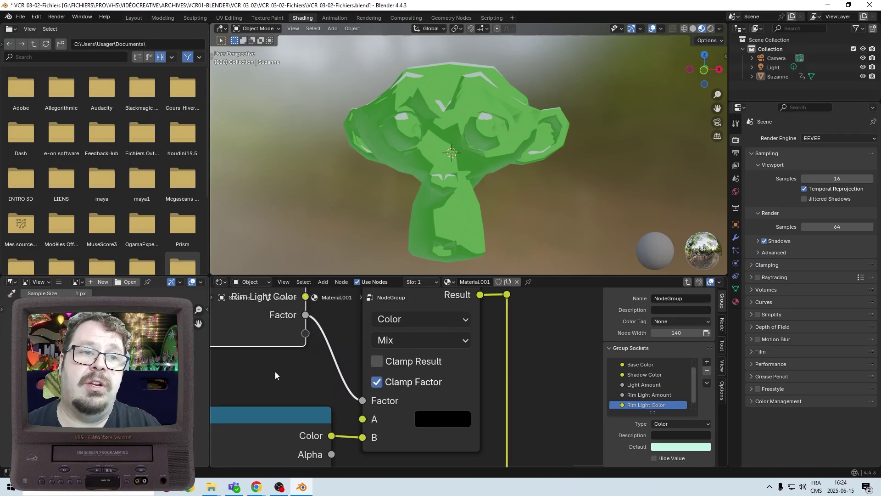
Rename the new Factor group socket as "Rill Light Amount".
scroll(644, 388, down, 1)
double_click(643, 405)
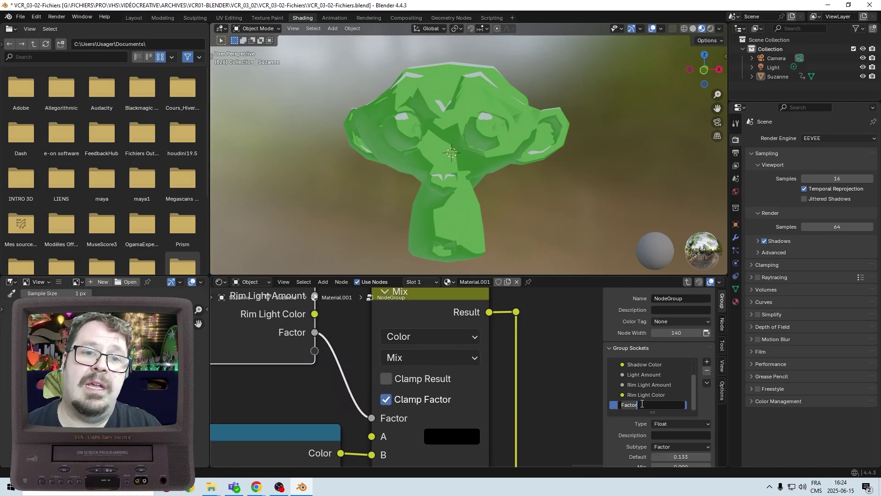
text(Rill Light Amount)
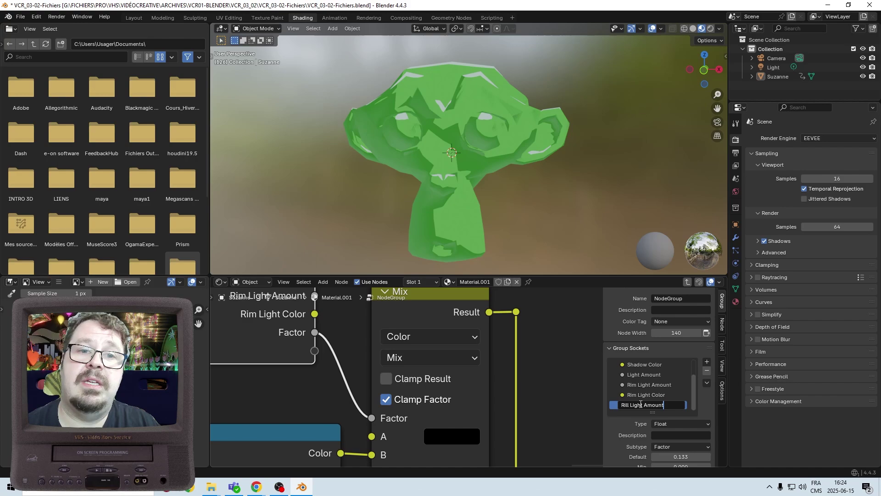
key(Return)
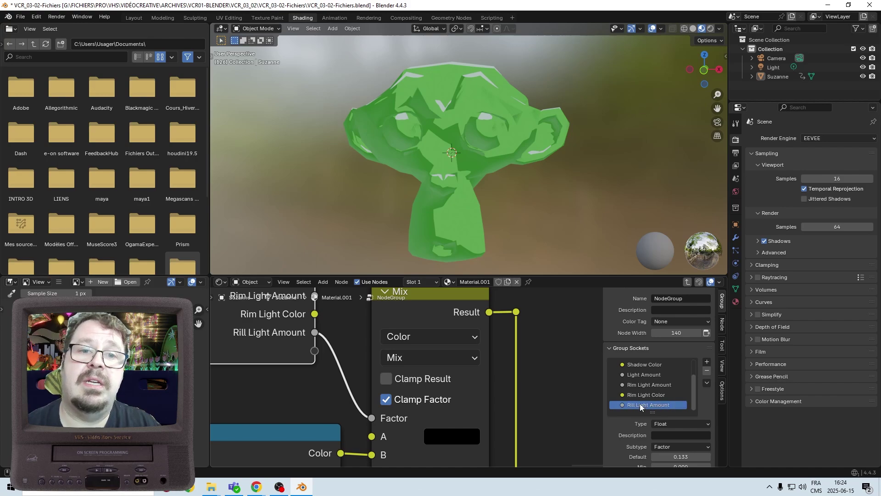
scroll(632, 413, down, 2)
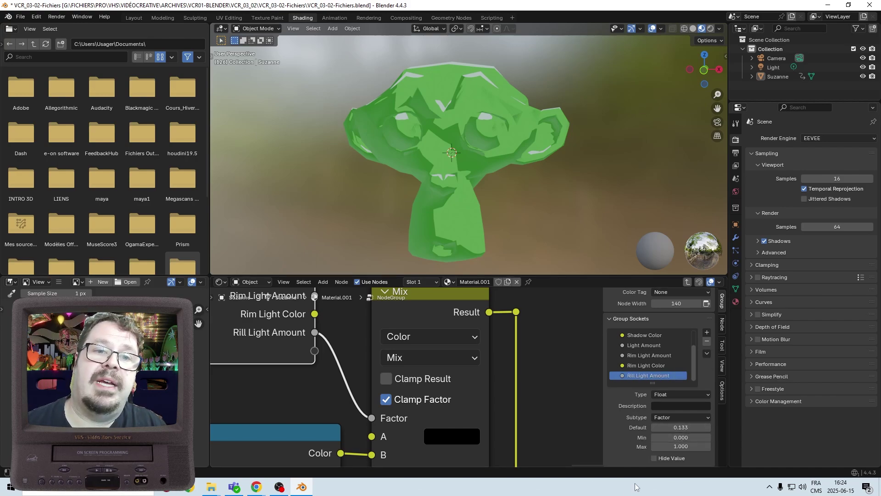
Paste another Group Input copy below the Add node near the end of the node chain.
ctrl+middle_drag(477, 352, 403, 406)
scroll(464, 366, down, 2)
key(ctrl+v)
key(g)
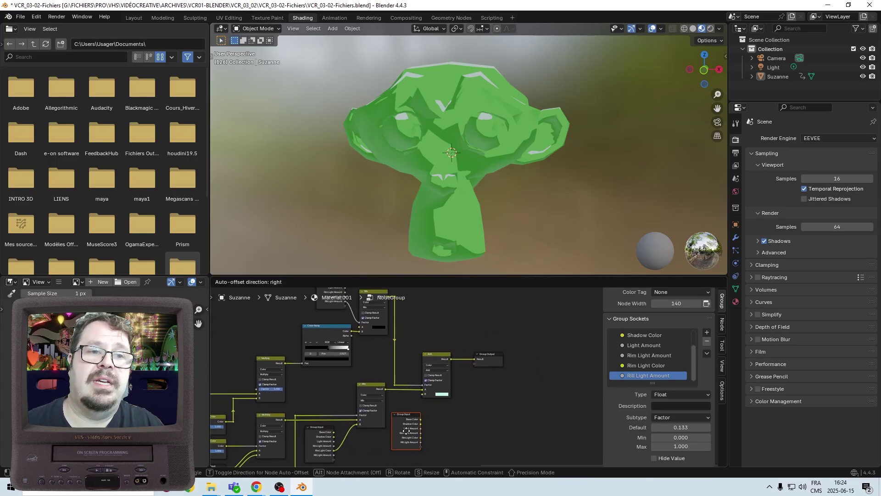
click(406, 422)
Select the Add and Group Output nodes together and shift them to the right, away from the Mix node.
drag(540, 320, 429, 404)
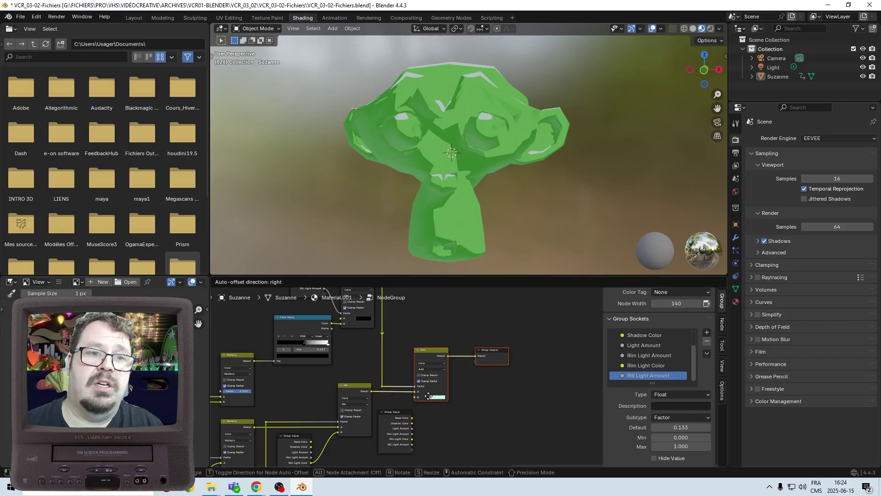
key(g)
click(452, 404)
Connect the newest Group Input copy's empty socket to the Add node's B input.
scroll(459, 390, up, 2)
scroll(410, 433, up, 1)
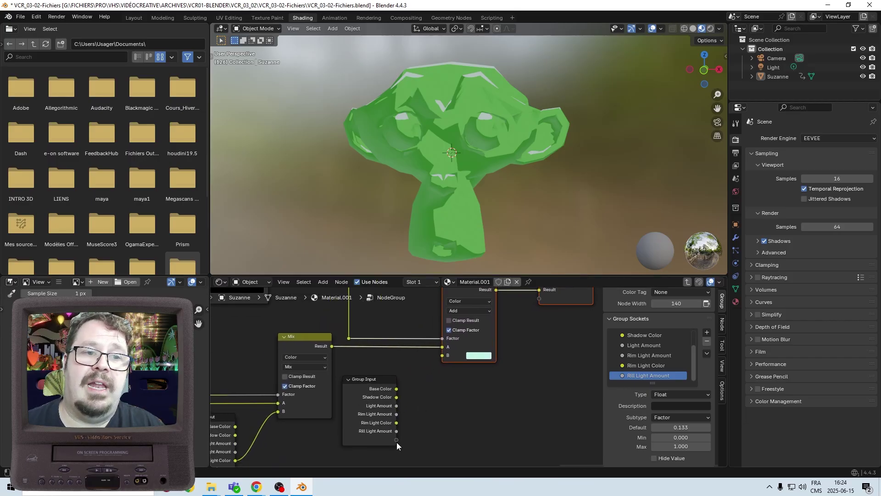
drag(397, 440, 442, 356)
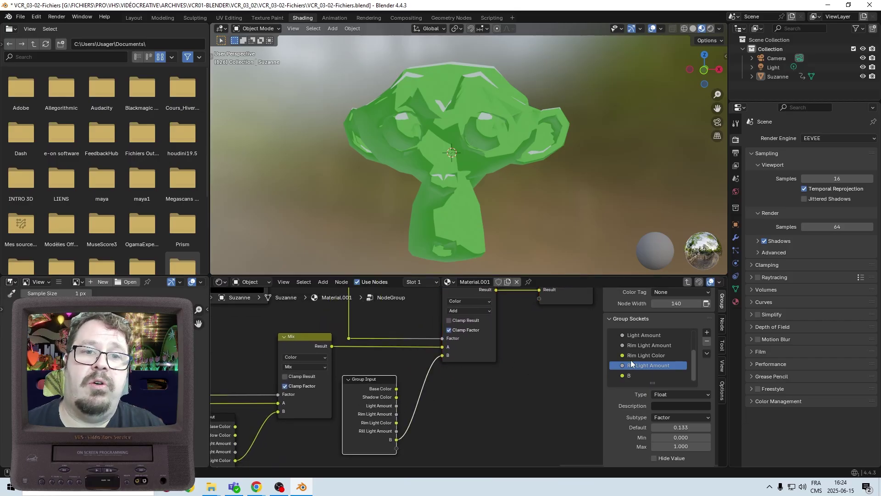
Rename the new B group socket as "Fill Light Color".
click(628, 376)
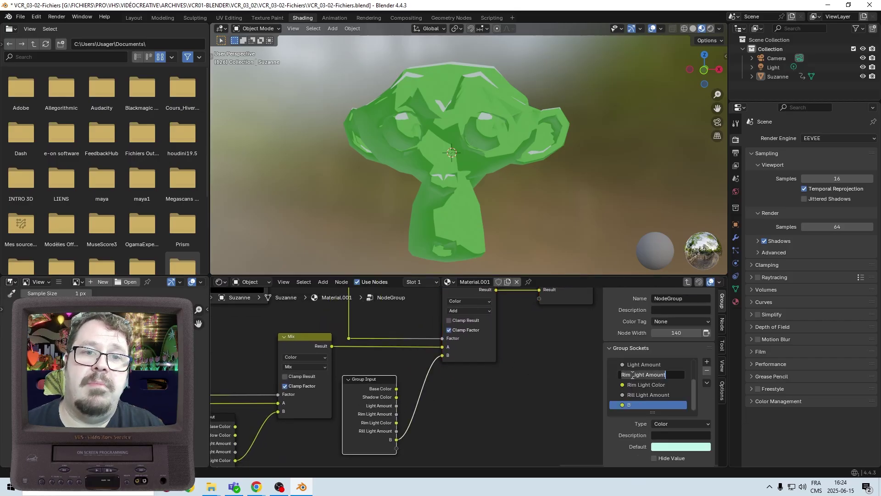
double_click(632, 405)
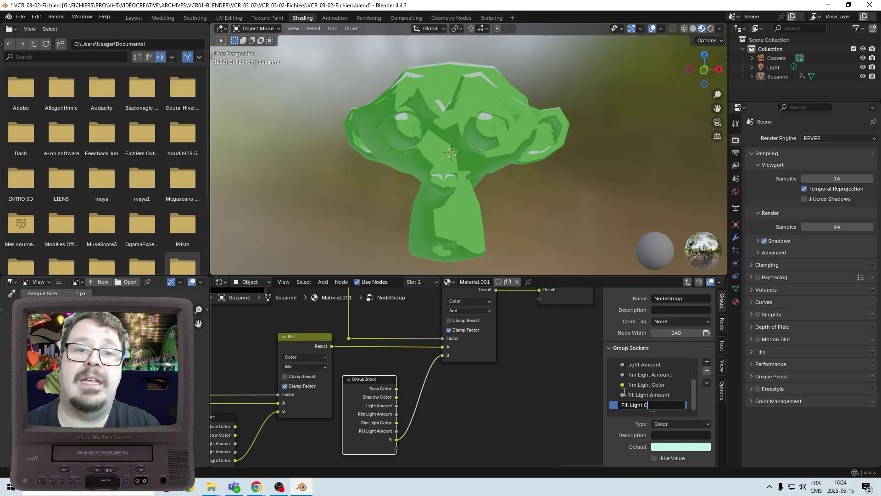
text(Fill Light Color)
key(Return)
Exit the node group and move its group node close to the Material Output node.
scroll(419, 360, down, 6)
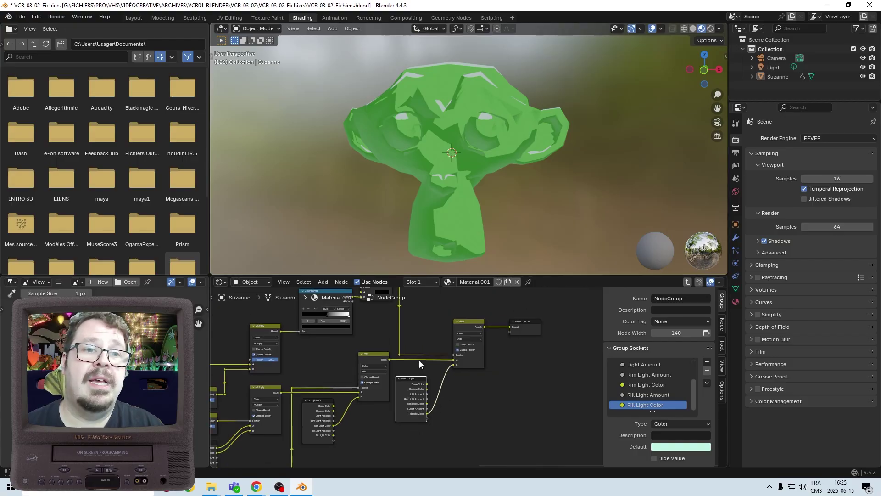
scroll(468, 385, down, 1)
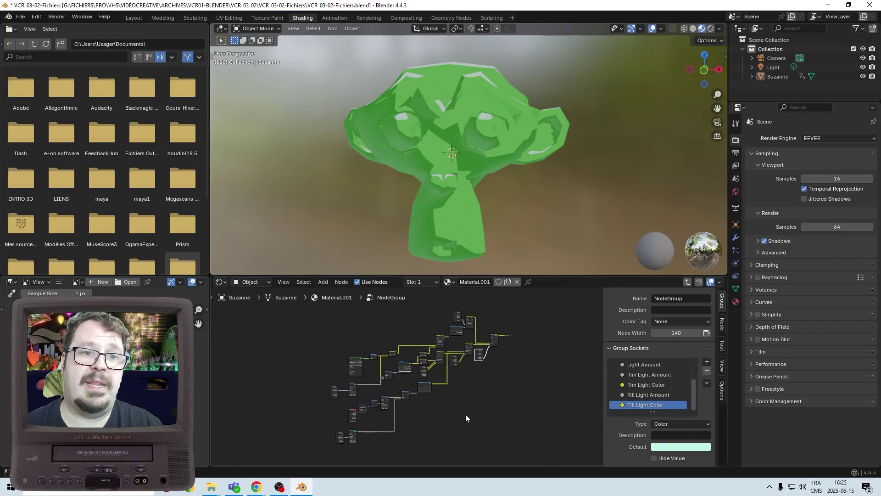
key(Tab)
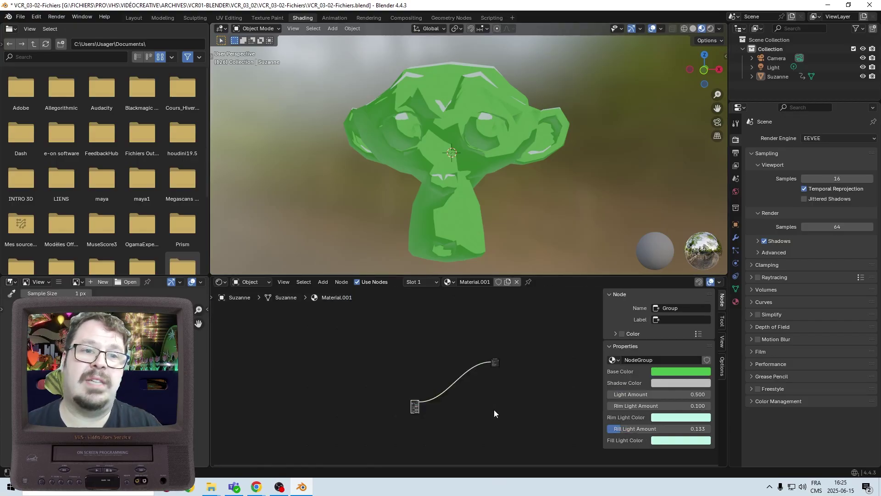
scroll(494, 409, up, 3)
drag(372, 358, 331, 433)
key(g)
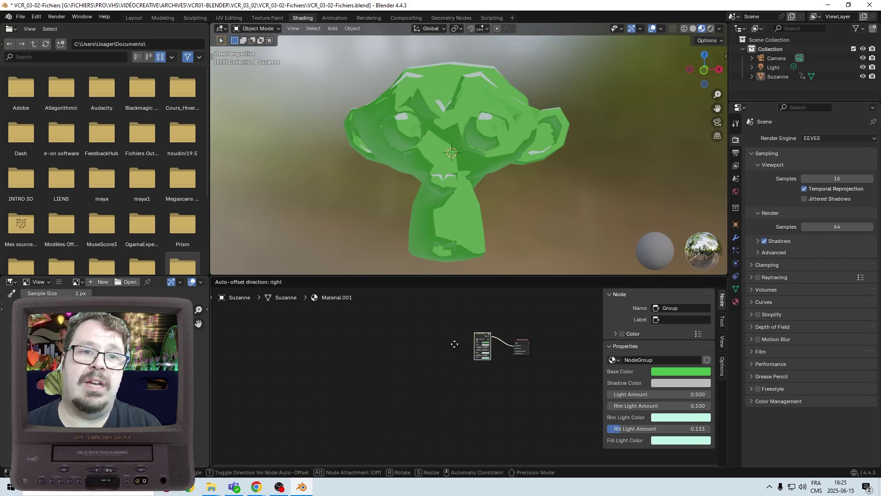
click(464, 355)
scroll(464, 355, up, 4)
key(Home)
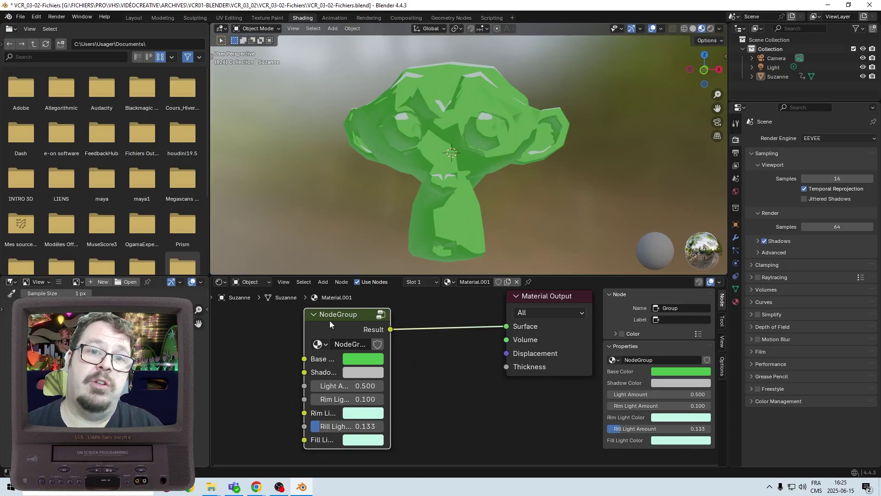
Rename the node group as "Evee Toon Shader".
click(660, 359)
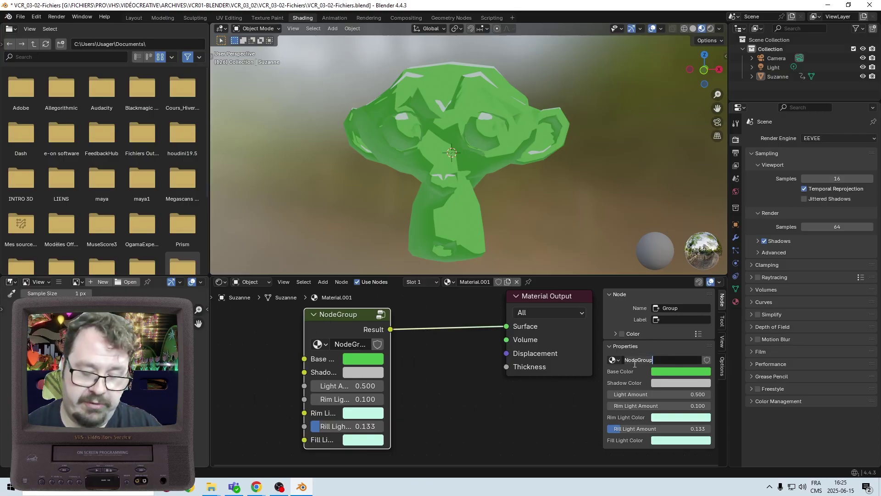
text(Ev)
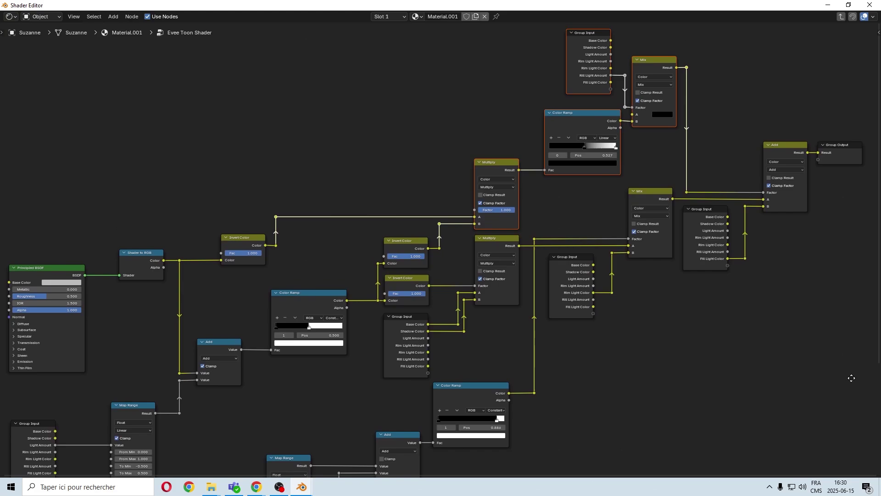
middle_drag(850, 373, 849, 307)
middle_drag(848, 288, 847, 225)
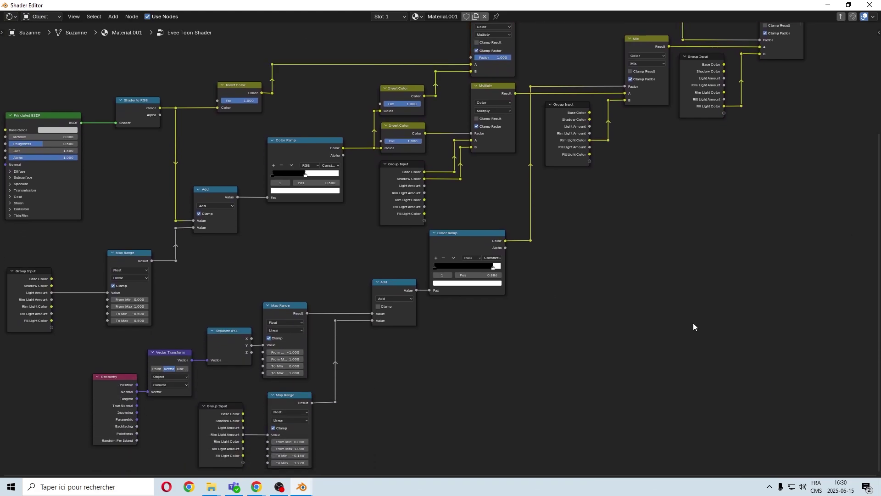